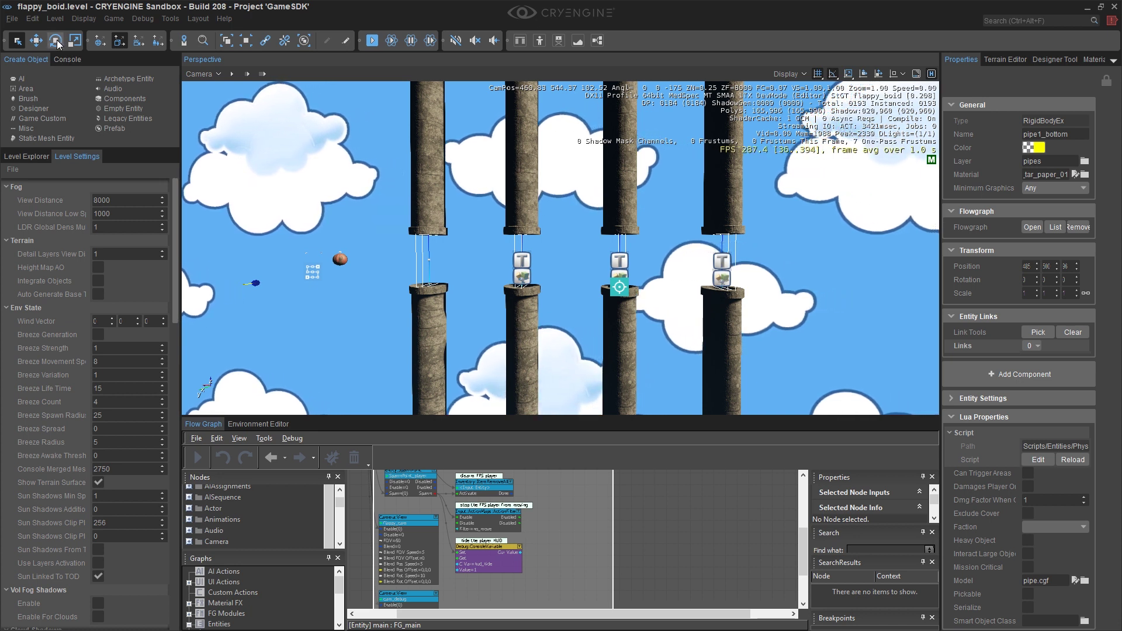
- Open the DataBase View, widen its pane and show the GameTokens library
click(170, 19)
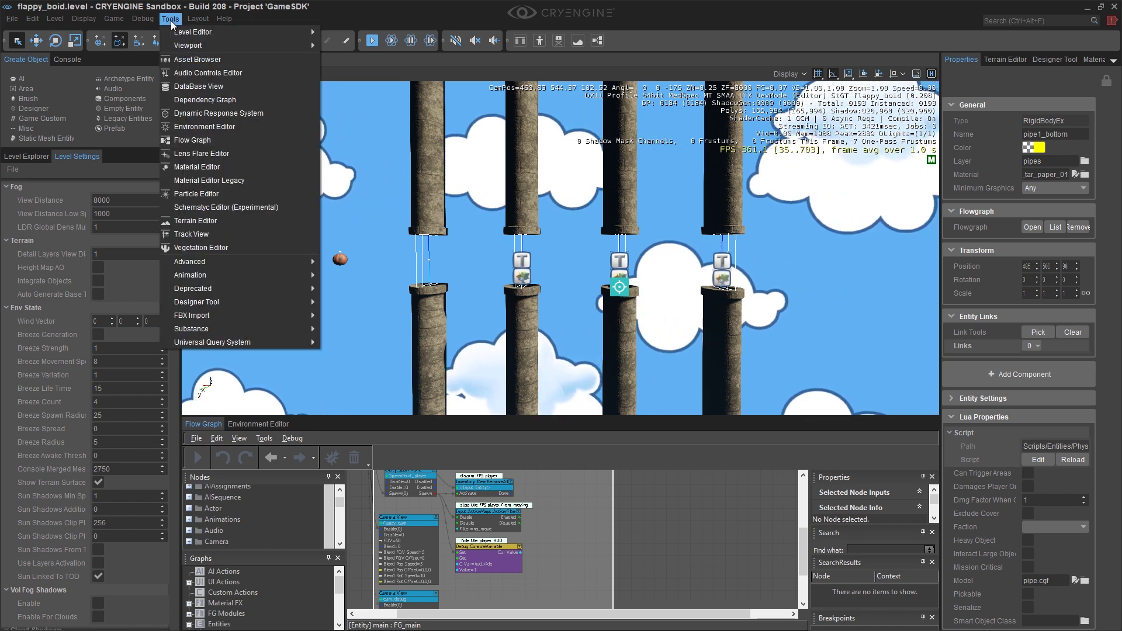
click(230, 86)
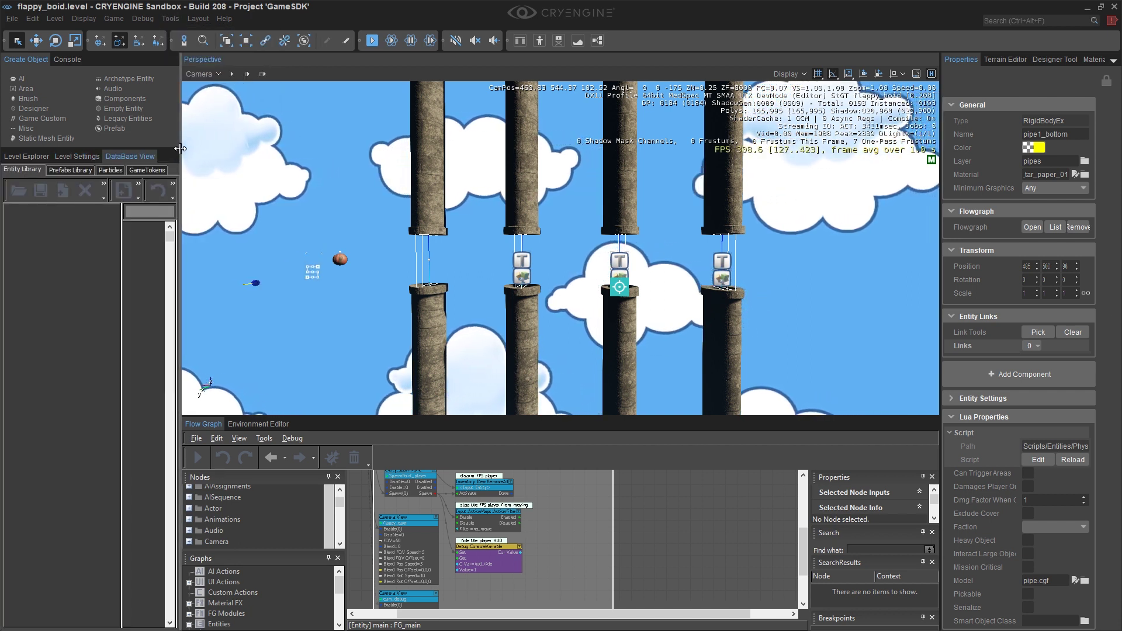
drag(180, 146, 303, 146)
click(146, 170)
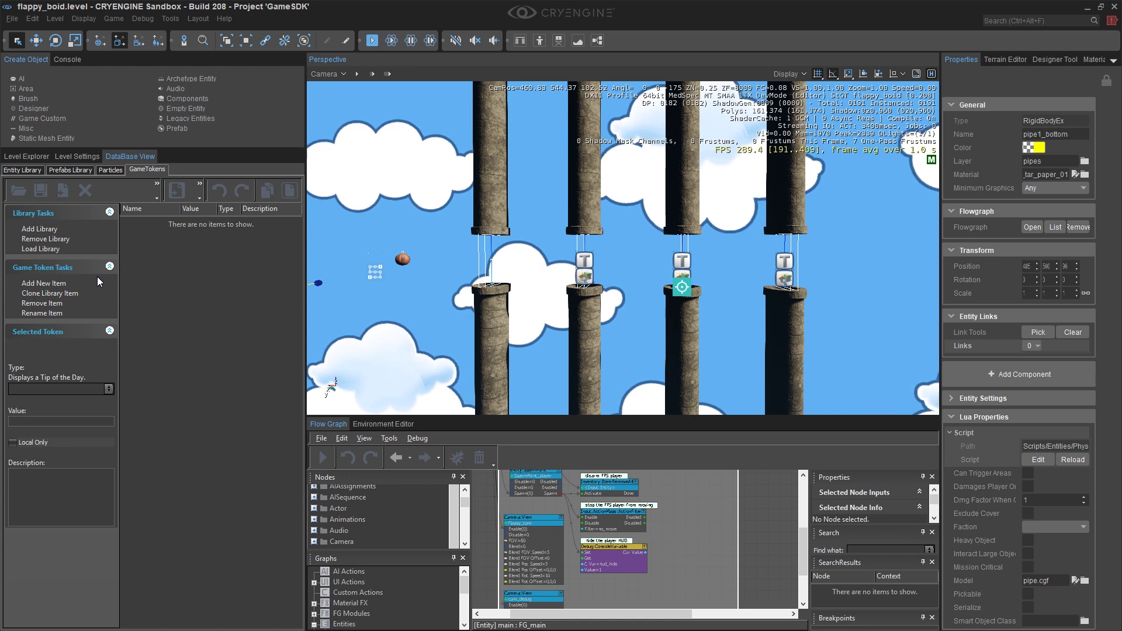
- Add a new game token named intScore without a group
click(58, 285)
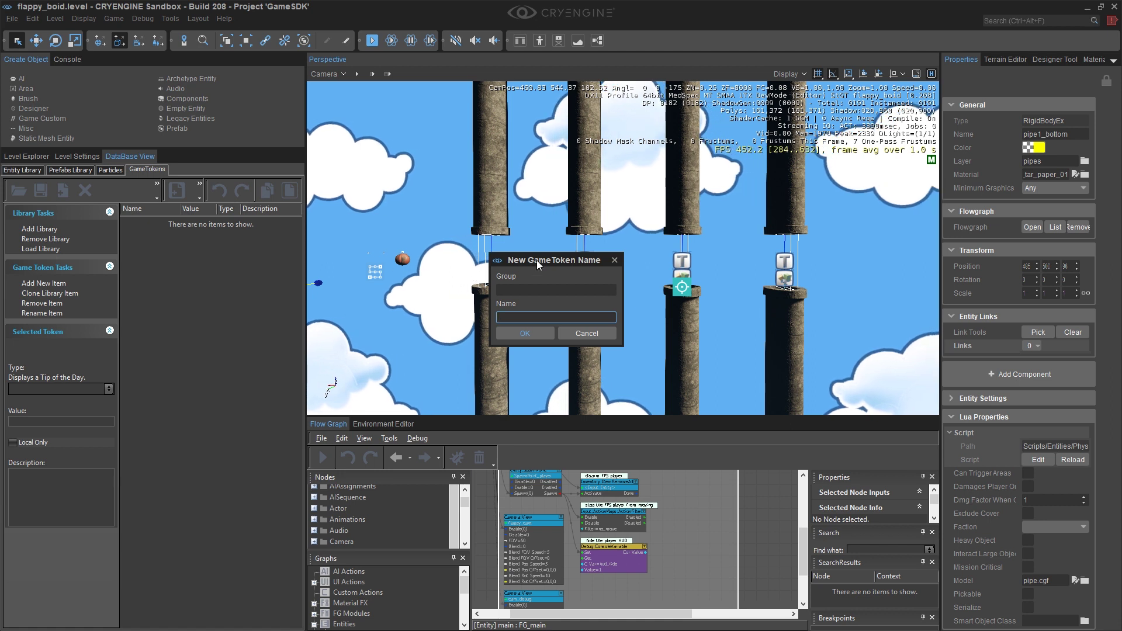
drag(536, 261, 383, 257)
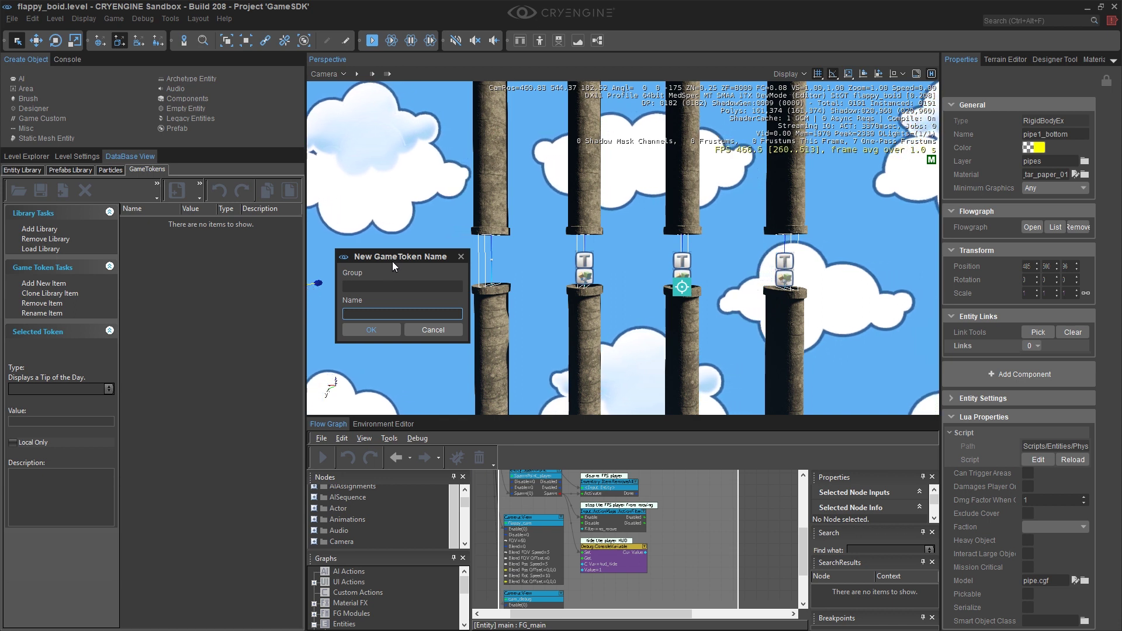
drag(398, 254, 383, 238)
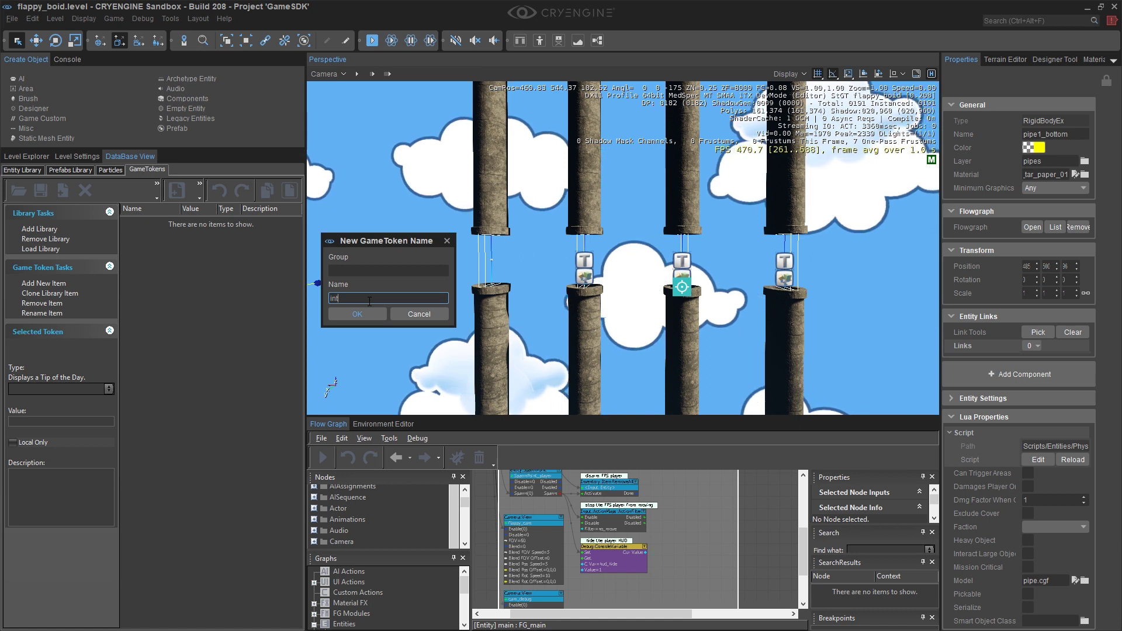
text(SCore)
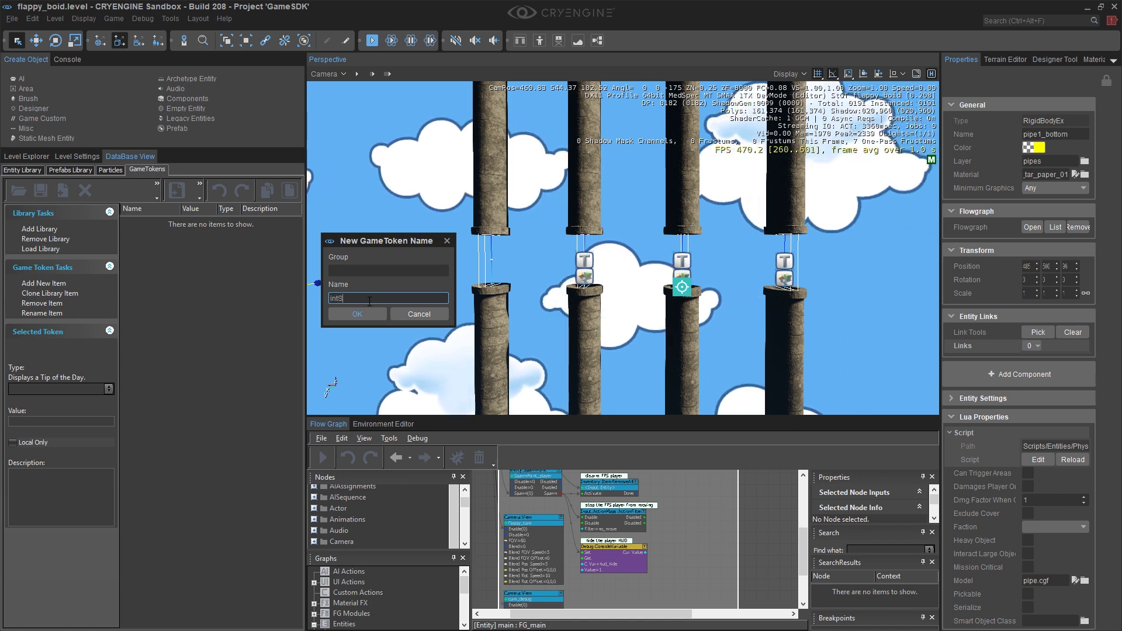
key(Return)
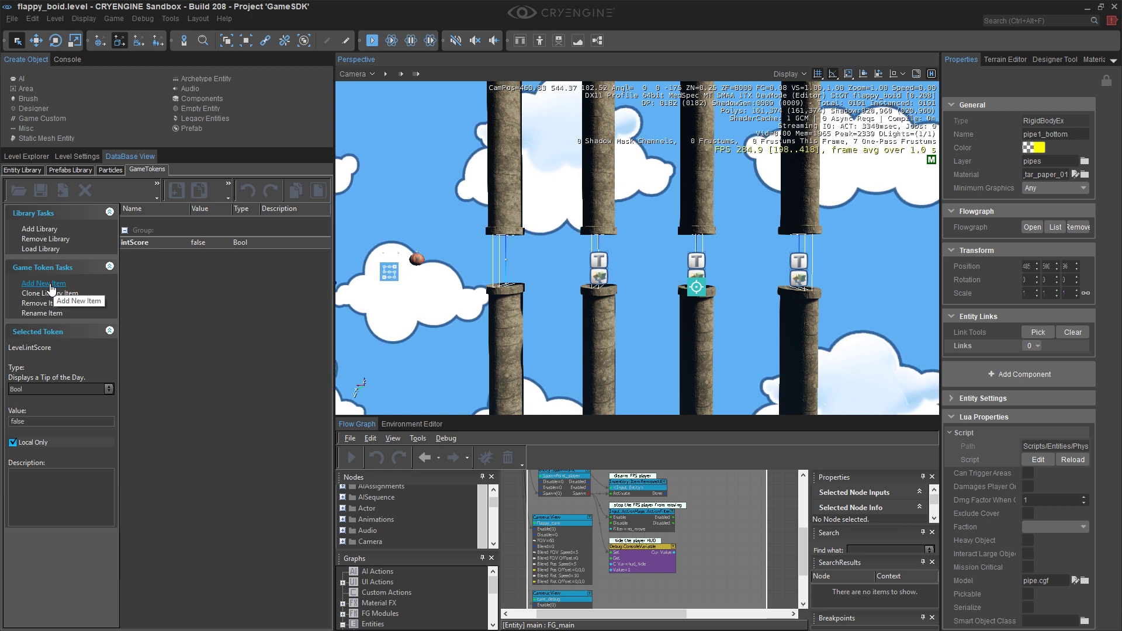
- Change the intScore token's type to Int
click(142, 241)
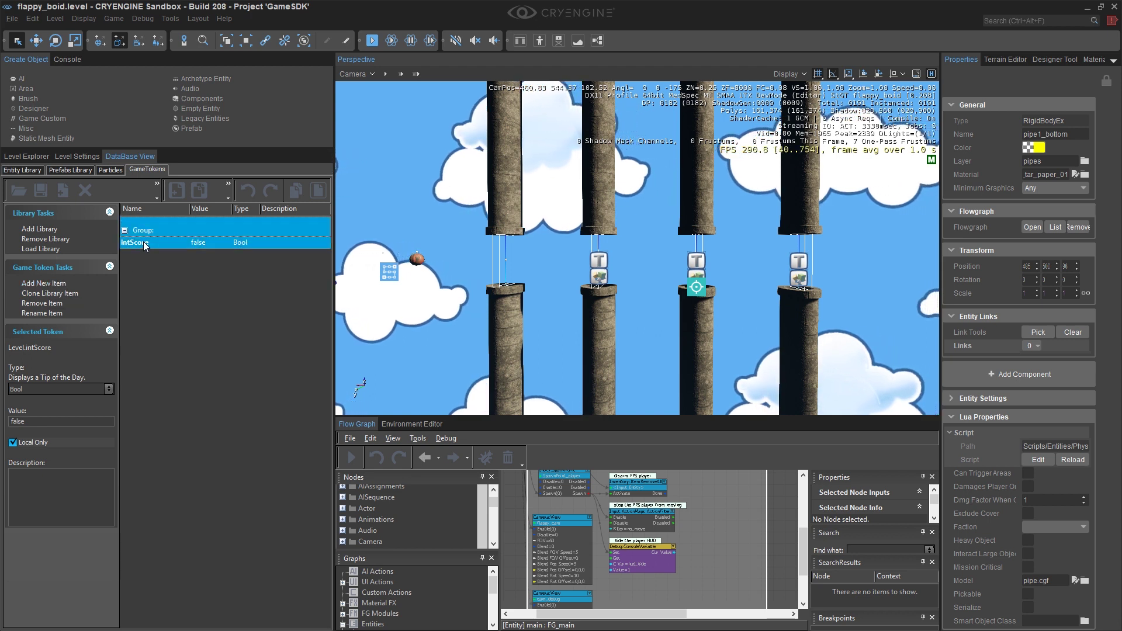
click(243, 243)
click(255, 244)
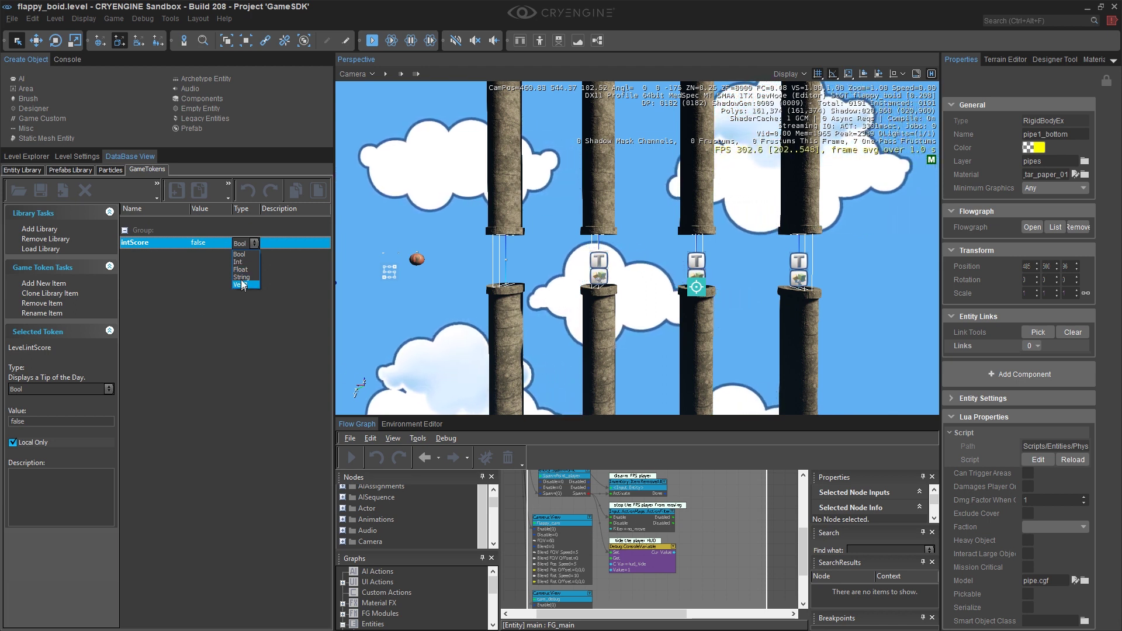
click(239, 261)
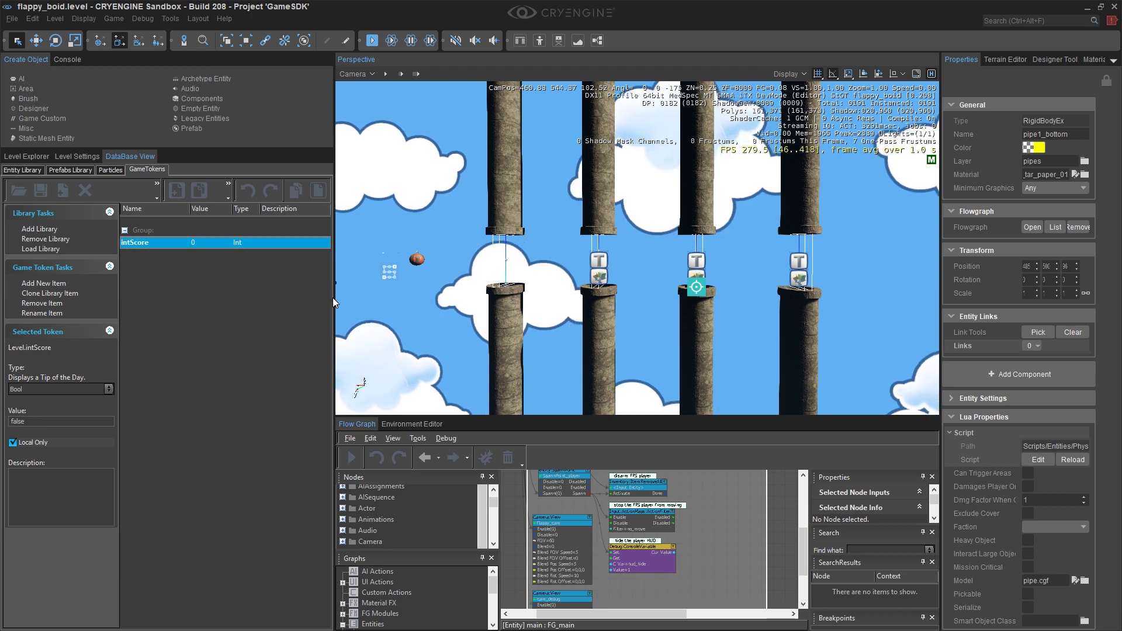
- Enlarge the Flow Graph workspace and add a Game:Start node in an empty area of the FG_main graph
drag(333, 297, 187, 315)
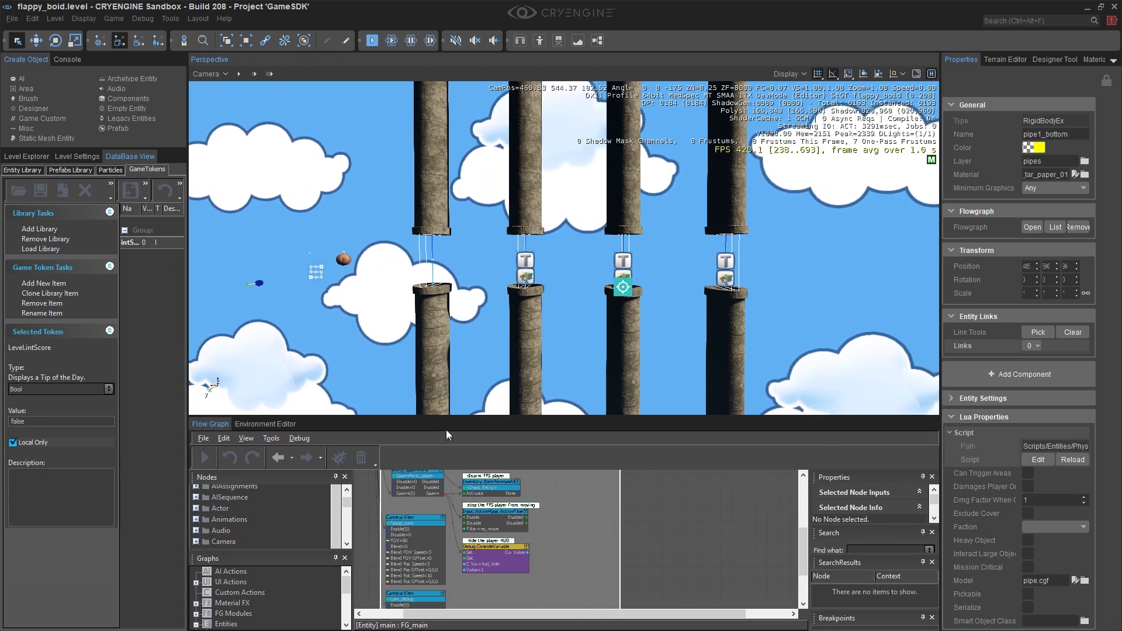
drag(448, 420, 456, 274)
scroll(513, 477, down, 5)
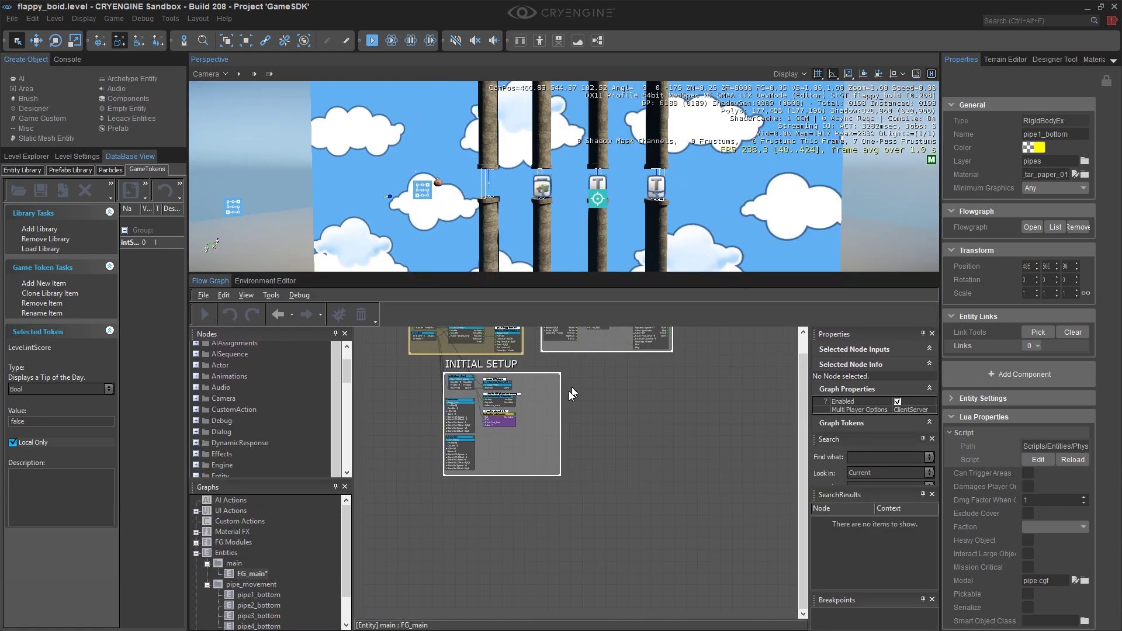
right_drag(513, 472, 474, 412)
scroll(489, 427, up, 5)
right_click(451, 421)
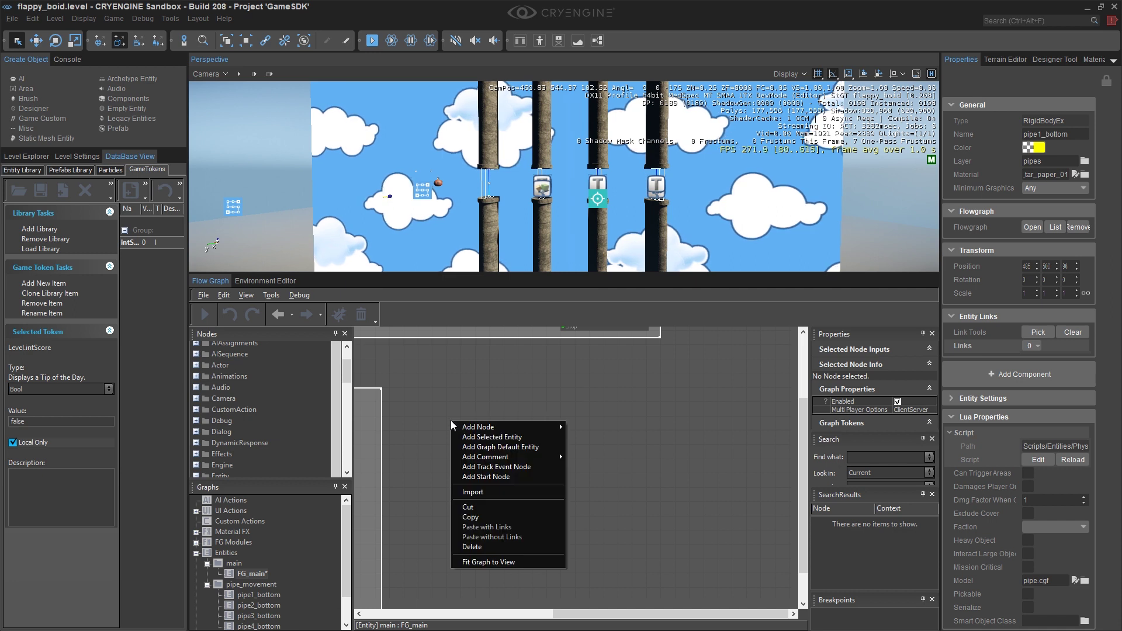
click(491, 477)
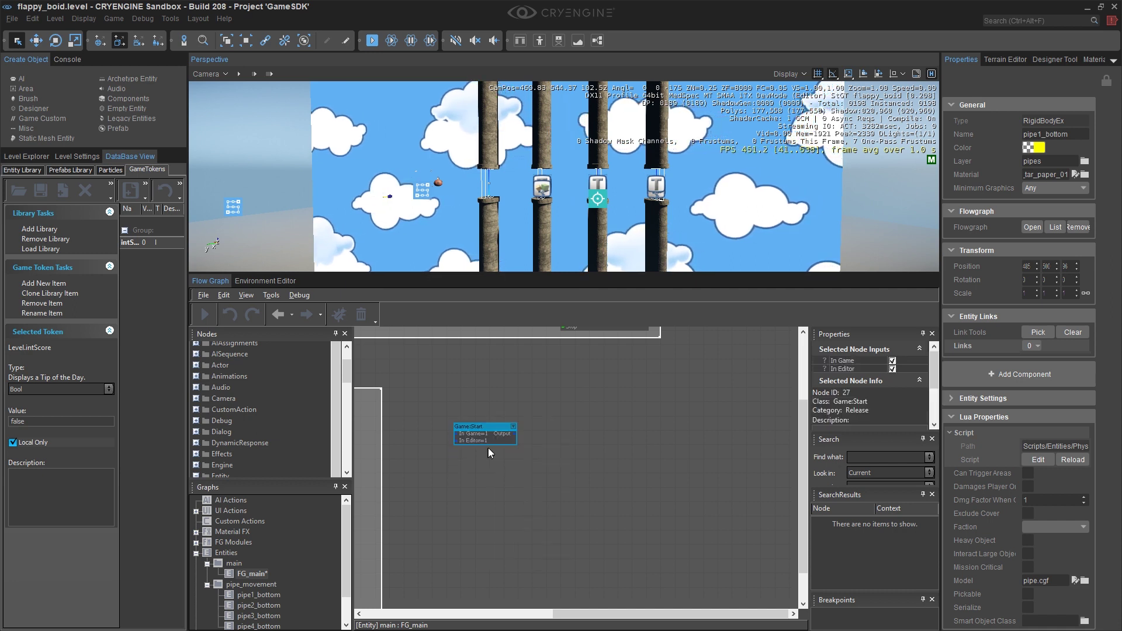
- Add a Mission:GameTokenSet node beside the new Game:Start node
right_drag(395, 437, 696, 480)
right_drag(446, 430, 494, 503)
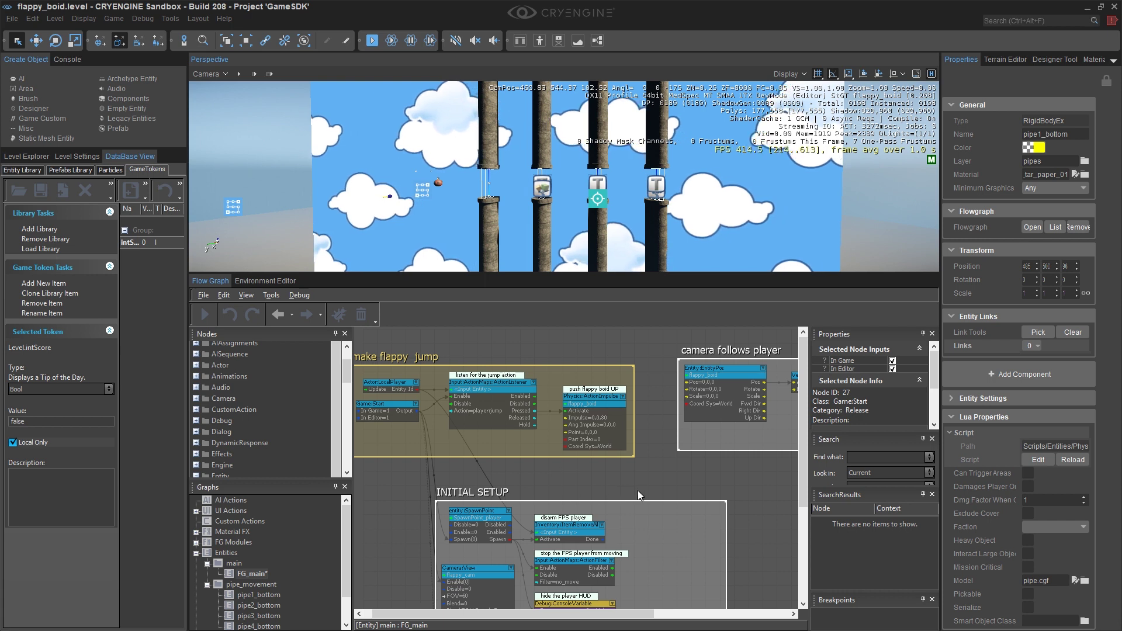
right_drag(782, 573, 454, 461)
scroll(512, 455, up, 5)
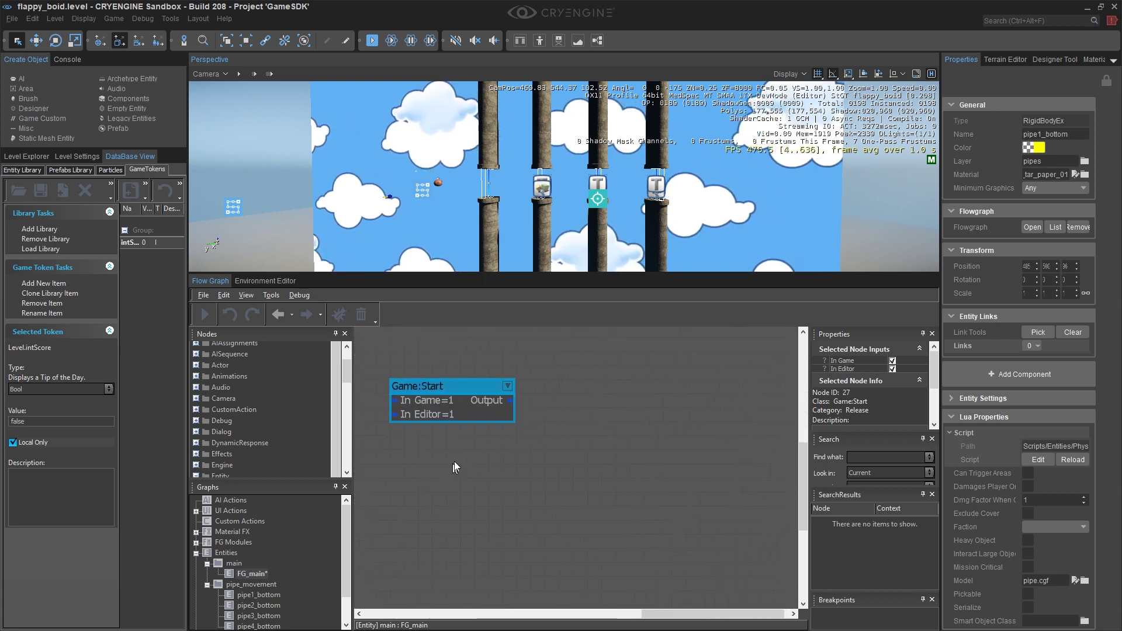
drag(471, 393, 465, 400)
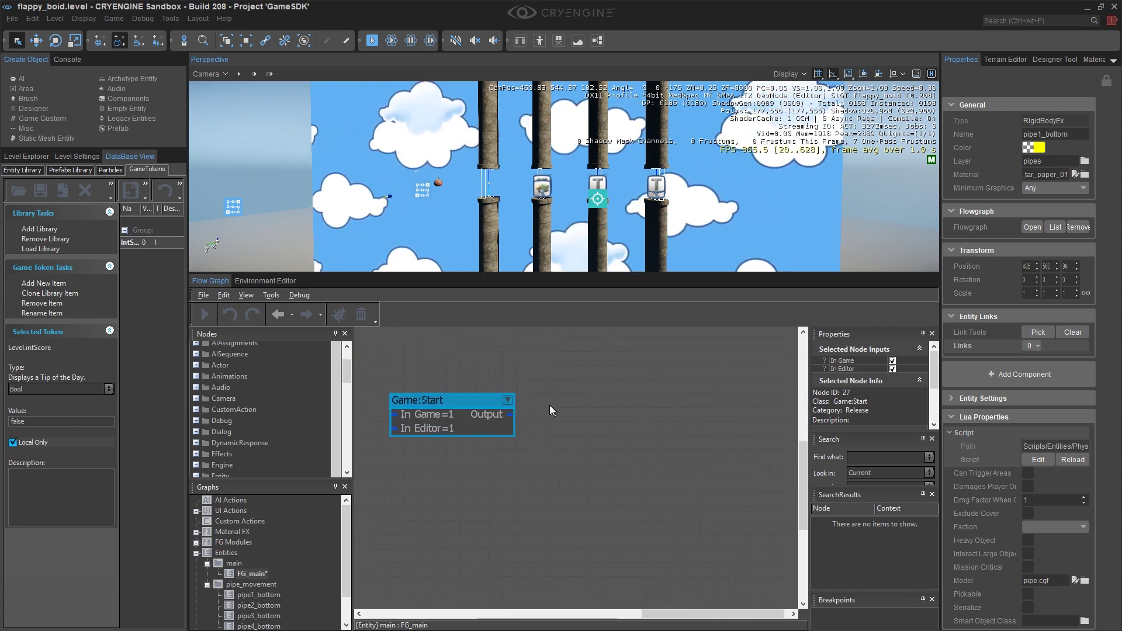
scroll(300, 399, down, 5)
scroll(245, 400, up, 4)
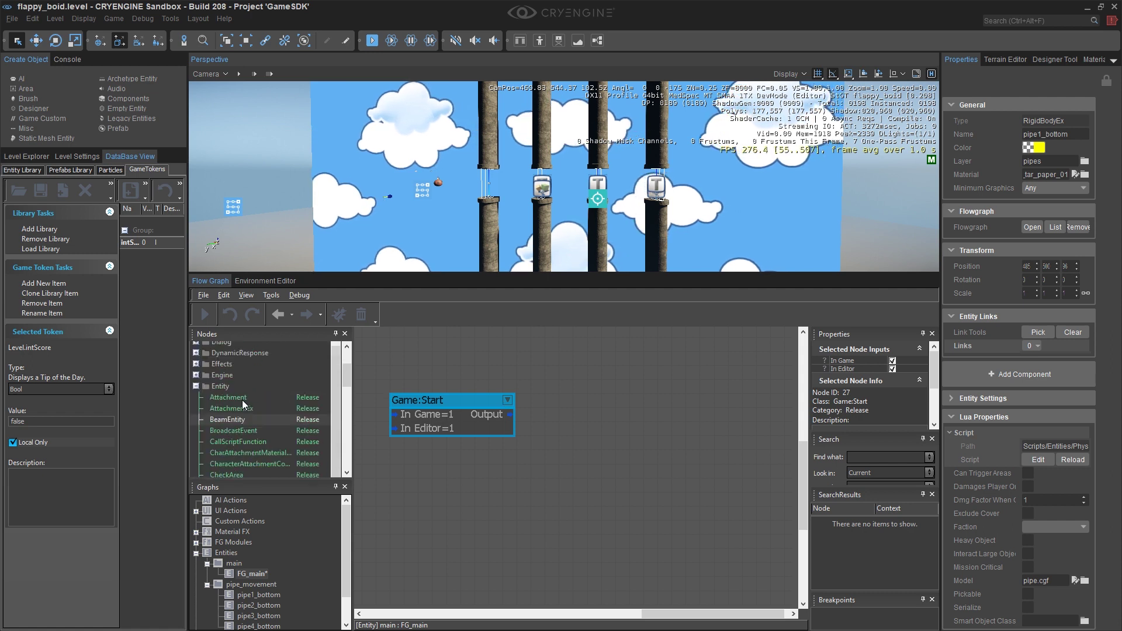
click(195, 431)
scroll(220, 422, down, 7)
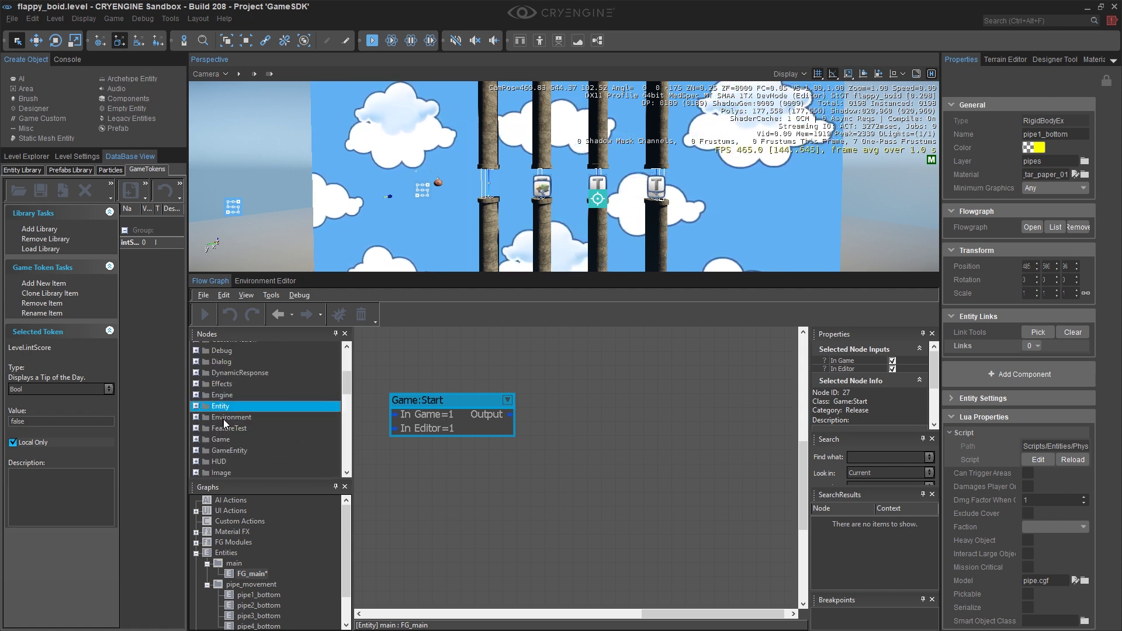
double_click(224, 385)
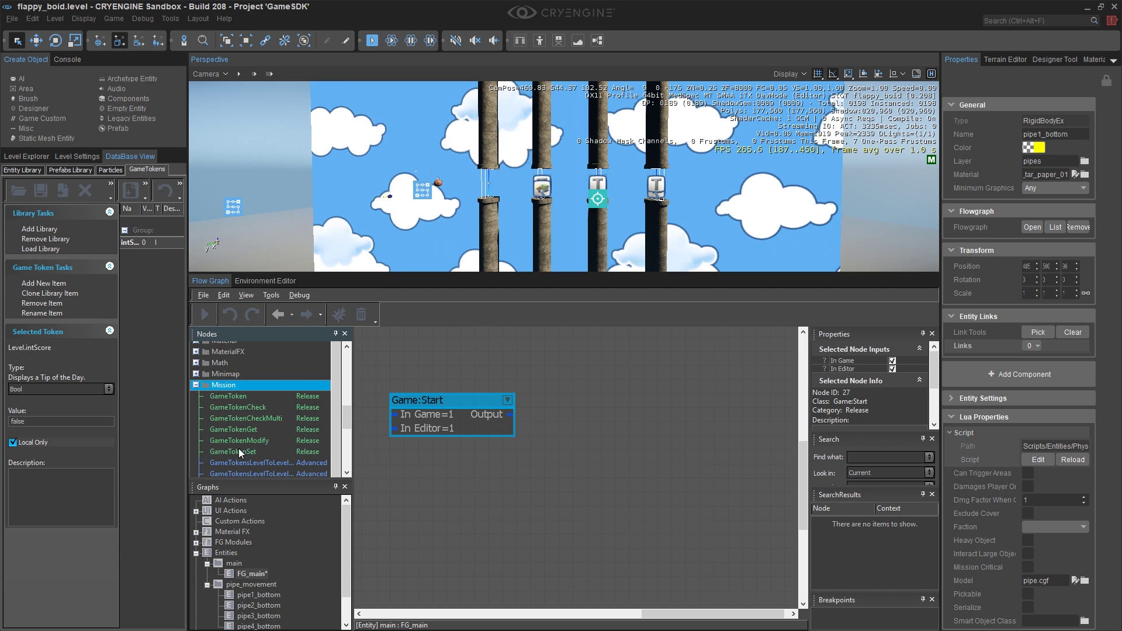
drag(239, 453, 601, 405)
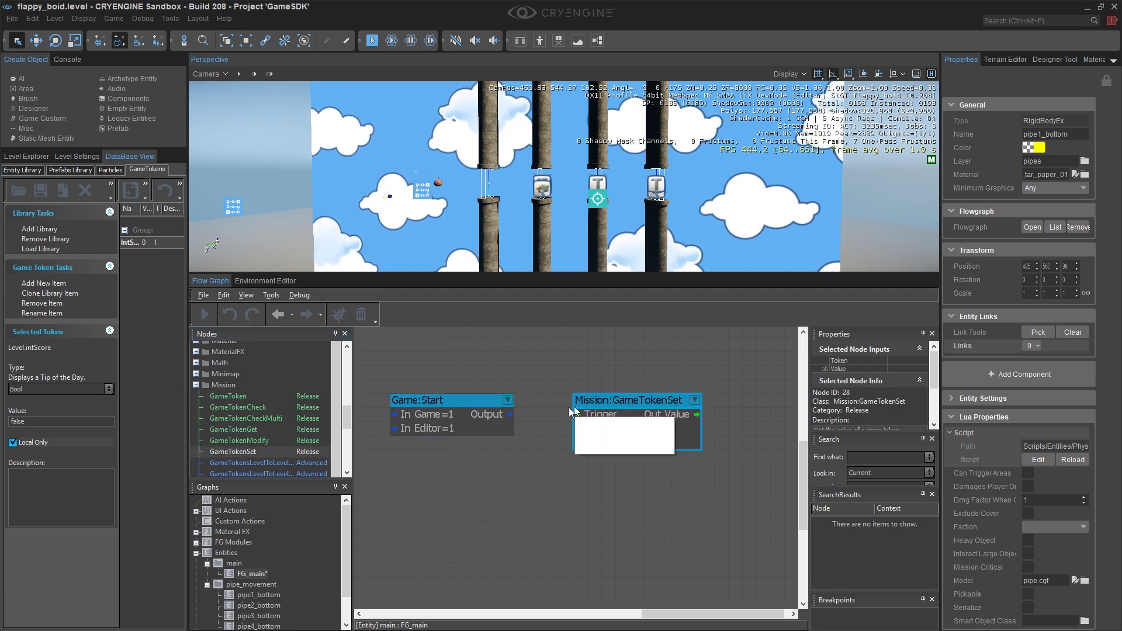
- Connect Game:Start's Output to the GameTokenSet Trigger, and set its Token to Level.intScore and its Value to 0
drag(510, 415, 600, 417)
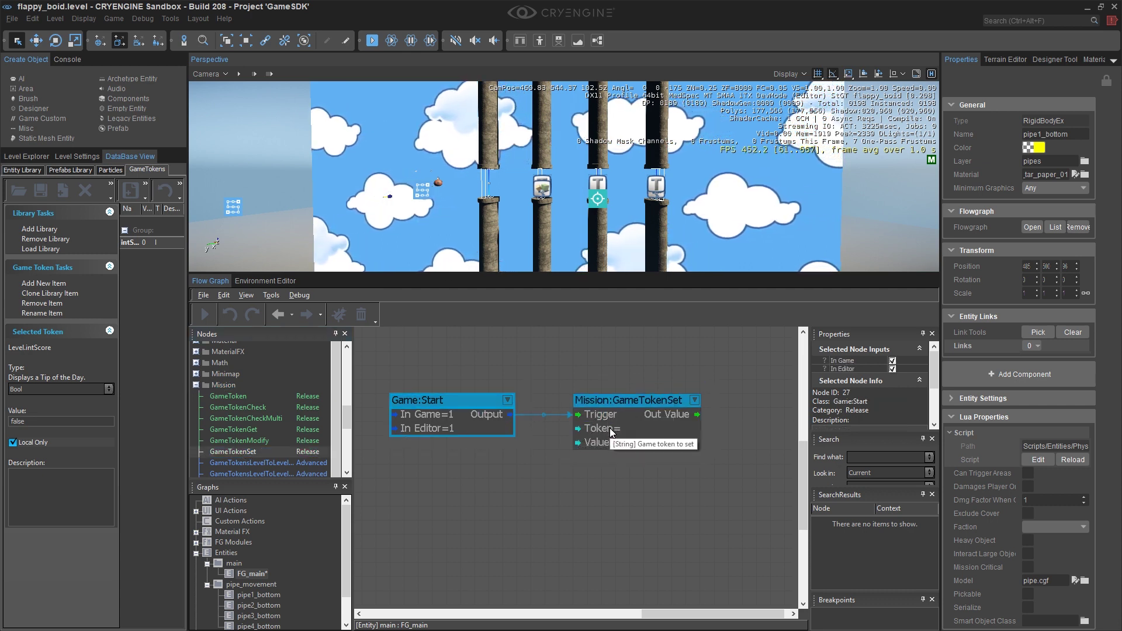
click(609, 428)
click(699, 427)
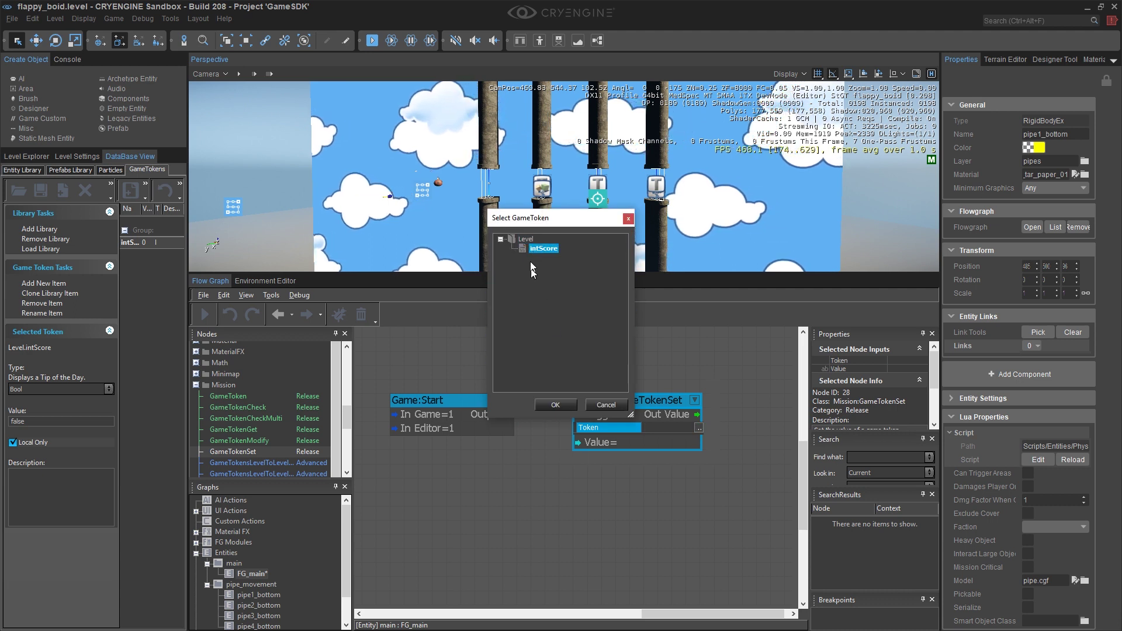
click(555, 405)
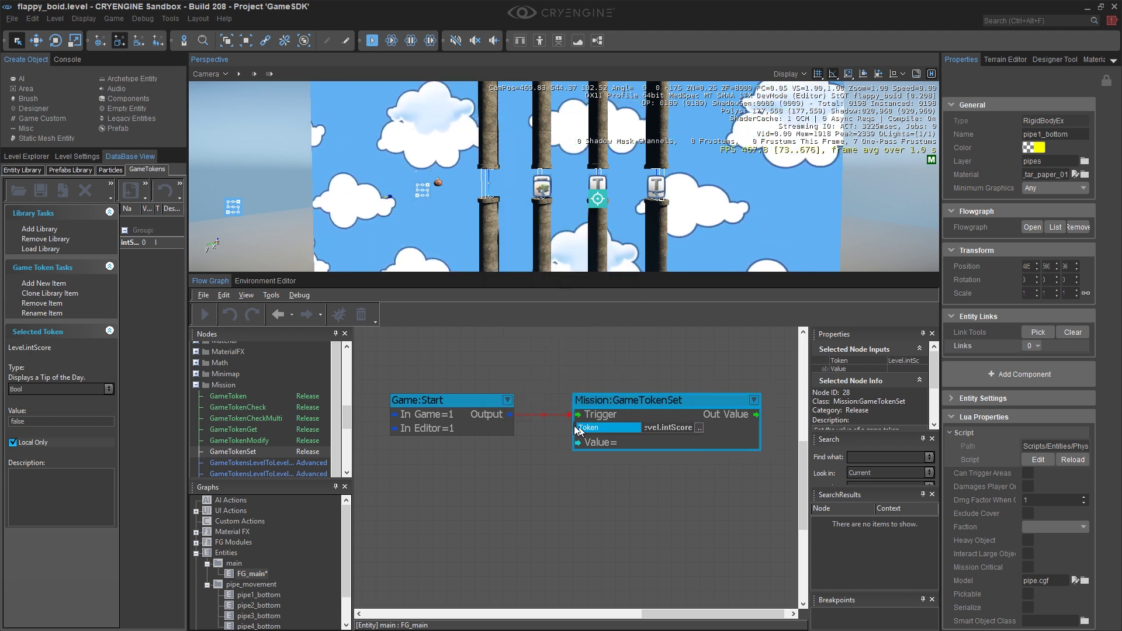
click(608, 443)
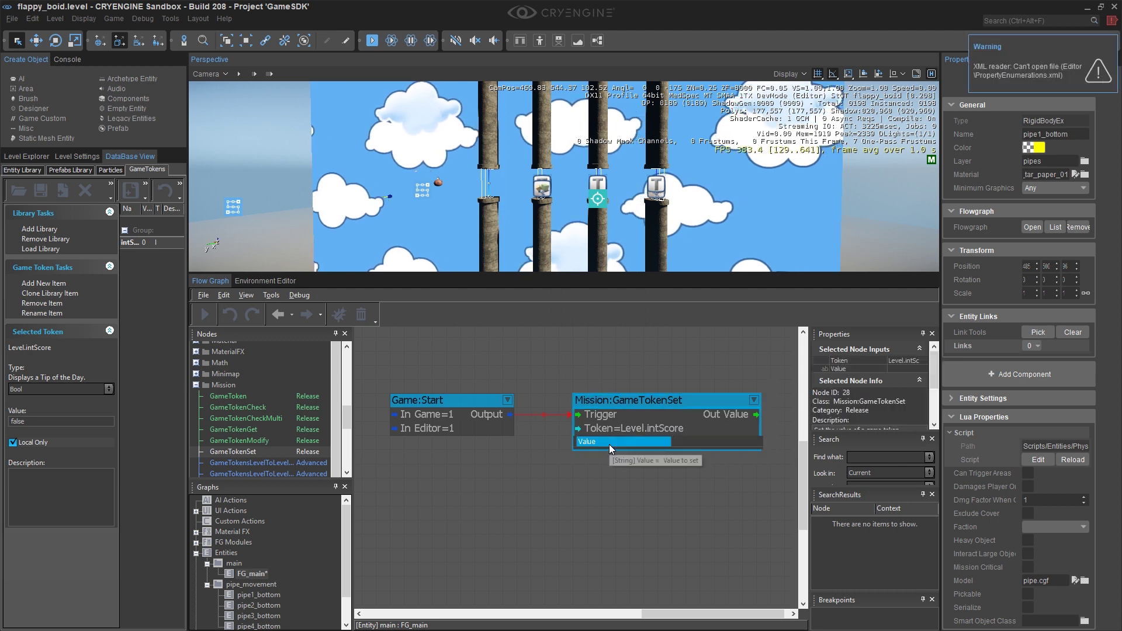
key(Return)
click(639, 468)
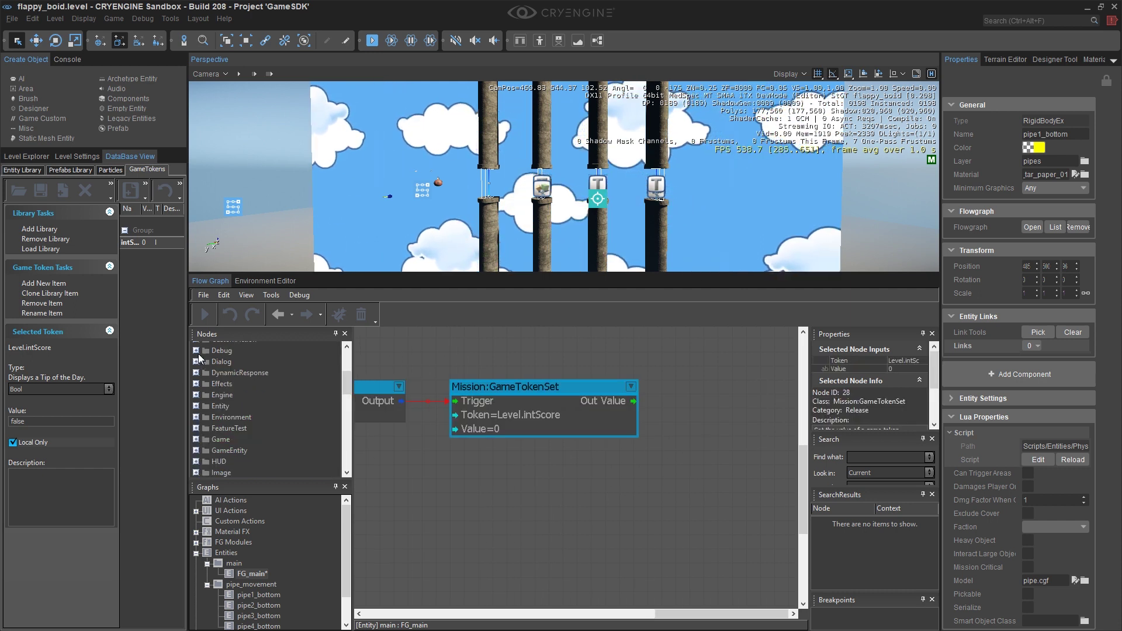
- Add a Debug:DisplayMessage node beside the GameTokenSet node
click(196, 351)
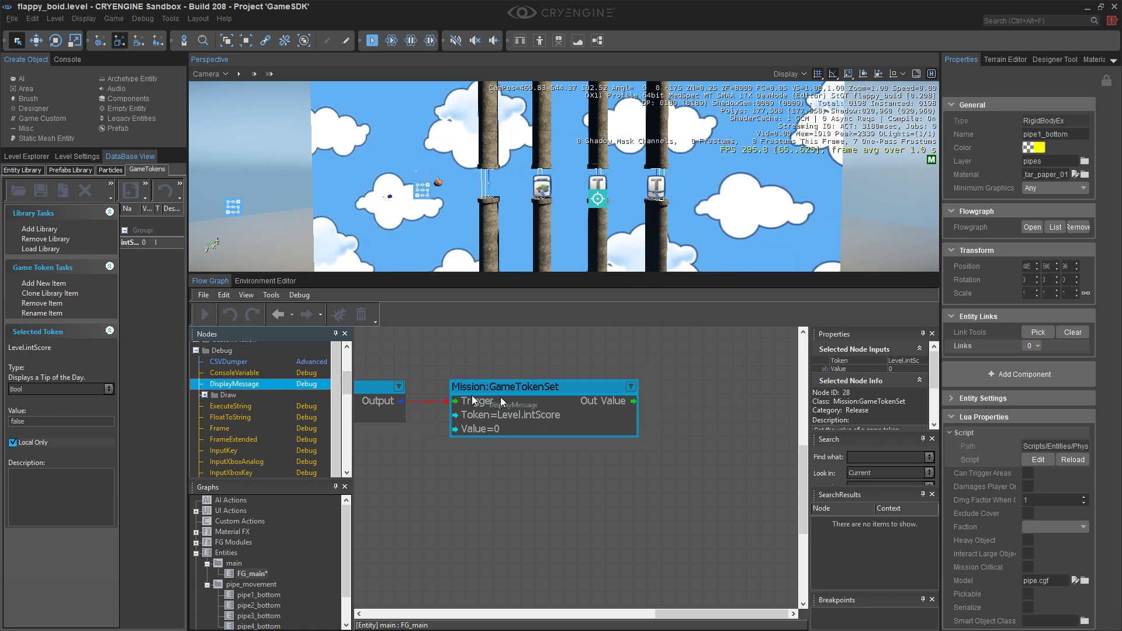
mouse_move(674, 389)
mouse_down()
mouse_move(644, 376)
mouse_move(657, 381)
mouse_up()
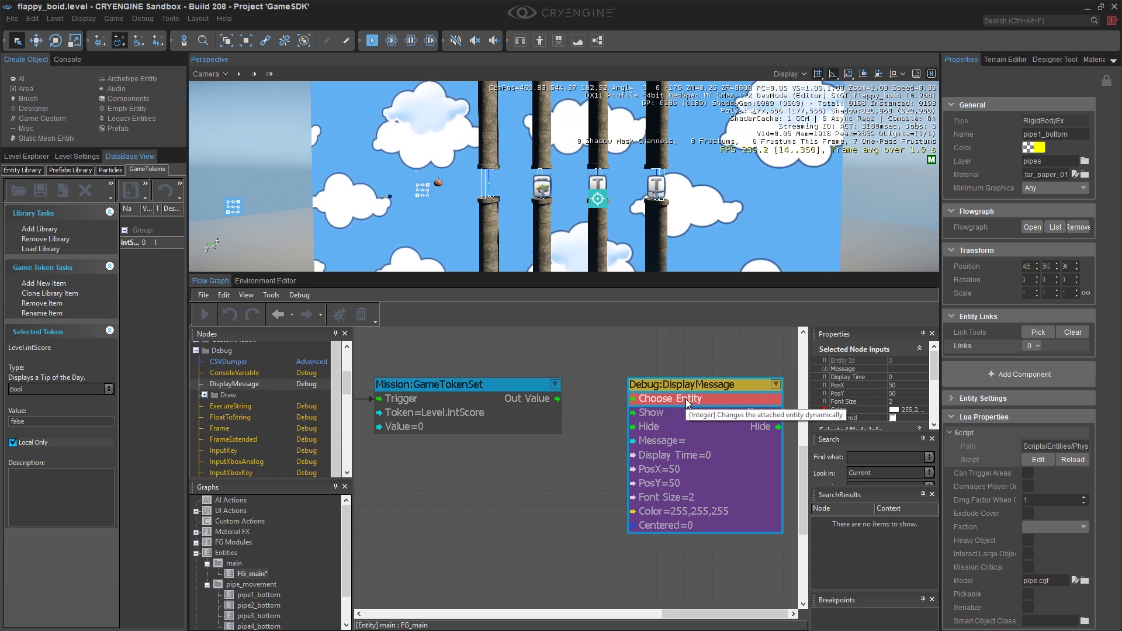
click(598, 407)
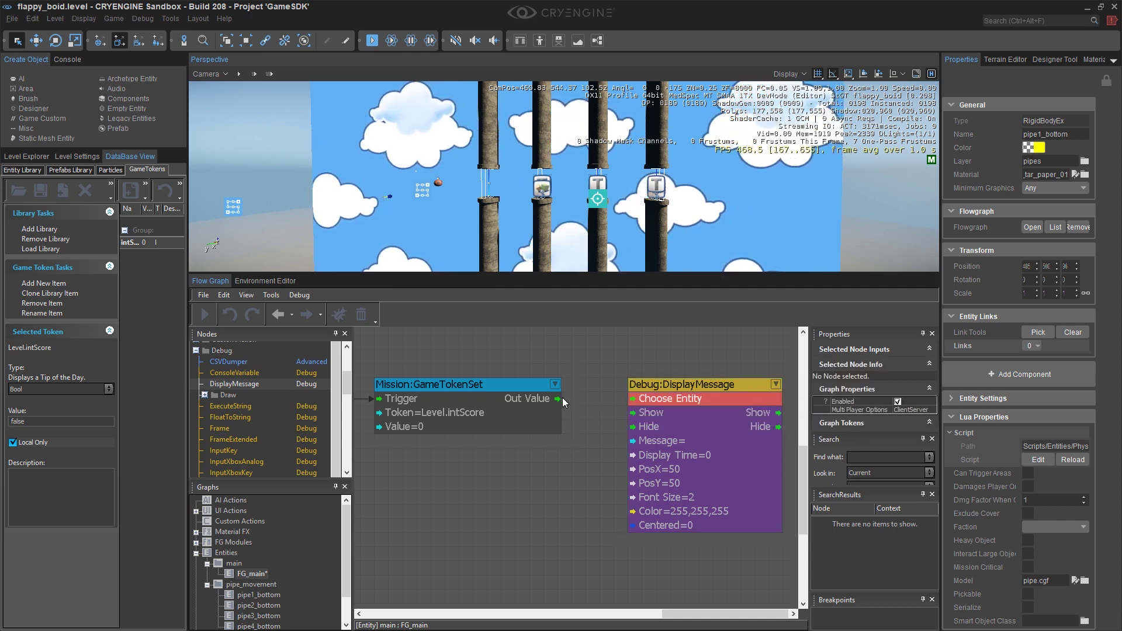
- Connect the GameTokenSet Out Value to both the Show and Message inputs of the DisplayMessage node
drag(555, 398, 645, 369)
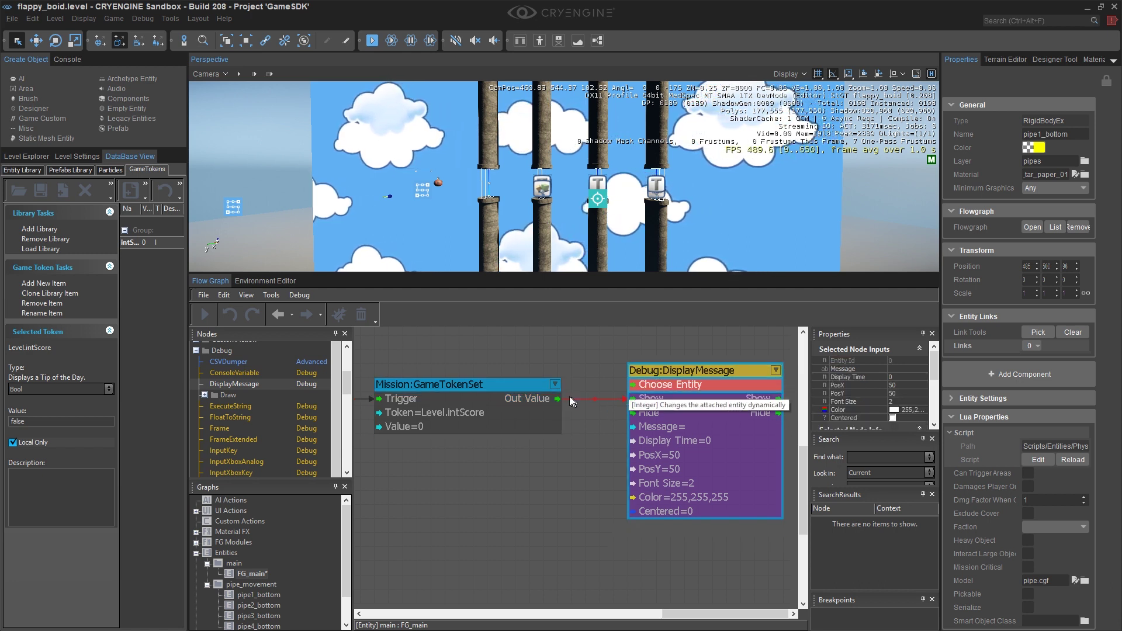
drag(558, 398, 653, 428)
scroll(595, 445, down, 3)
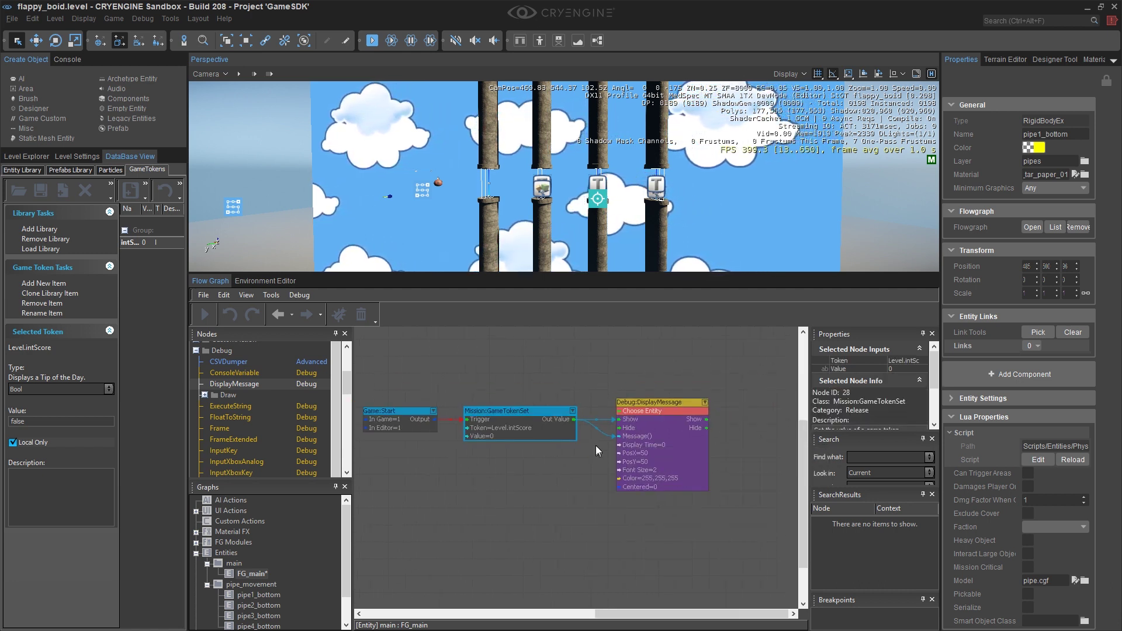
scroll(532, 391, up, 1)
right_drag(532, 392, 560, 398)
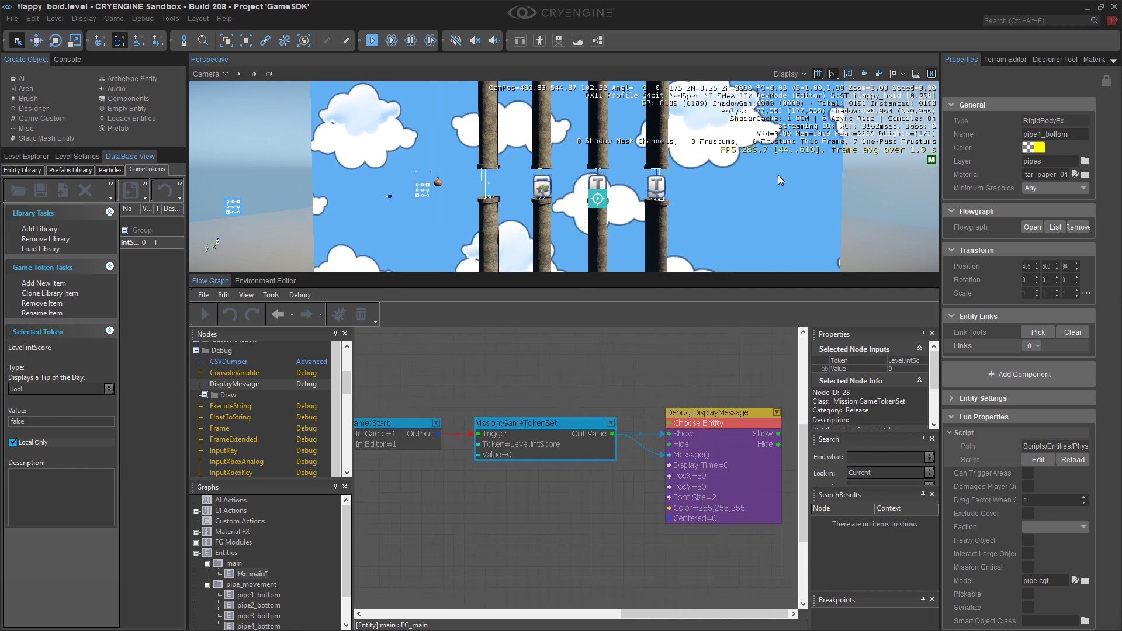
- Save the level and test the score display in game mode
key(ctrl+s)
key(ctrl+g)
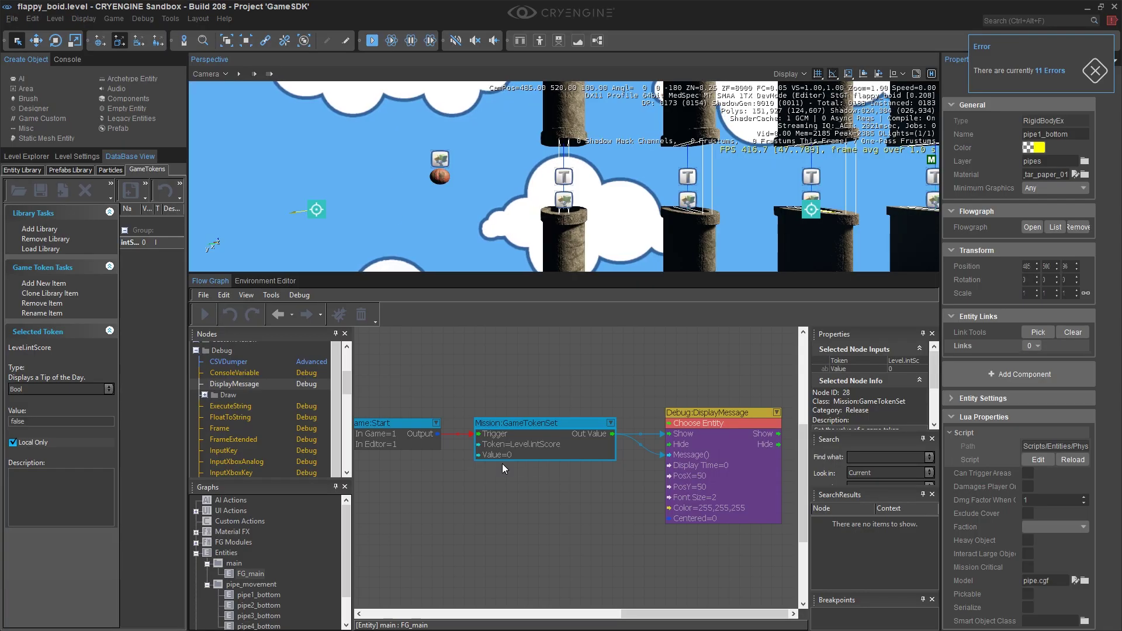
- Set the DisplayMessage node's Font Size to 8
scroll(717, 491, up, 5)
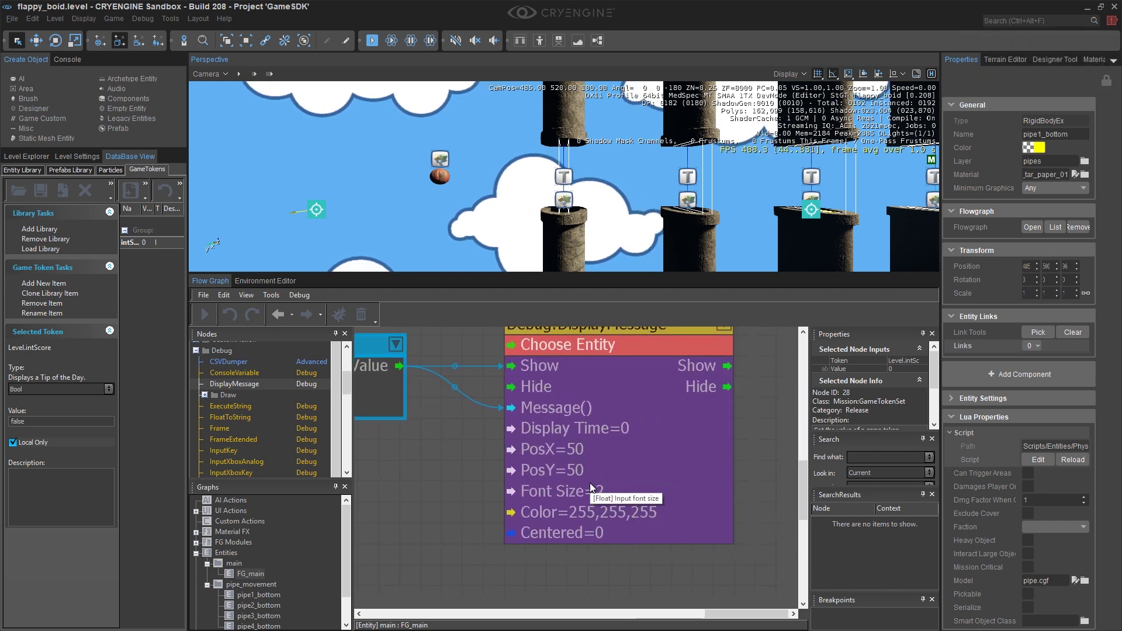
double_click(590, 485)
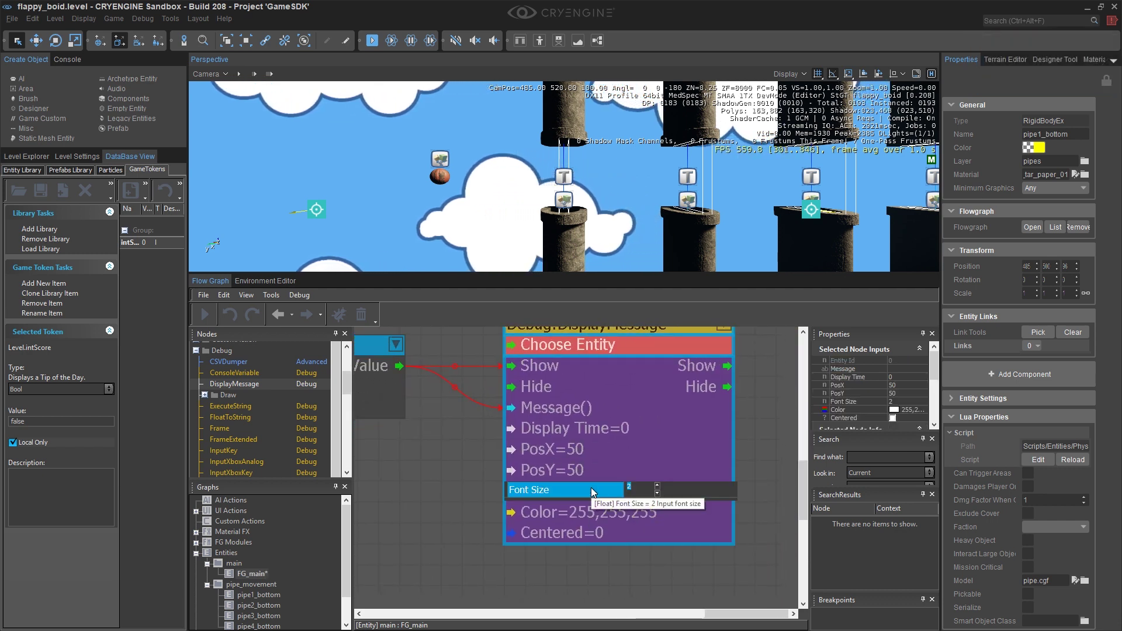
text(8)
key(Return)
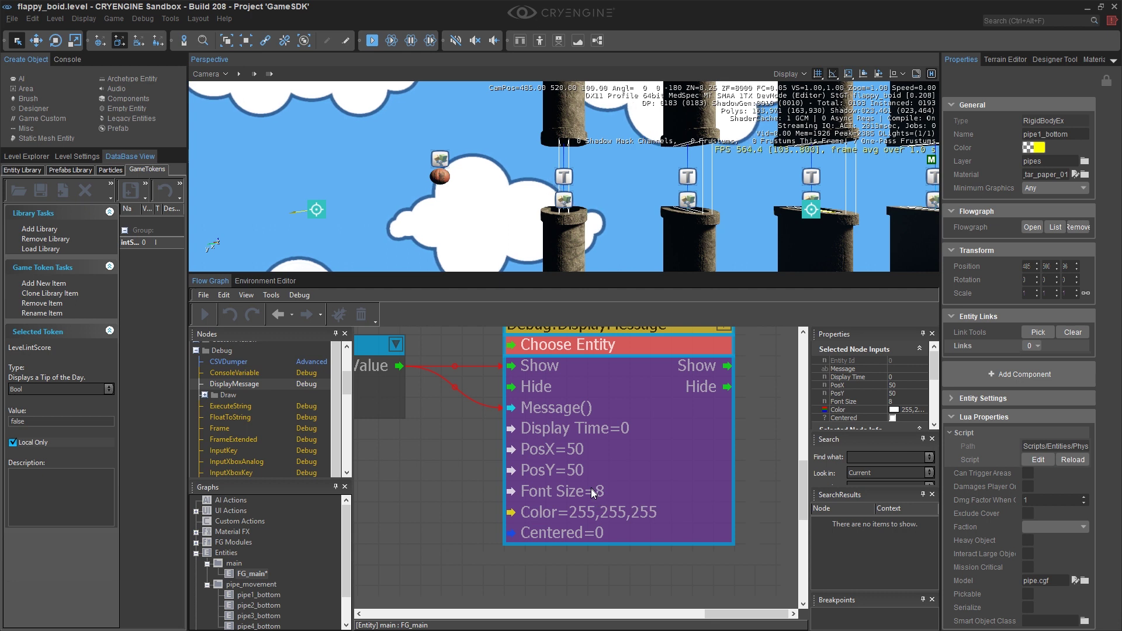
- Set the DisplayMessage node's Color to orange (207,107,1) and test the score display in game mode
double_click(587, 512)
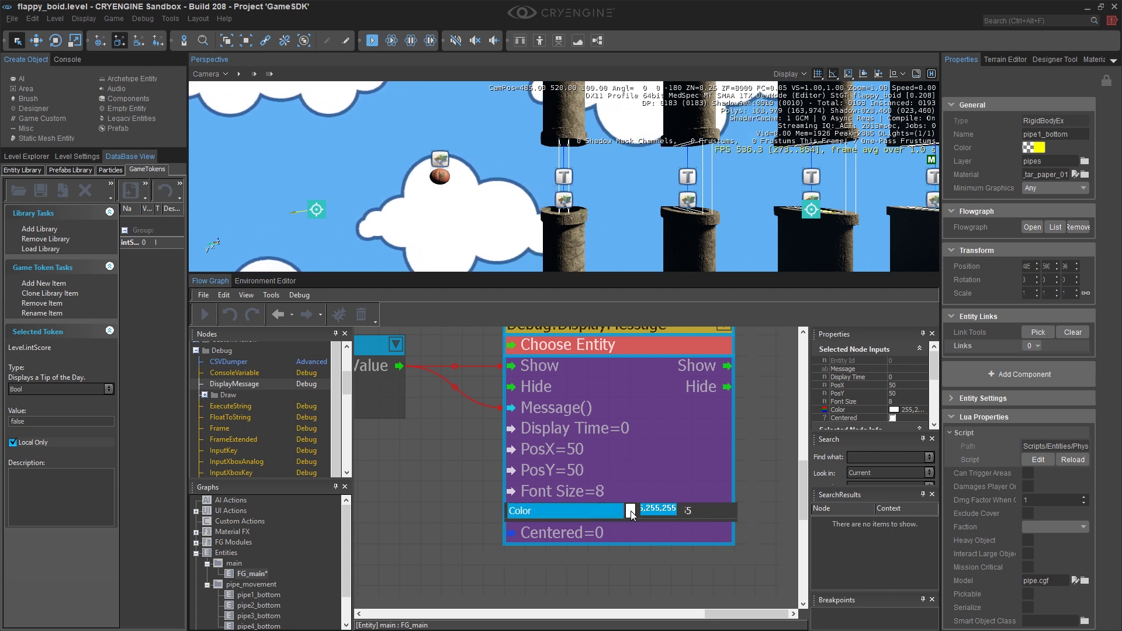
click(630, 511)
click(572, 278)
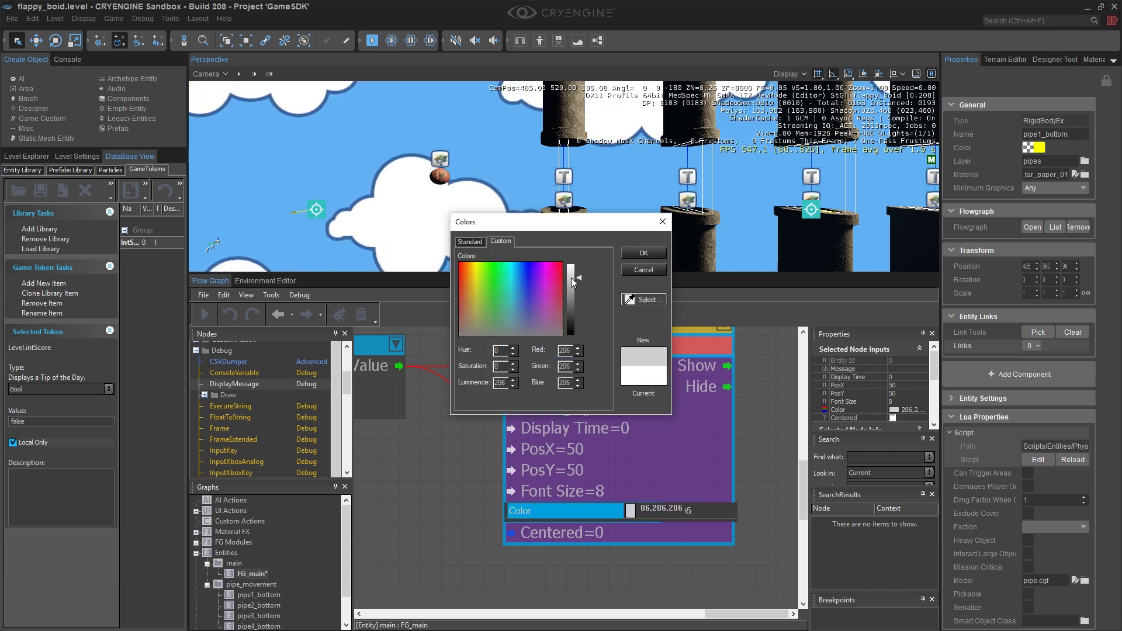
click(471, 281)
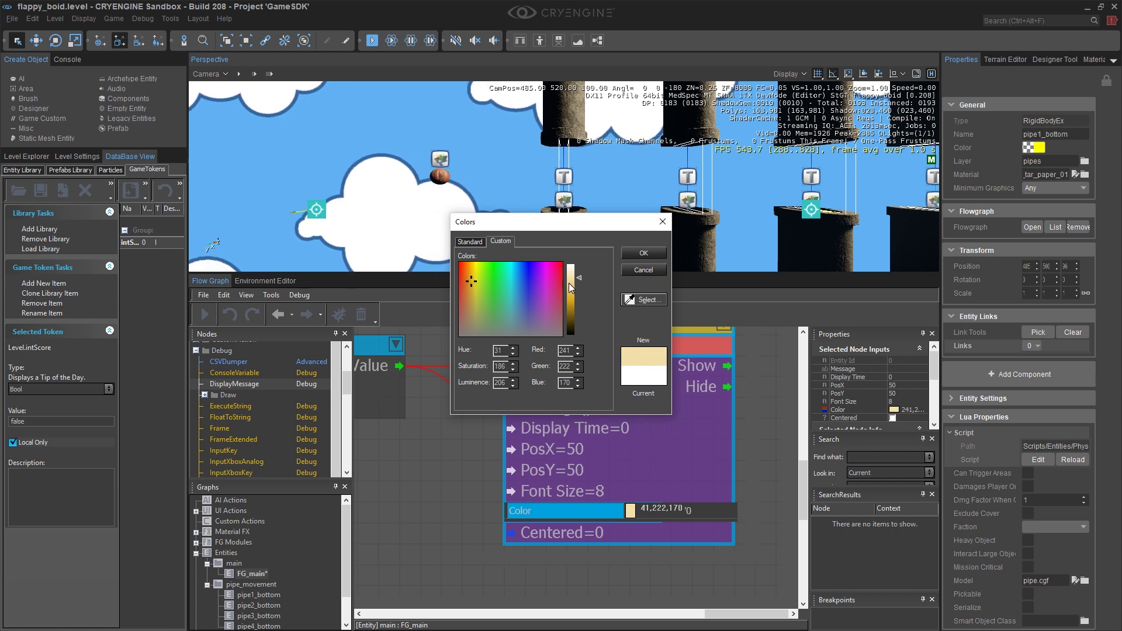
drag(569, 282, 570, 300)
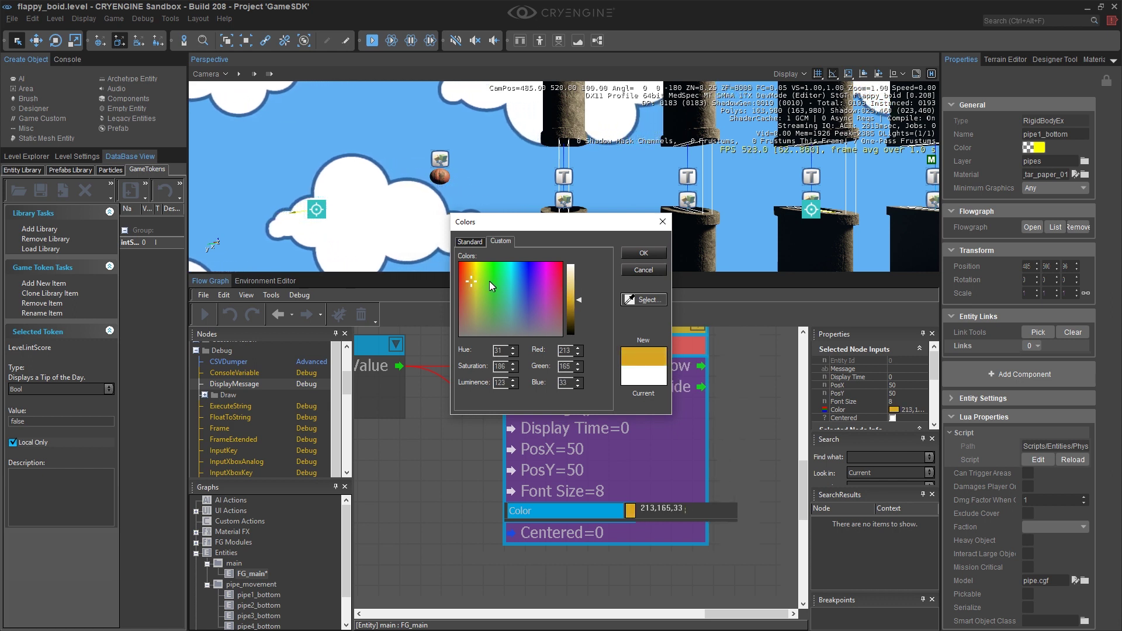
click(471, 269)
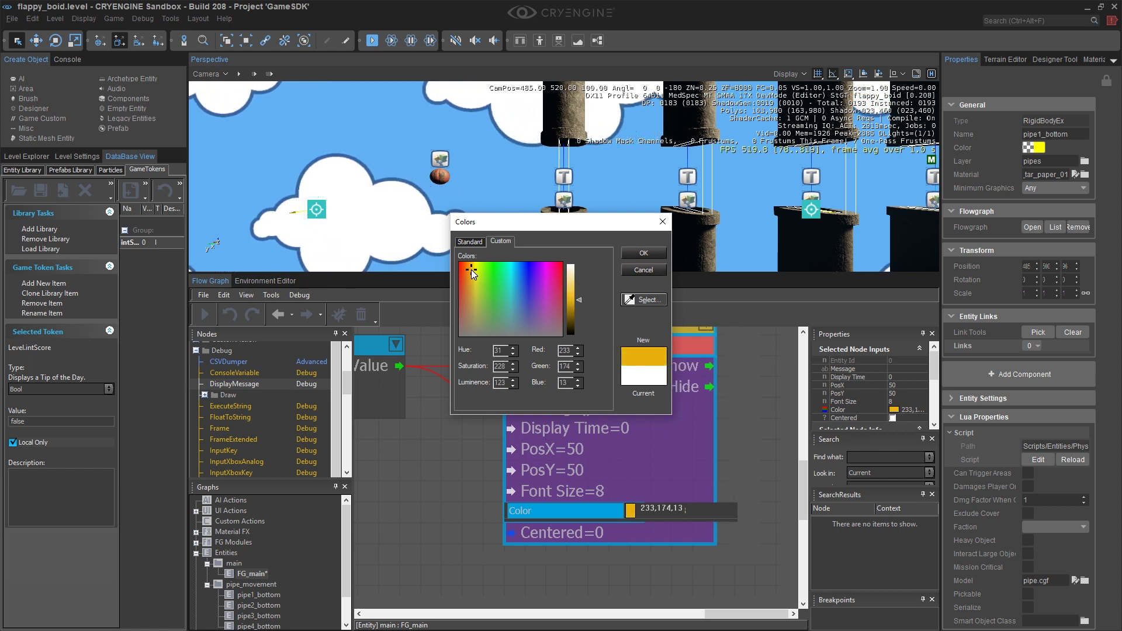
click(638, 256)
click(742, 367)
key(ctrl+g)
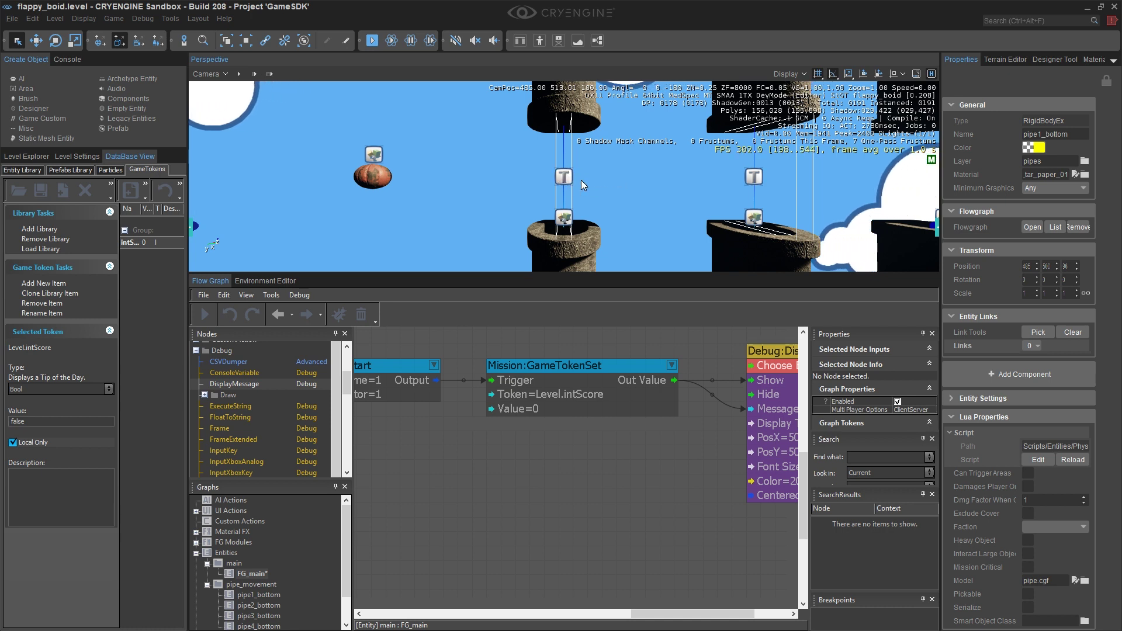
- Add the score_trigger1 proximity trigger from the level as an entity node below the GameTokenSet node
click(566, 177)
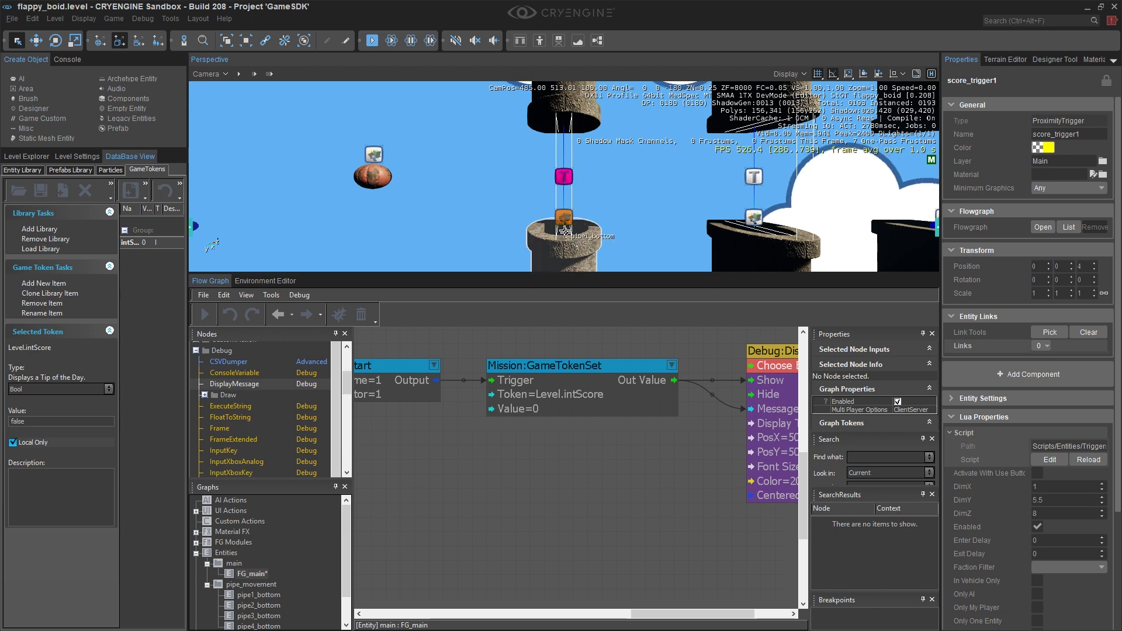
right_click(492, 454)
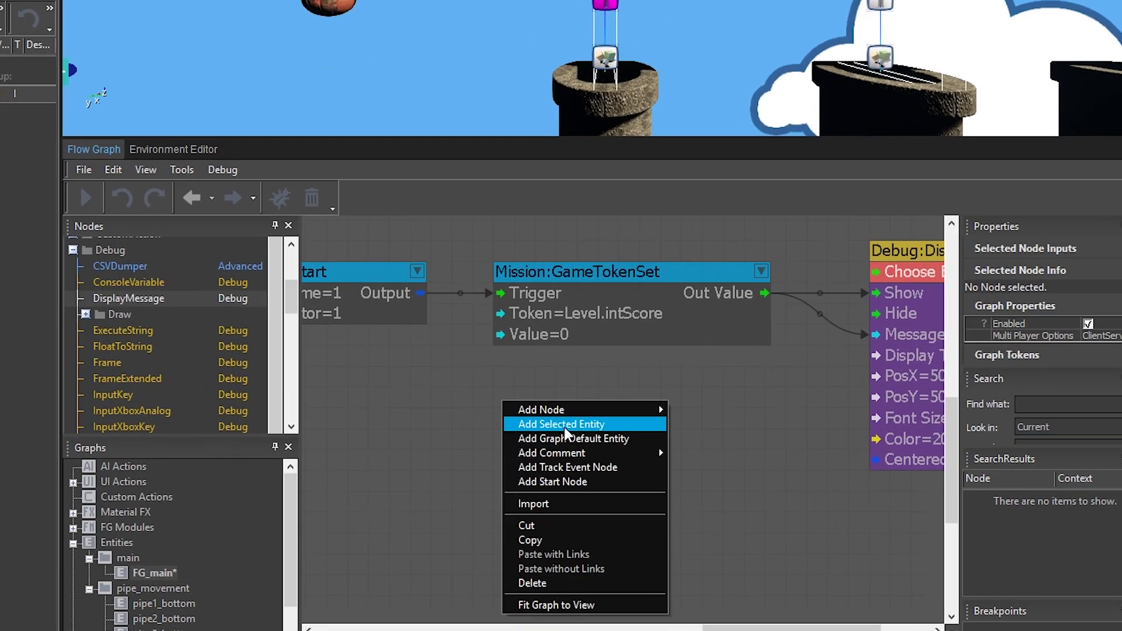
click(536, 470)
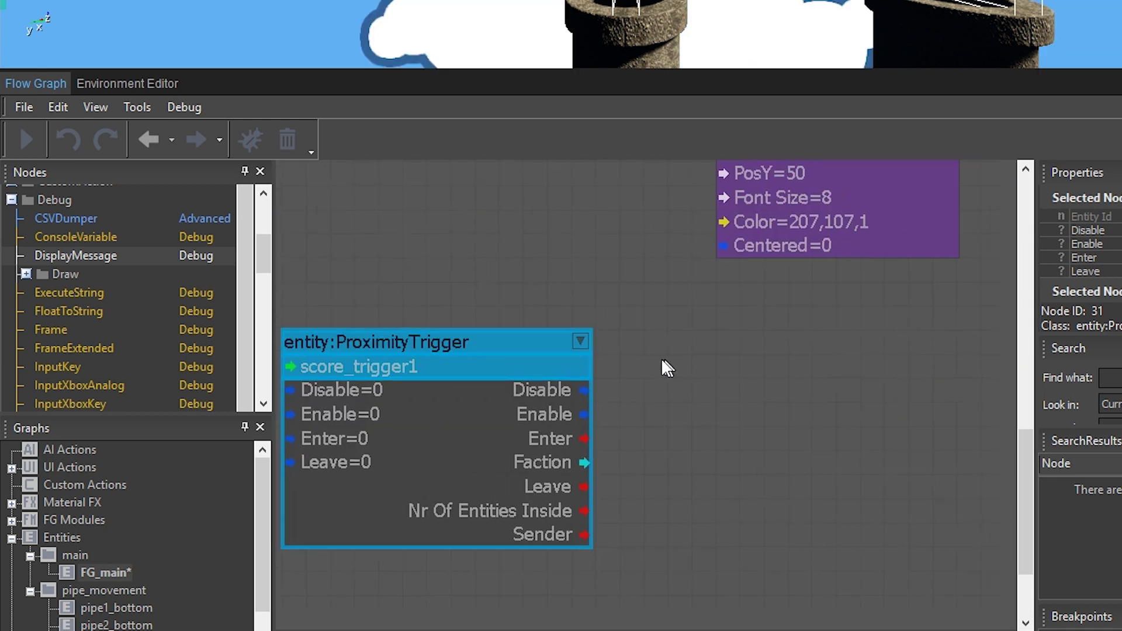
- Add a Mission:GameTokenModify node beside the score_trigger1 node and connect the trigger's Enter output to its Trigger input
right_drag(660, 359, 628, 359)
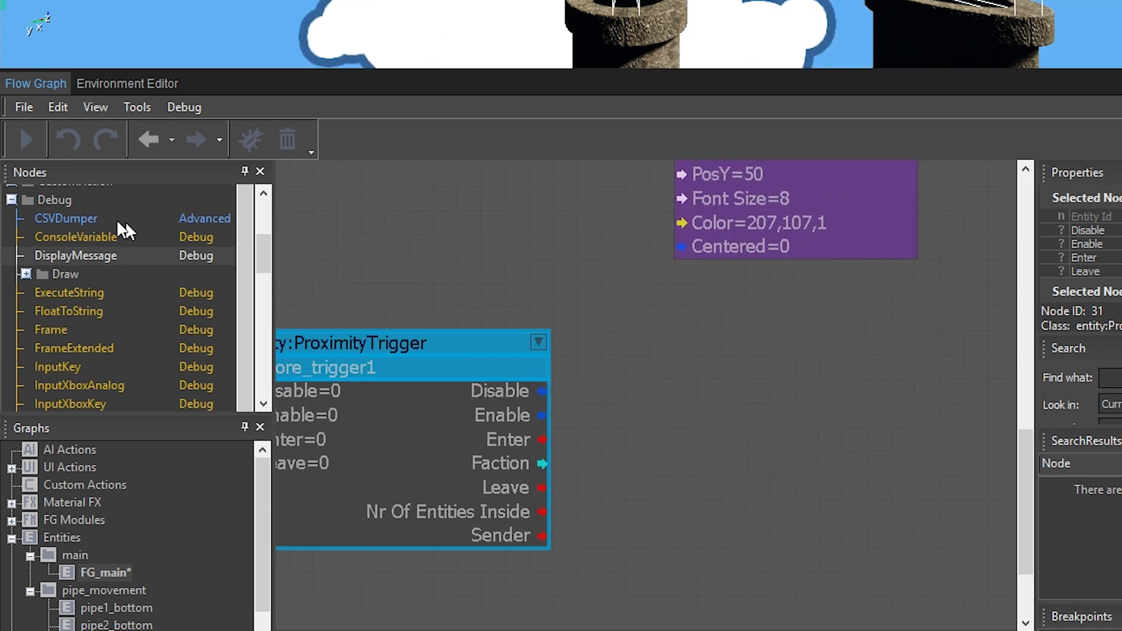
click(12, 200)
scroll(40, 299, down, 4)
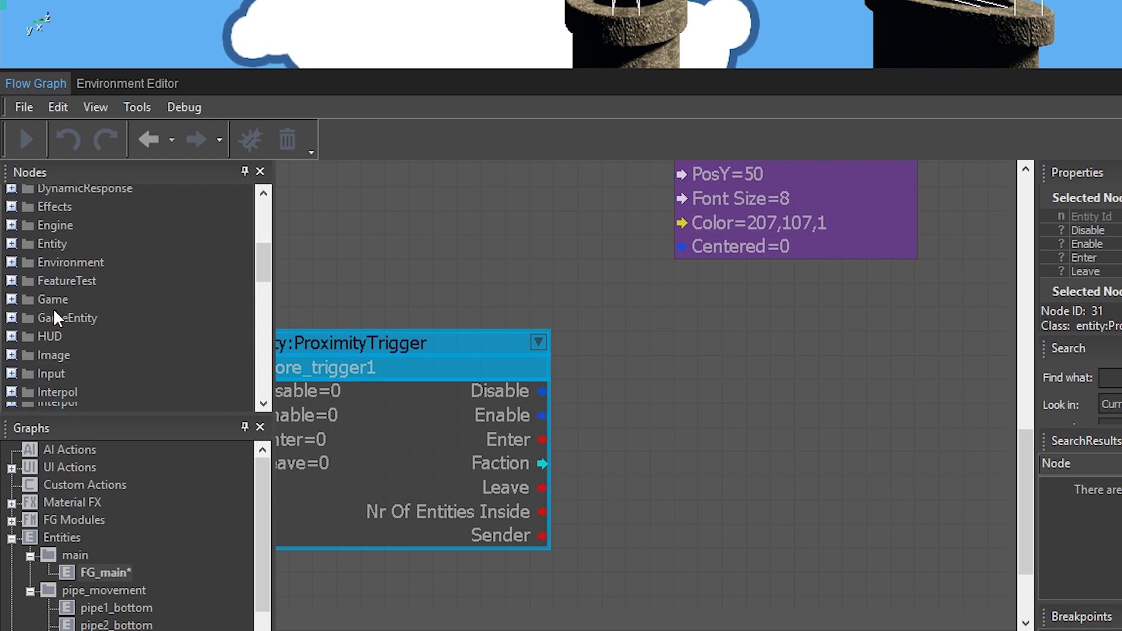
scroll(28, 335, down, 2)
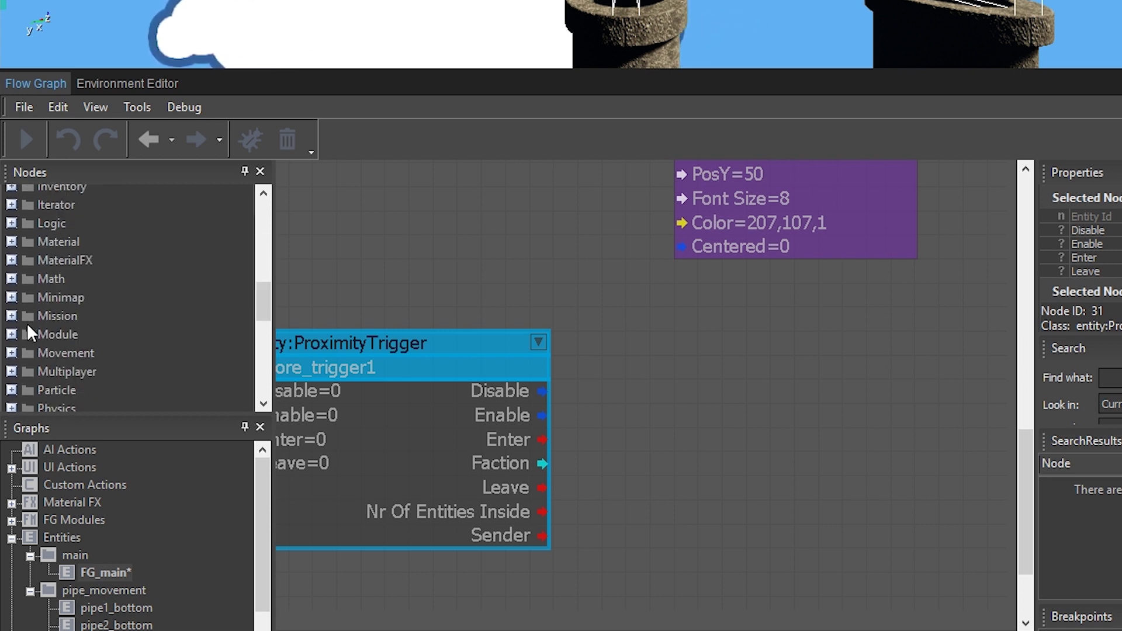
double_click(57, 315)
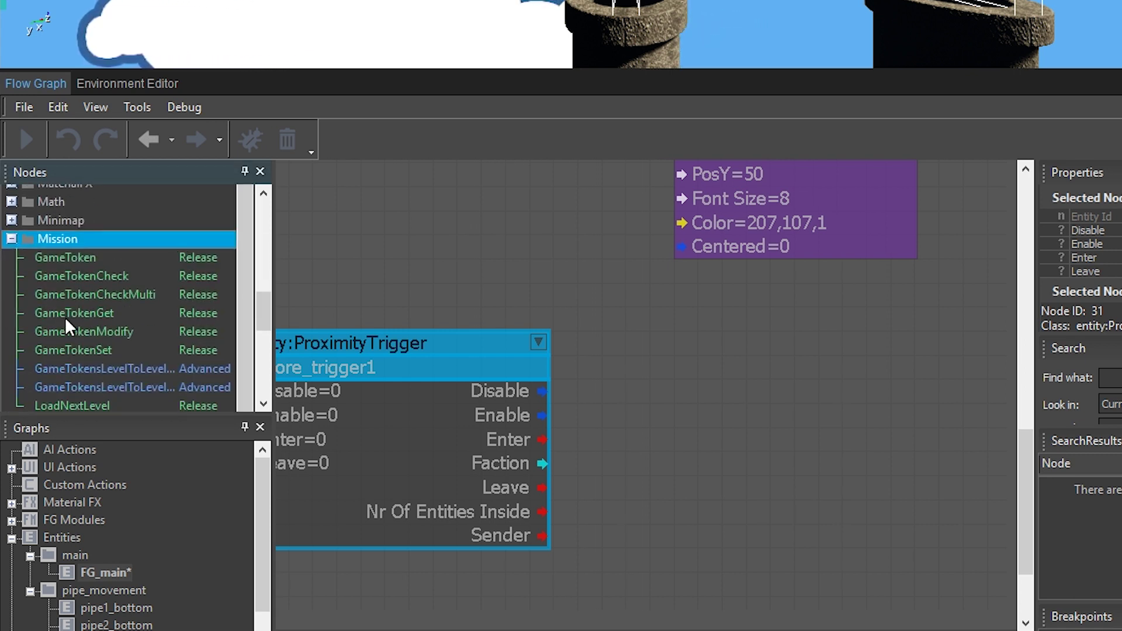
drag(84, 332, 650, 359)
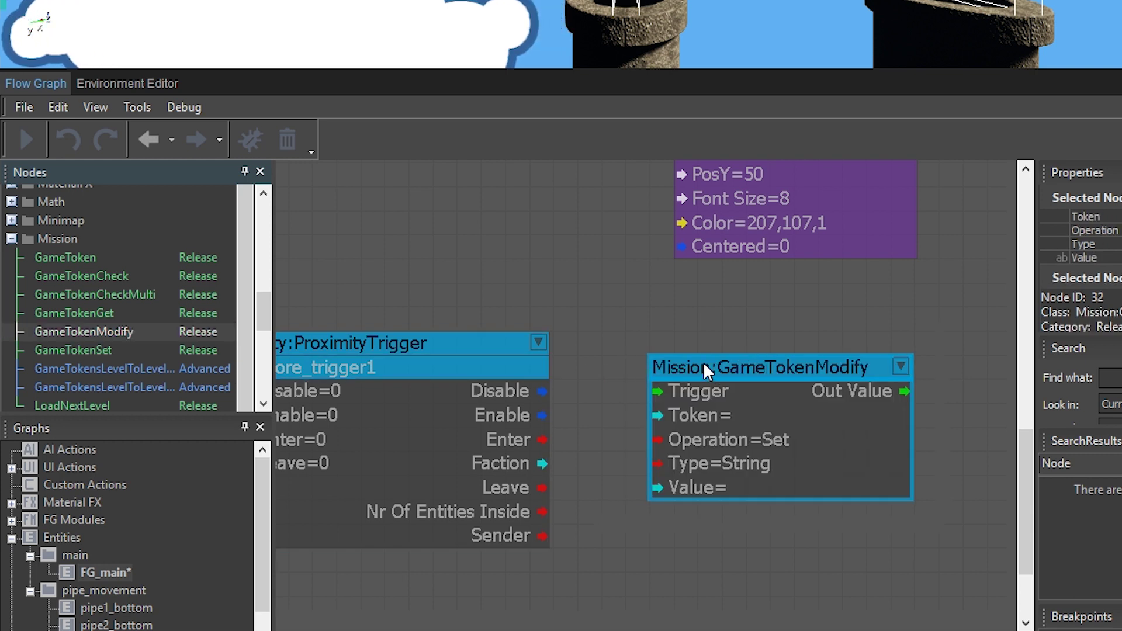
drag(542, 440, 704, 427)
- Set the GameTokenModify node's Token to Level.intScore
right_drag(662, 381, 538, 286)
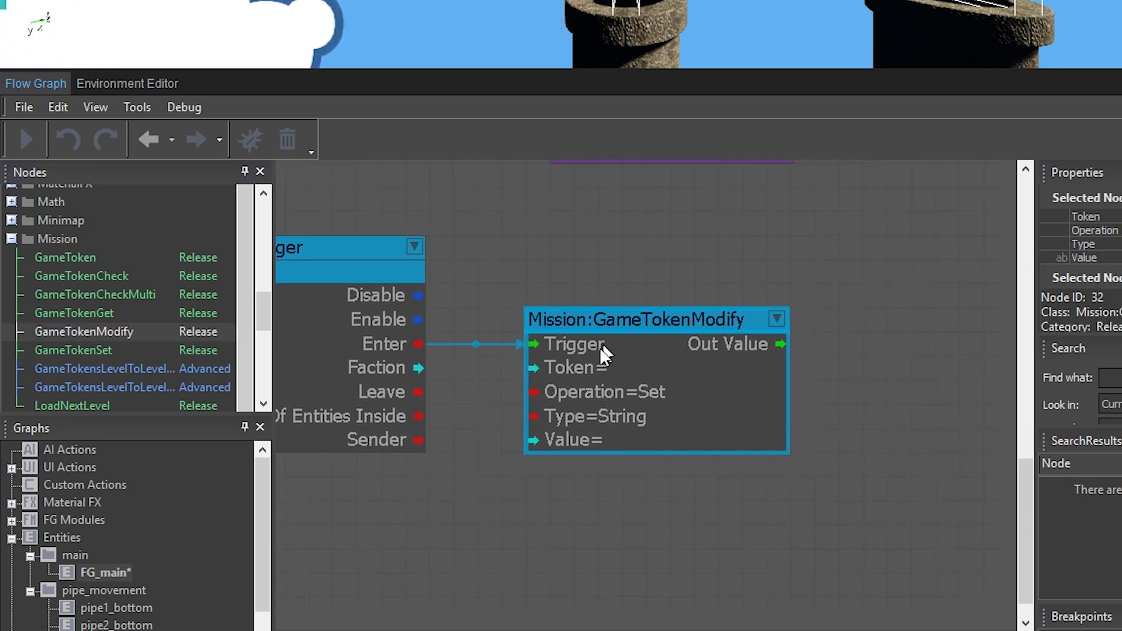
double_click(602, 361)
click(784, 367)
click(521, 12)
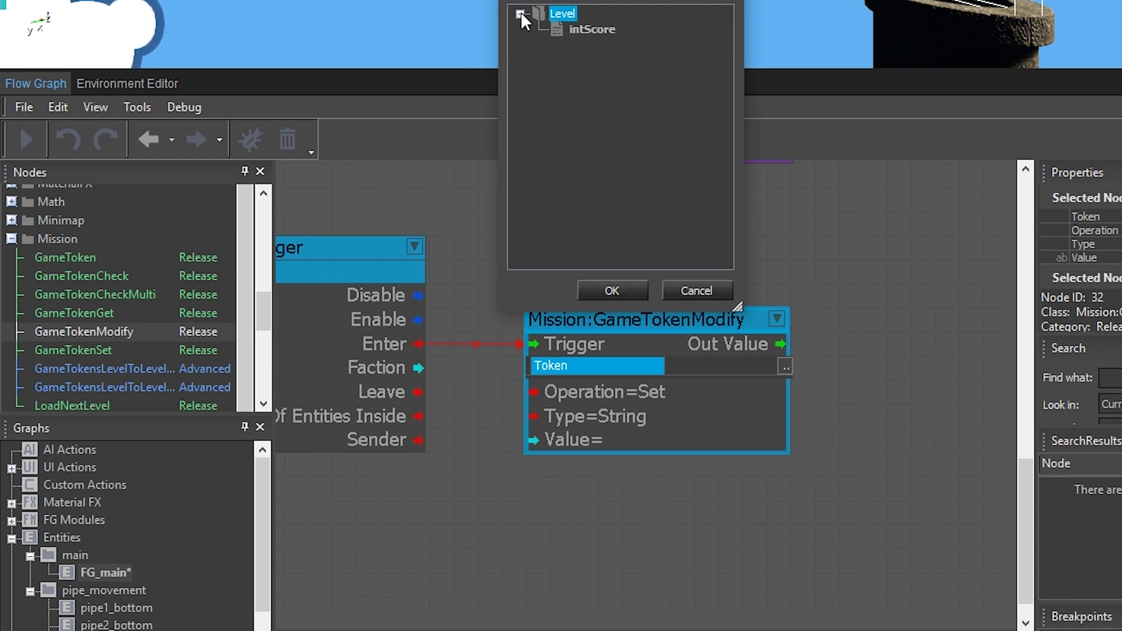
click(591, 29)
click(611, 291)
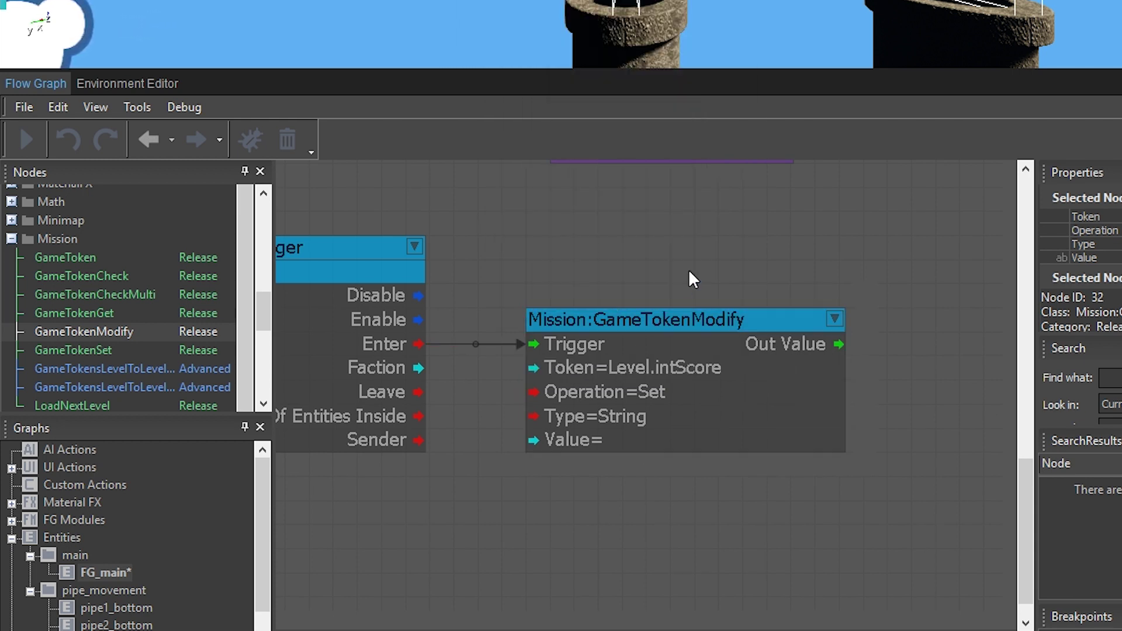
- Set the GameTokenModify node's Operation to Add, its Type to Int and its Value to 1
double_click(664, 390)
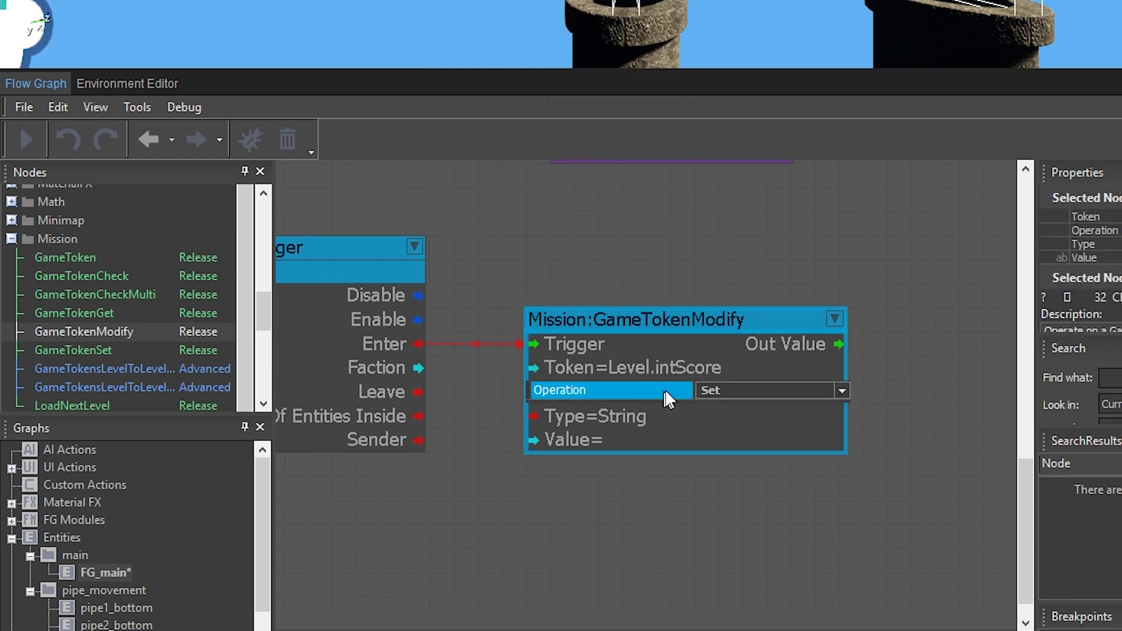
click(841, 391)
click(728, 407)
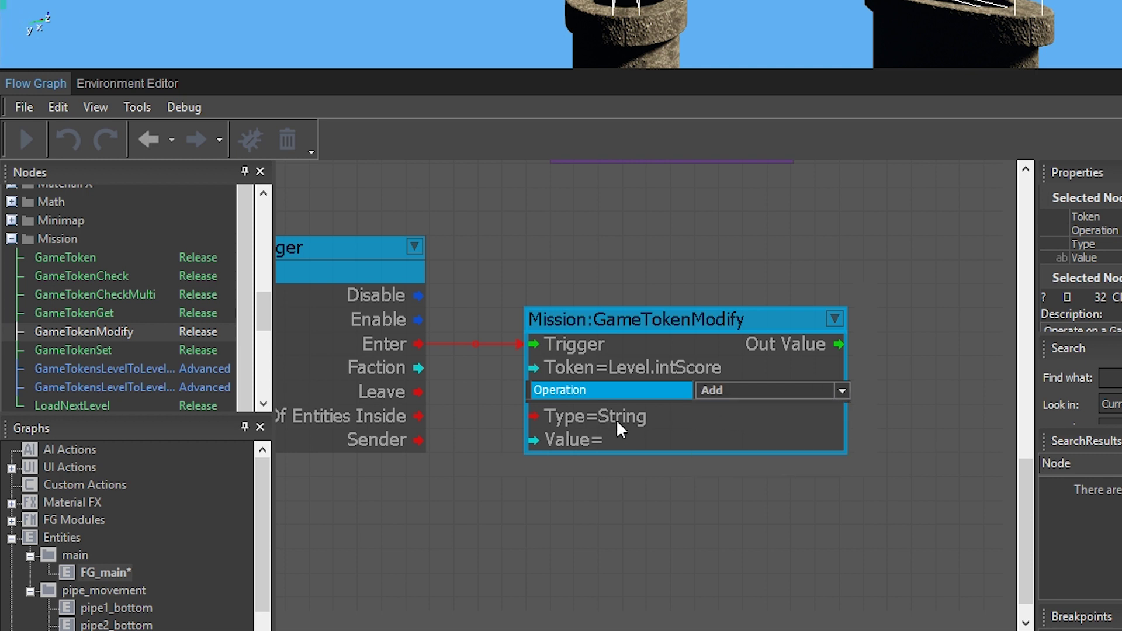
double_click(630, 415)
click(841, 414)
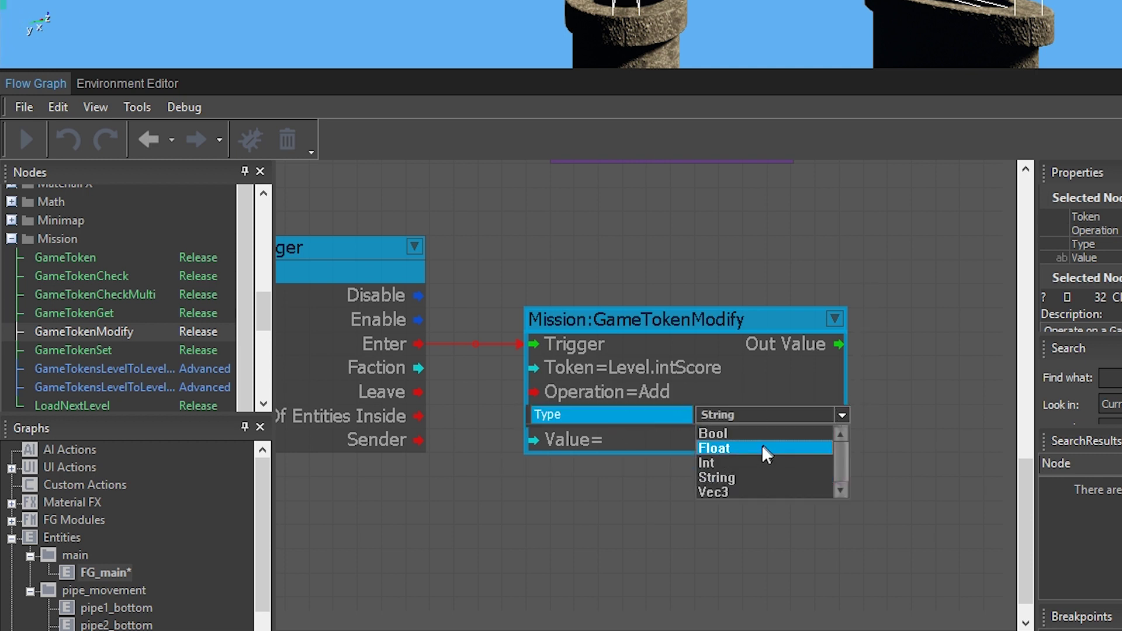
click(733, 462)
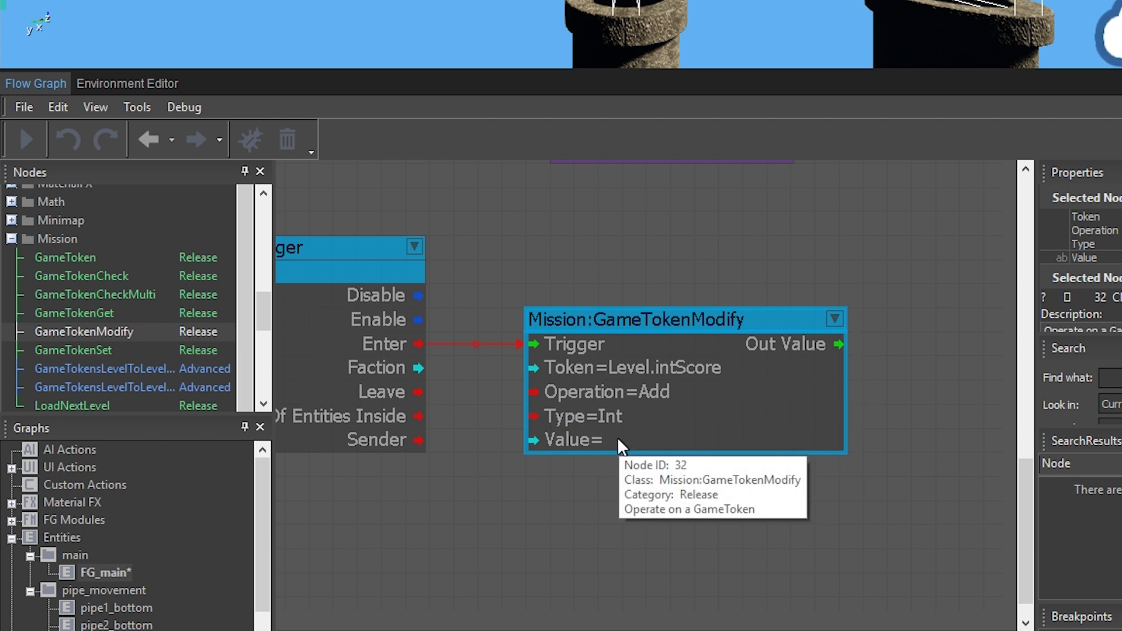
double_click(592, 440)
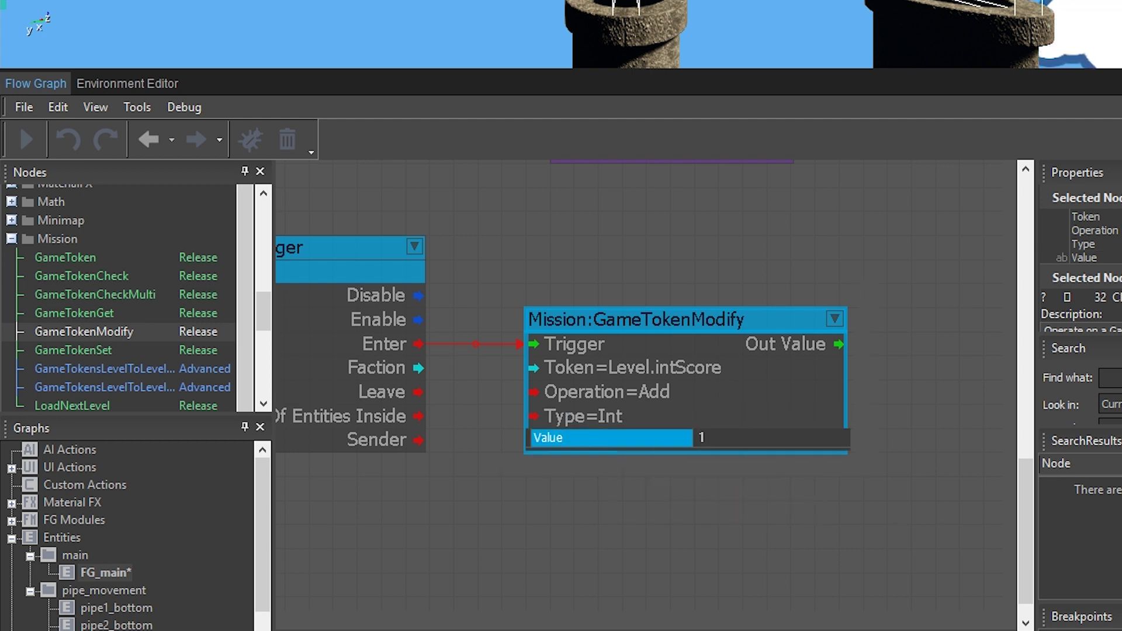
text(1)
click(723, 482)
- Move the DisplayMessage node farther from the GameTokenSet node to make room for another node between them
scroll(754, 401, down, 4)
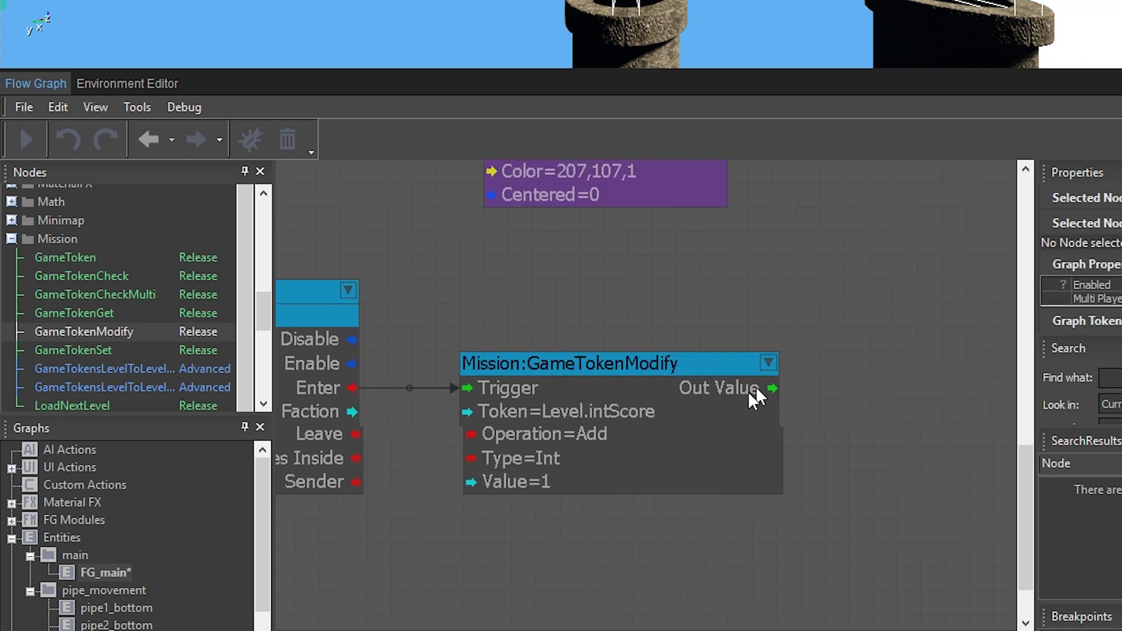
scroll(581, 437, up, 2)
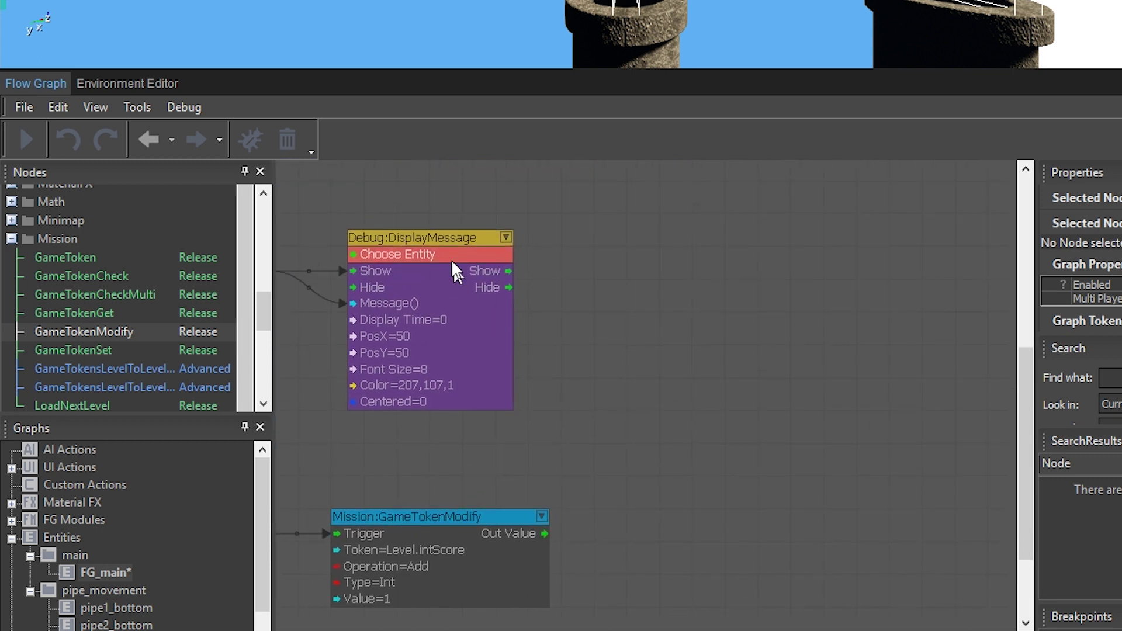
drag(437, 240, 814, 240)
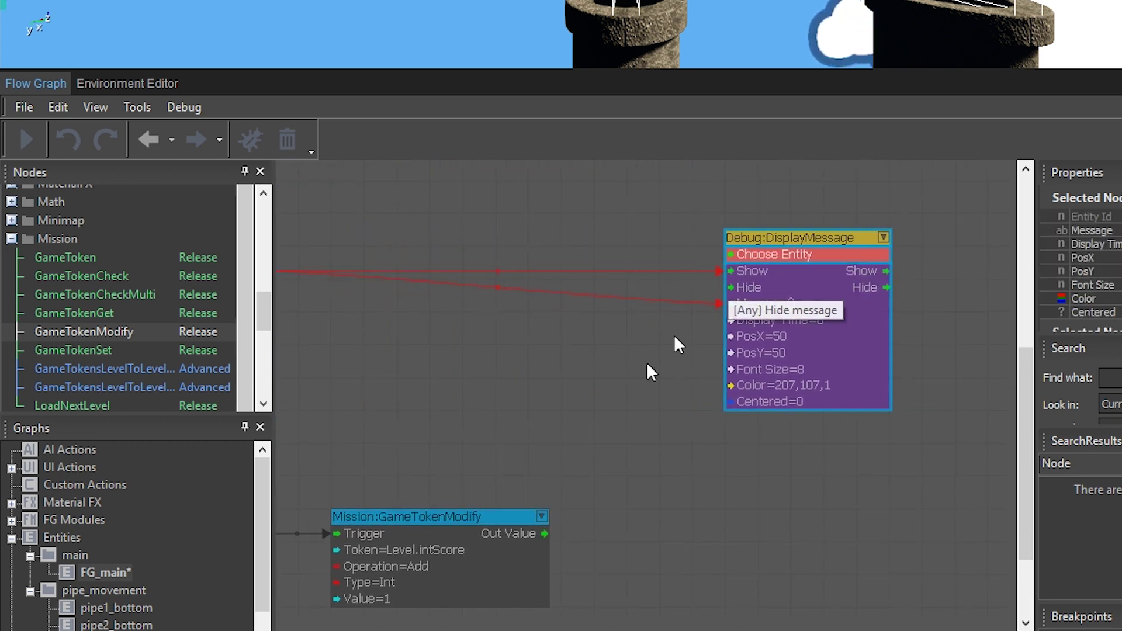
middle_drag(591, 372, 712, 359)
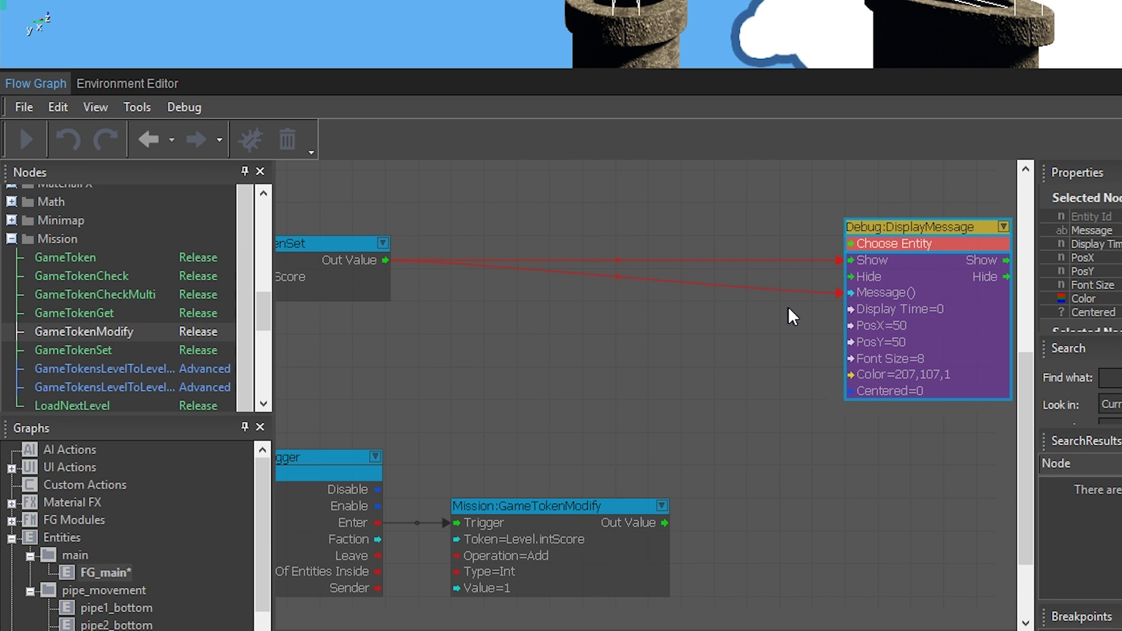
right_drag(789, 333, 784, 337)
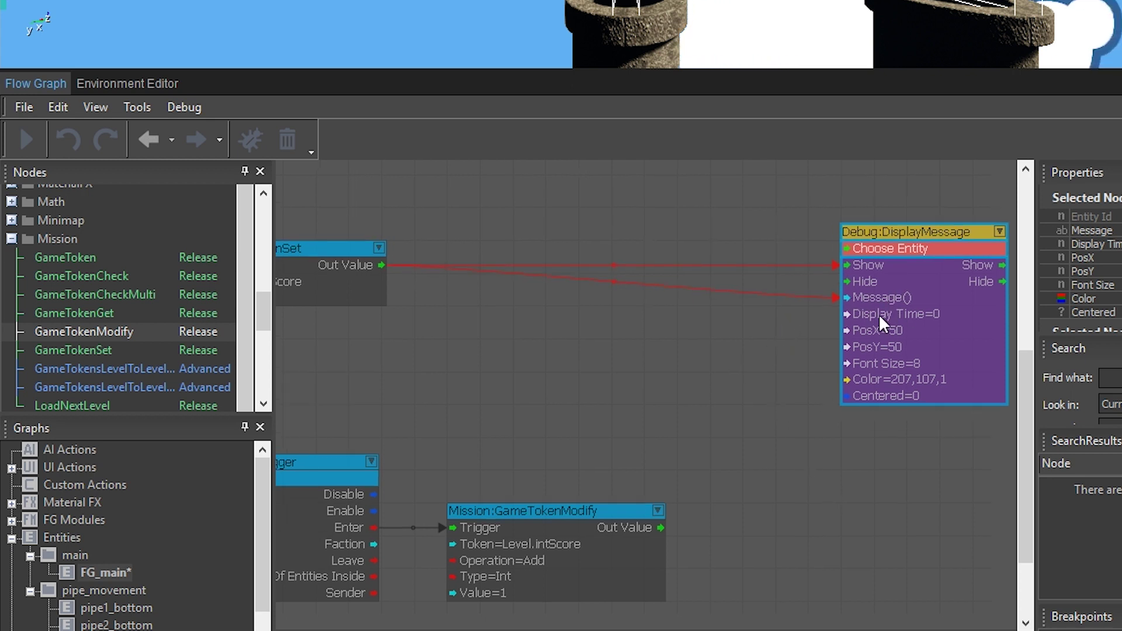
- Insert a Logic:Any node into the link between GameTokenSet's Out Value and DisplayMessage's Message input
right_drag(808, 415, 771, 399)
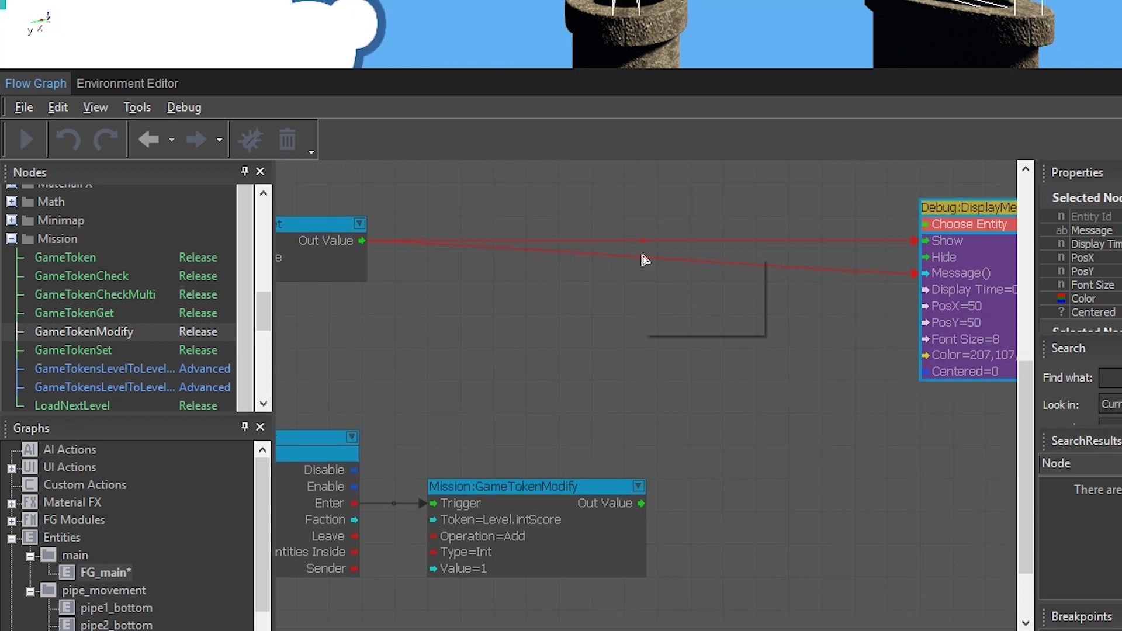
right_click(646, 260)
click(672, 321)
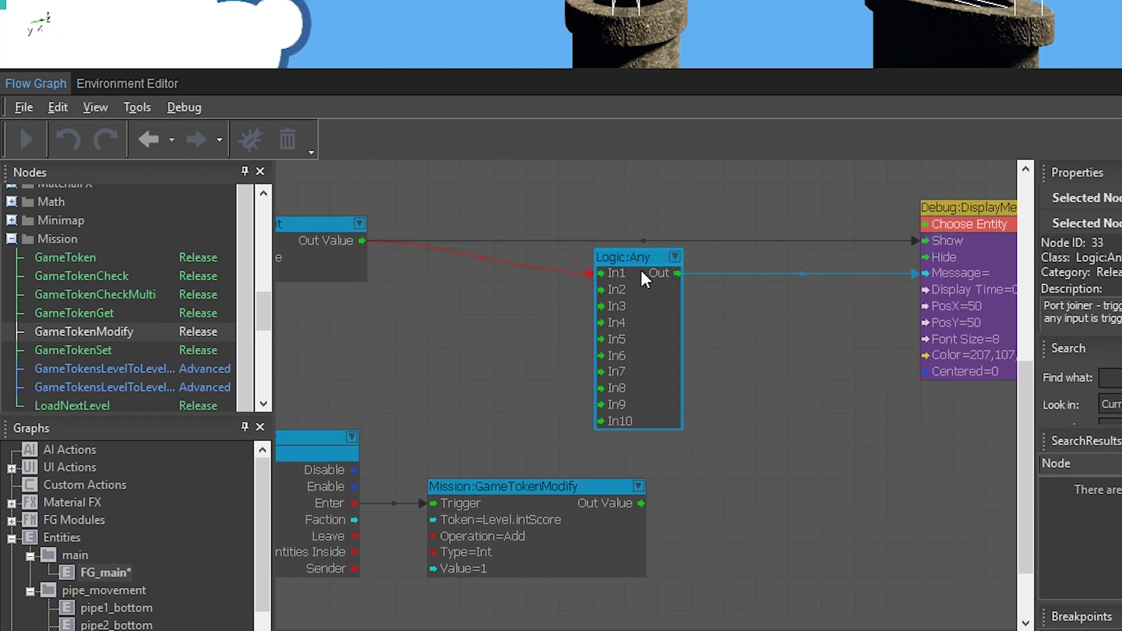
- Connect Logic:Any's Out to DisplayMessage's Show input, move the node closer to DisplayMessage, and connect GameTokenModify's Out Value to its In2
drag(638, 260, 766, 271)
drag(906, 252, 915, 241)
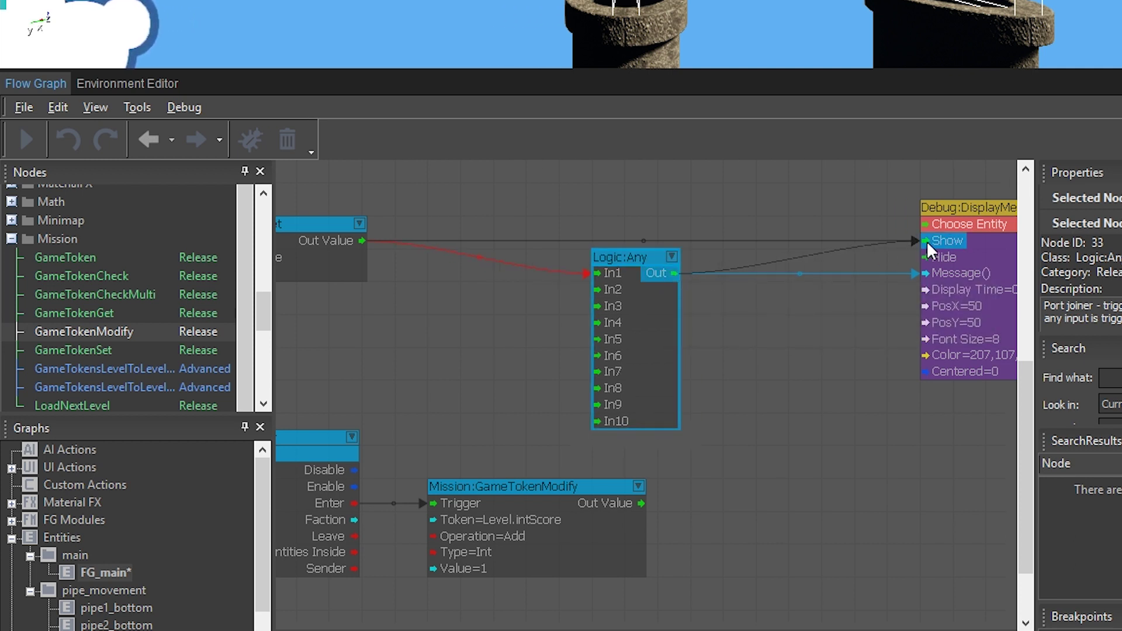
drag(643, 264, 770, 234)
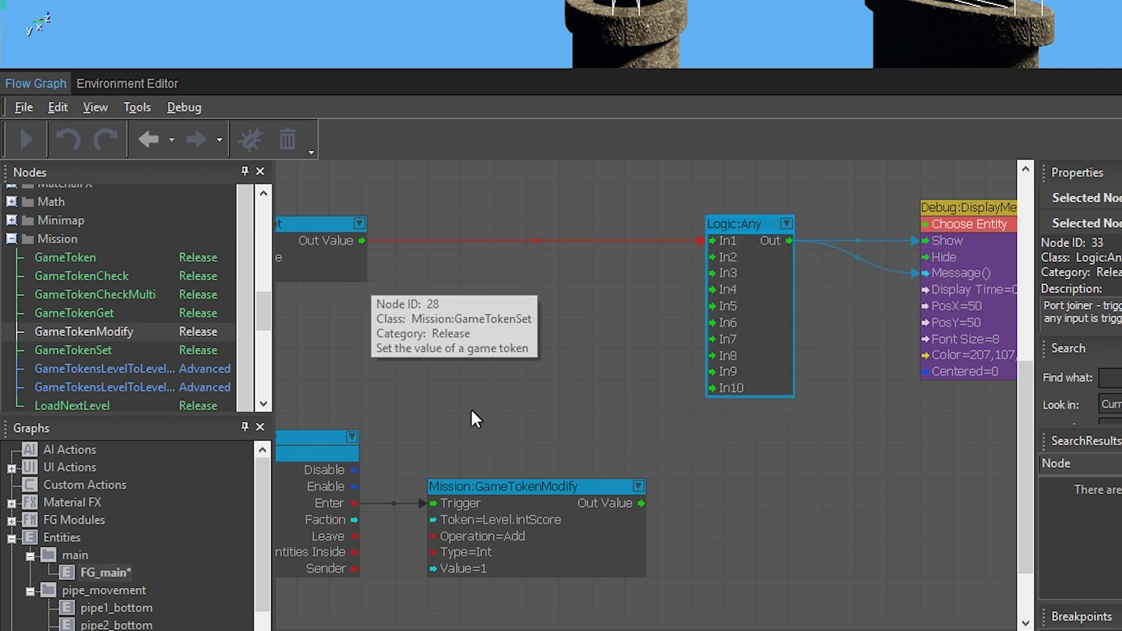
drag(640, 503, 691, 333)
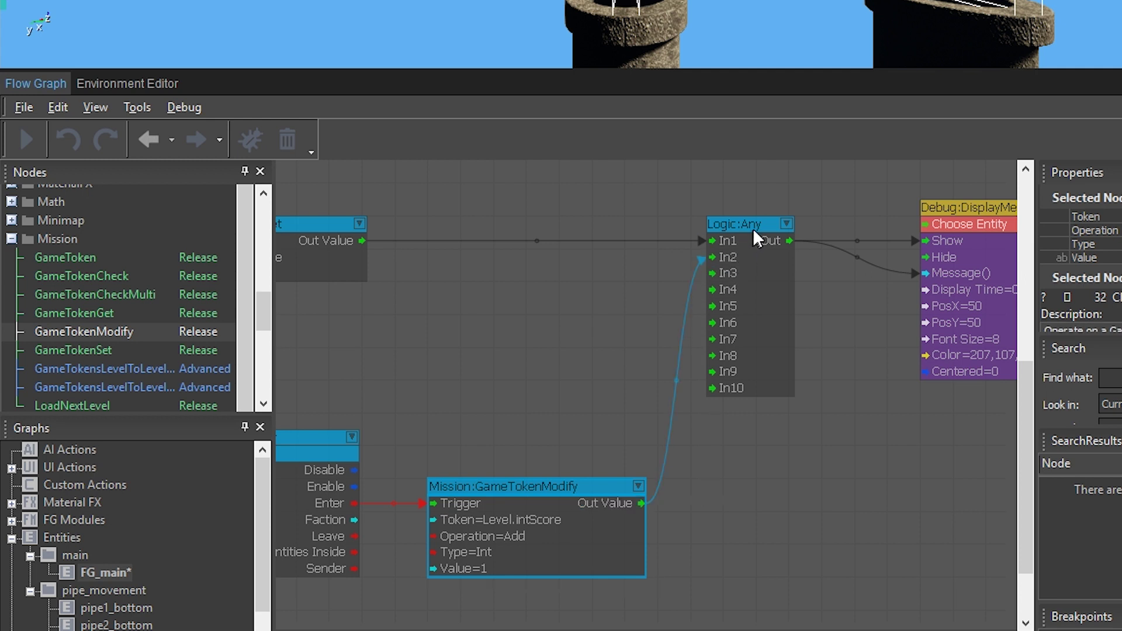
- Move the Debug:DisplayMessage node closer to the Logic:Any node
right_drag(899, 290, 807, 292)
click(859, 208)
drag(858, 208, 810, 192)
right_drag(792, 301, 783, 310)
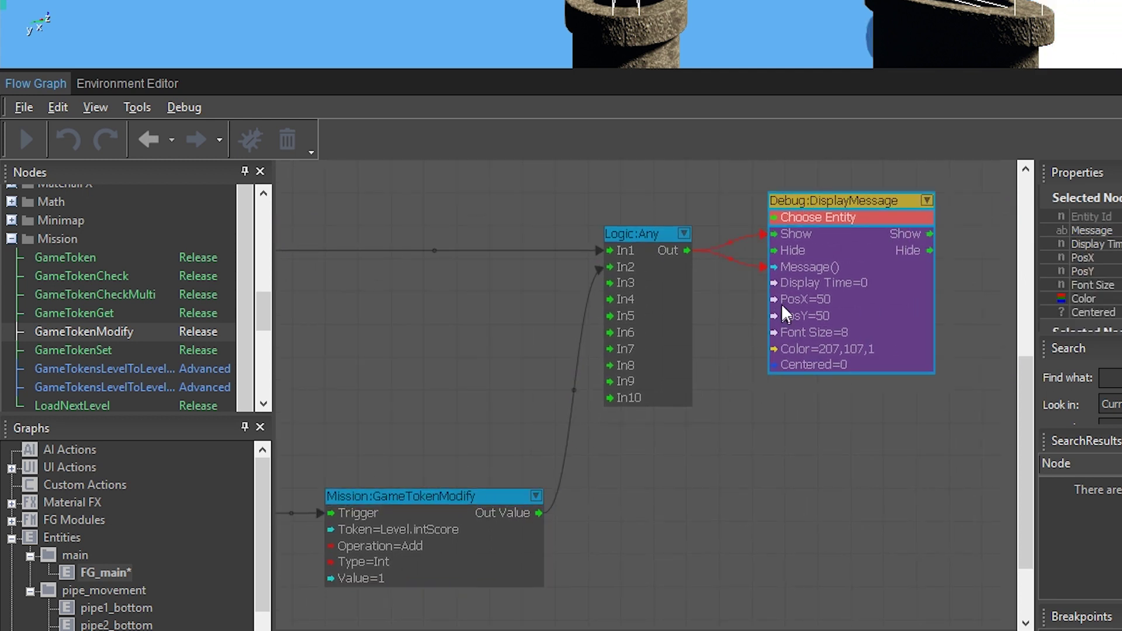
- Move the score_trigger1 ProximityTrigger and GameTokenModify nodes together up to just beneath the GameTokenSet node
right_drag(518, 310, 647, 312)
scroll(692, 290, down, 5)
click(647, 312)
drag(724, 319, 722, 321)
scroll(689, 330, up, 3)
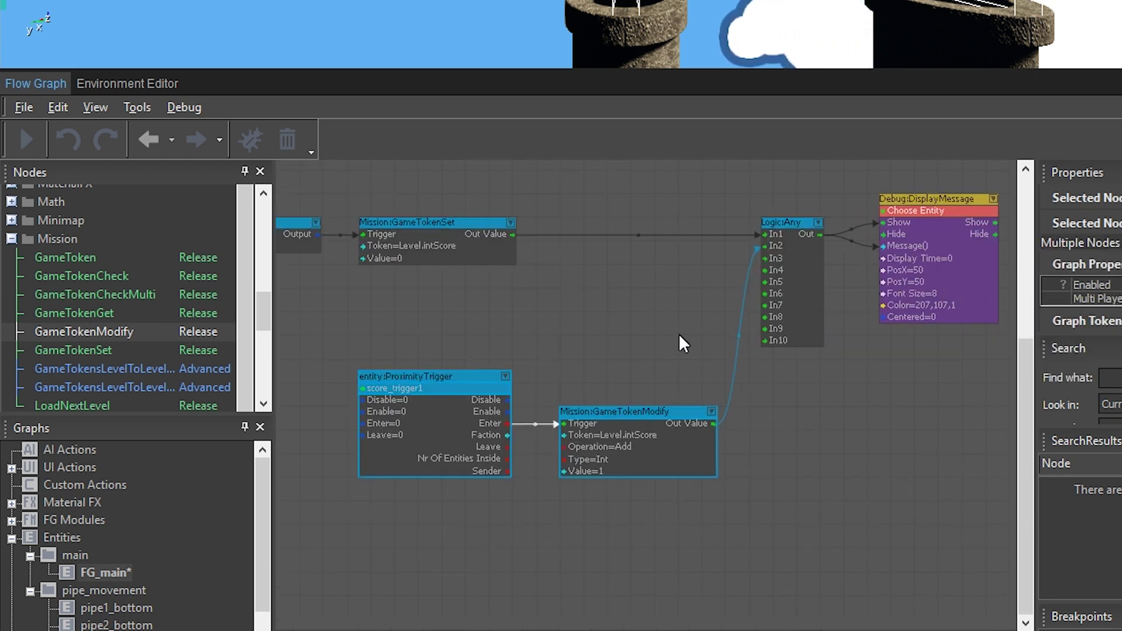
drag(656, 405, 652, 323)
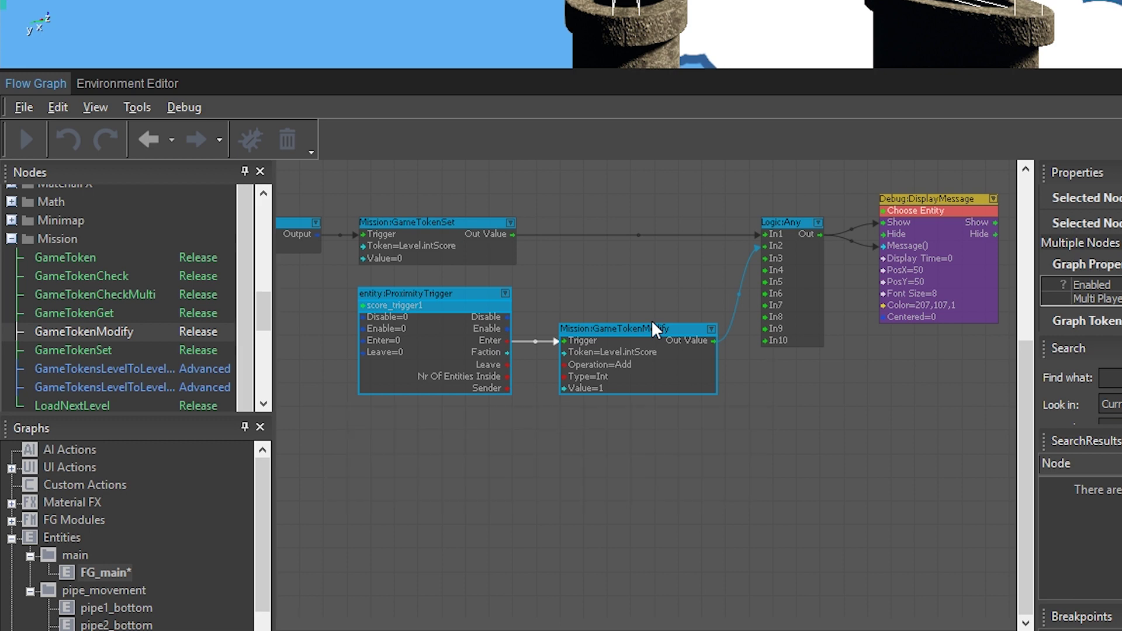
scroll(633, 267, up, 1)
click(628, 271)
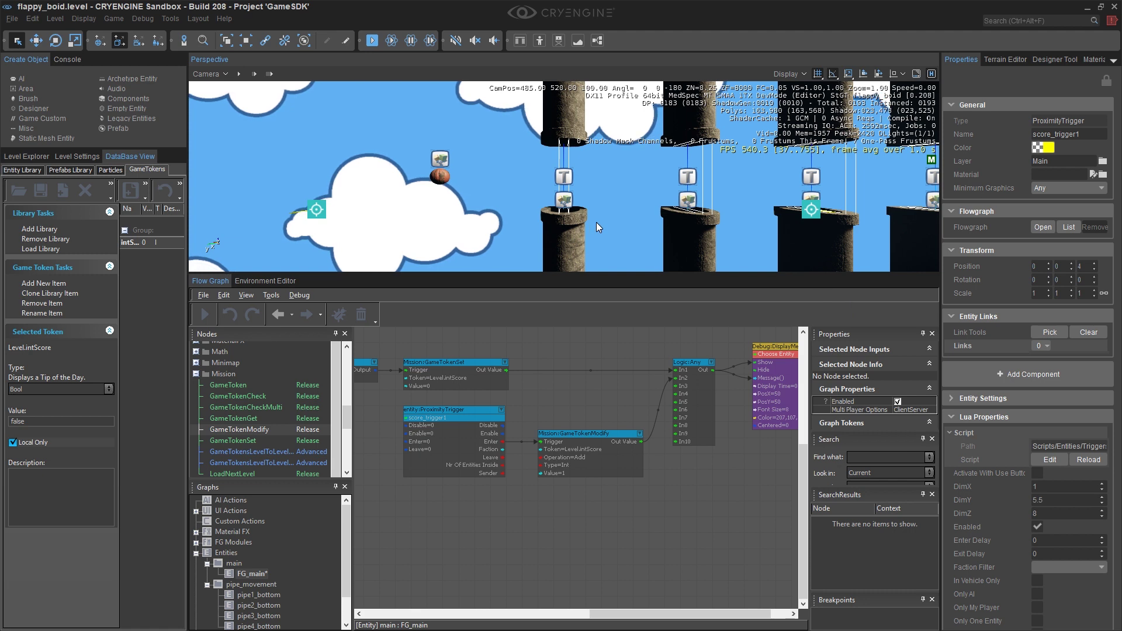
- Select score_trigger1 in the level and review its flow graph nodes and its entity properties
click(561, 187)
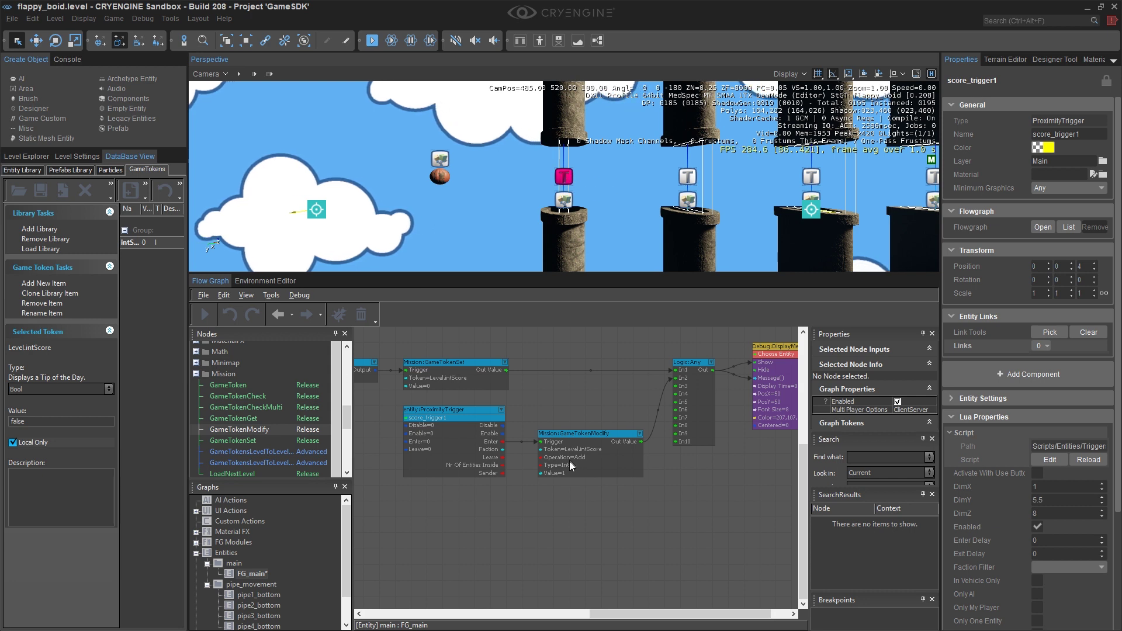
scroll(535, 451, up, 3)
scroll(604, 411, down, 3)
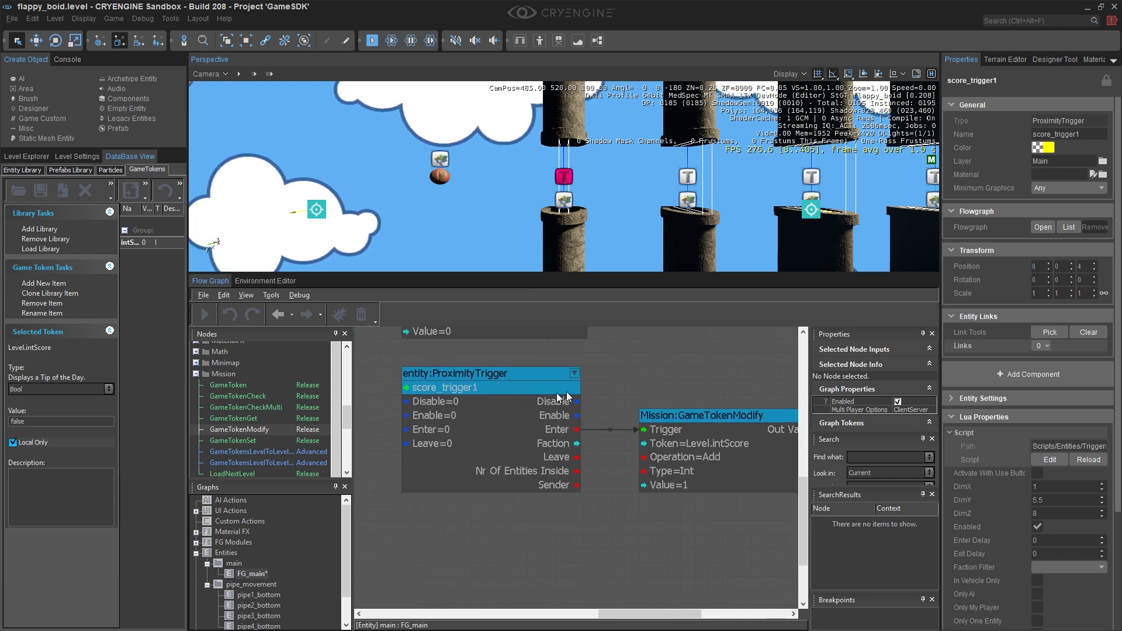
scroll(639, 384, up, 3)
right_drag(671, 380, 457, 413)
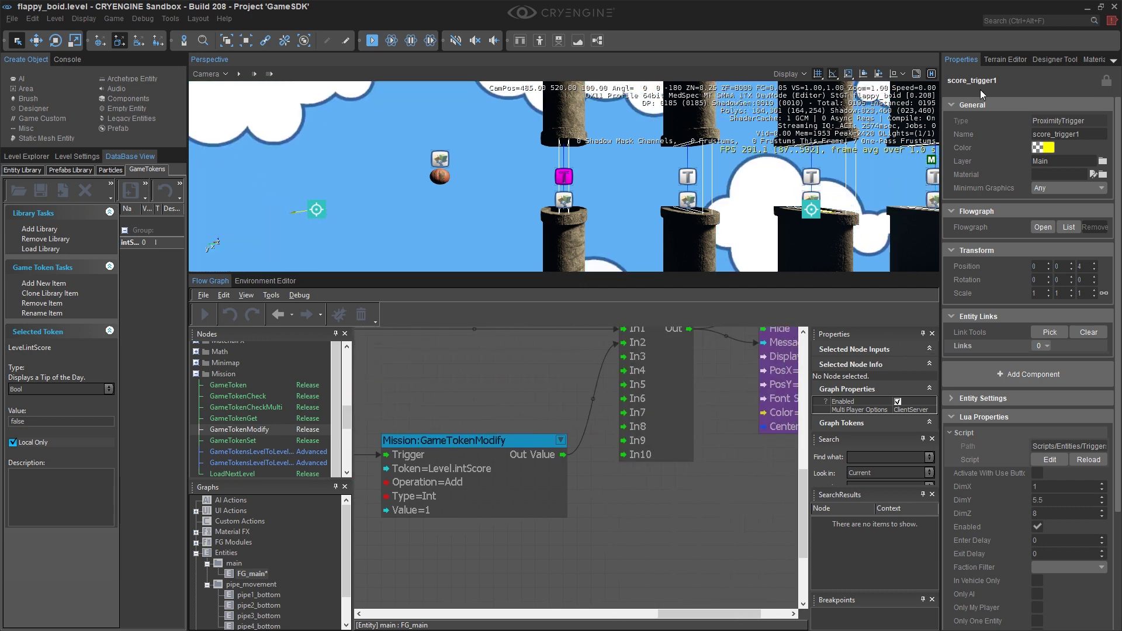
scroll(1054, 345, down, 2)
scroll(1052, 347, down, 2)
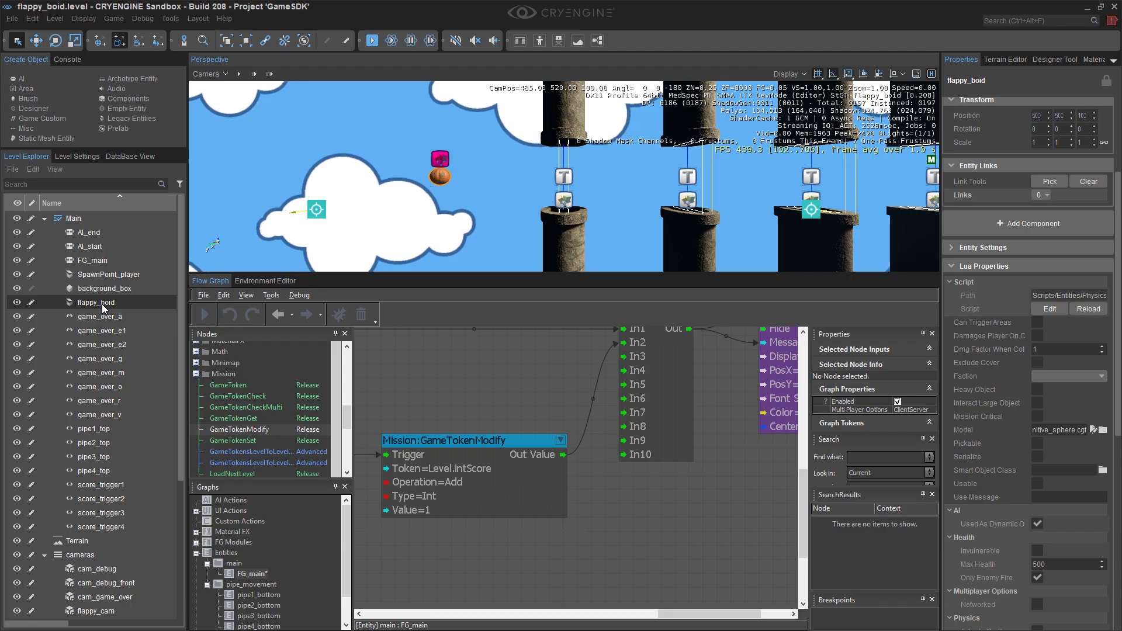
- Copy the name of the flappy_boid entity from the Main layer
click(101, 304)
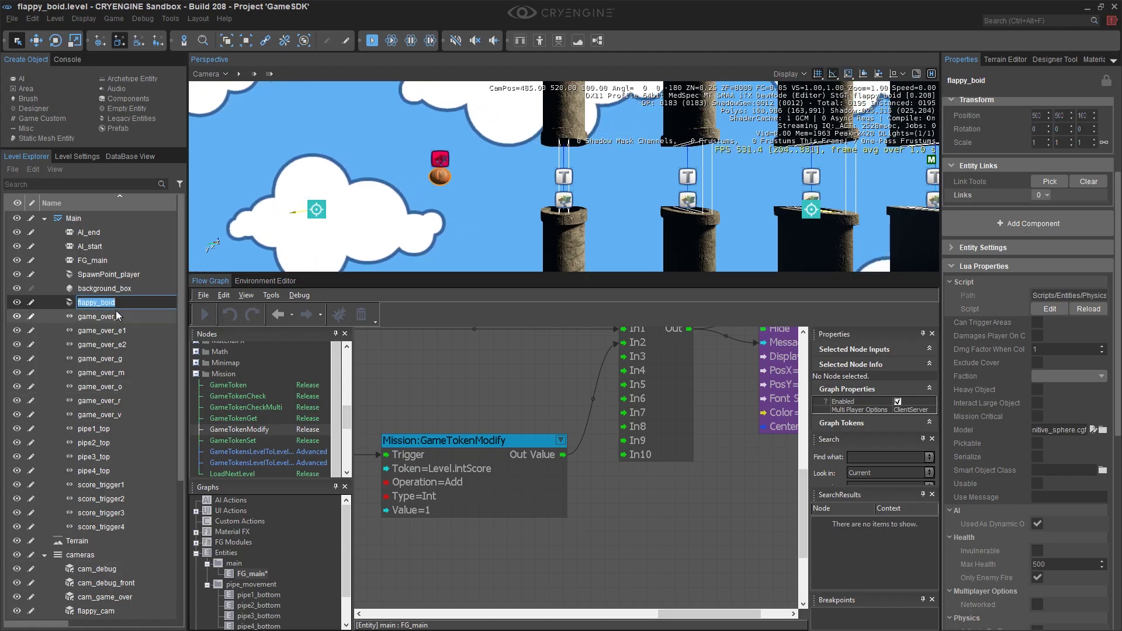
right_click(107, 303)
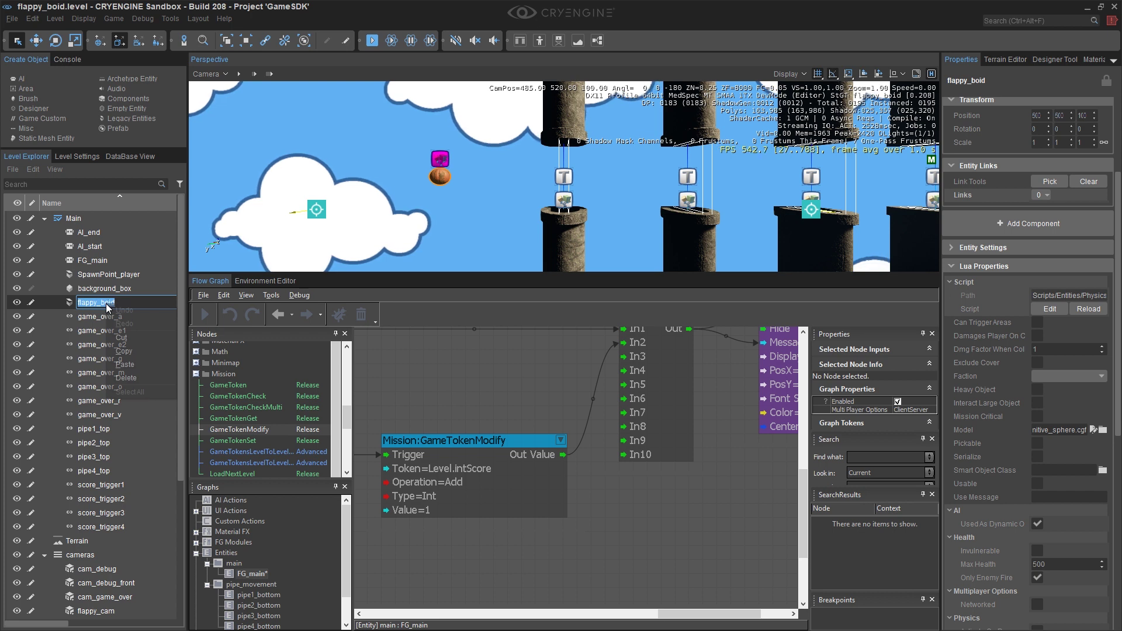
click(125, 351)
- Select score_trigger1 through score_trigger4 under the pipes layer and set their Only Selected Entity property to flappy_boid
scroll(93, 351, down, 5)
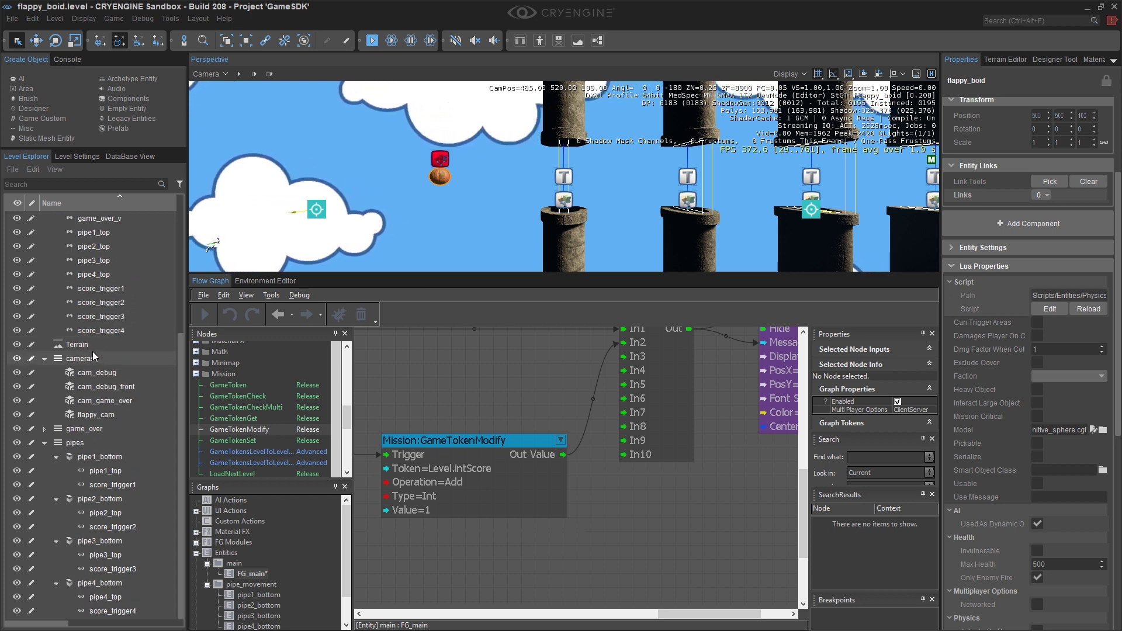
click(107, 485)
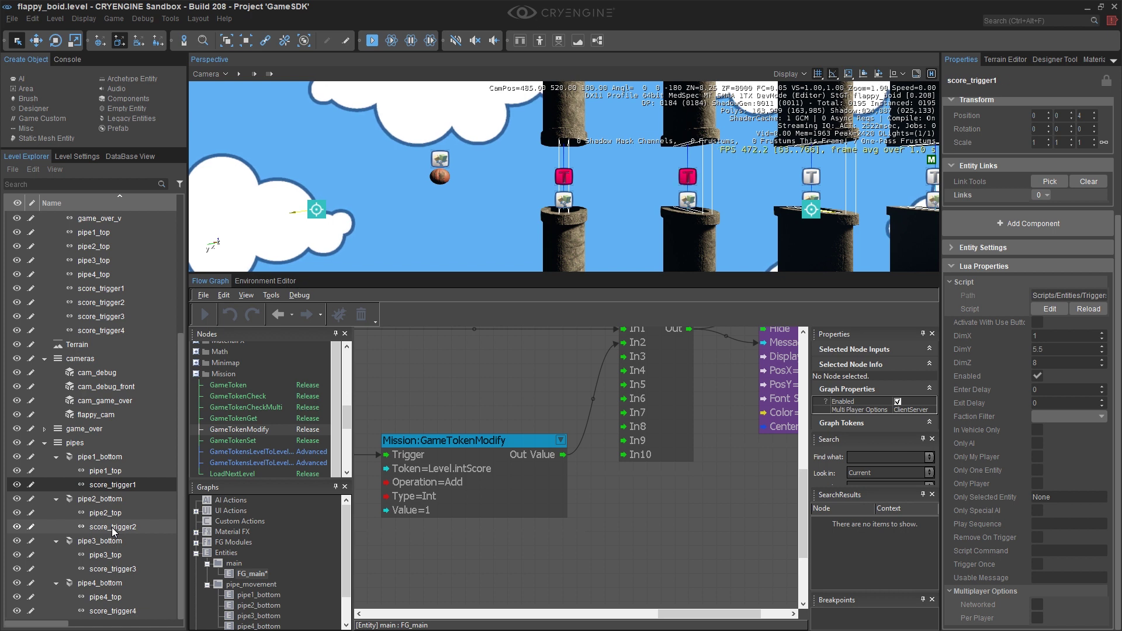
ctrl+click(111, 527)
ctrl+click(117, 569)
ctrl+click(114, 611)
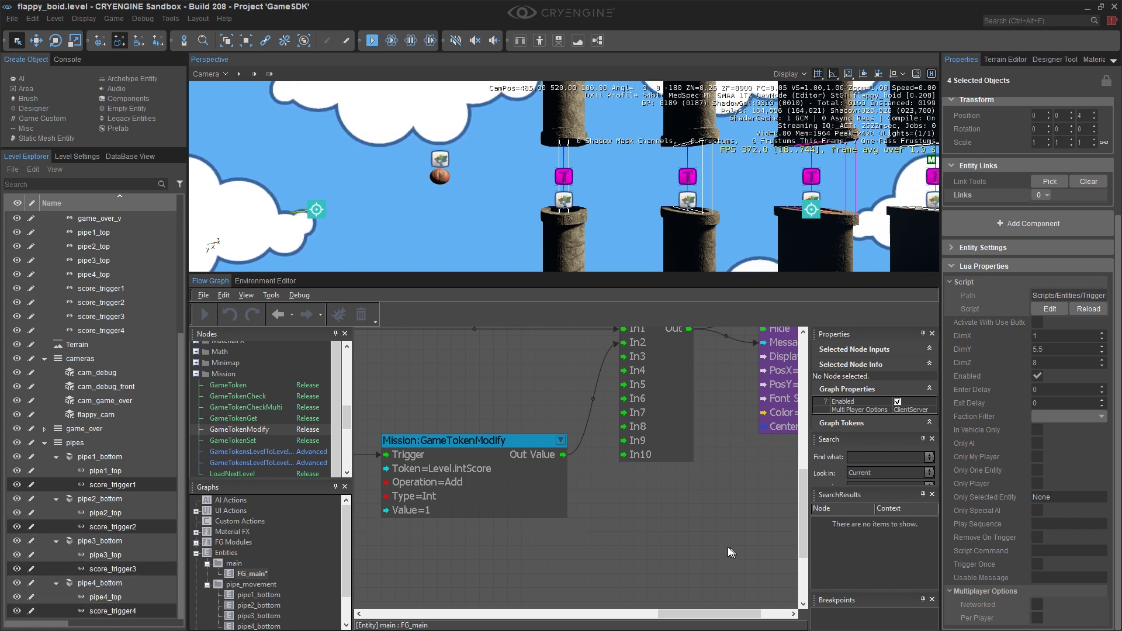
click(1054, 497)
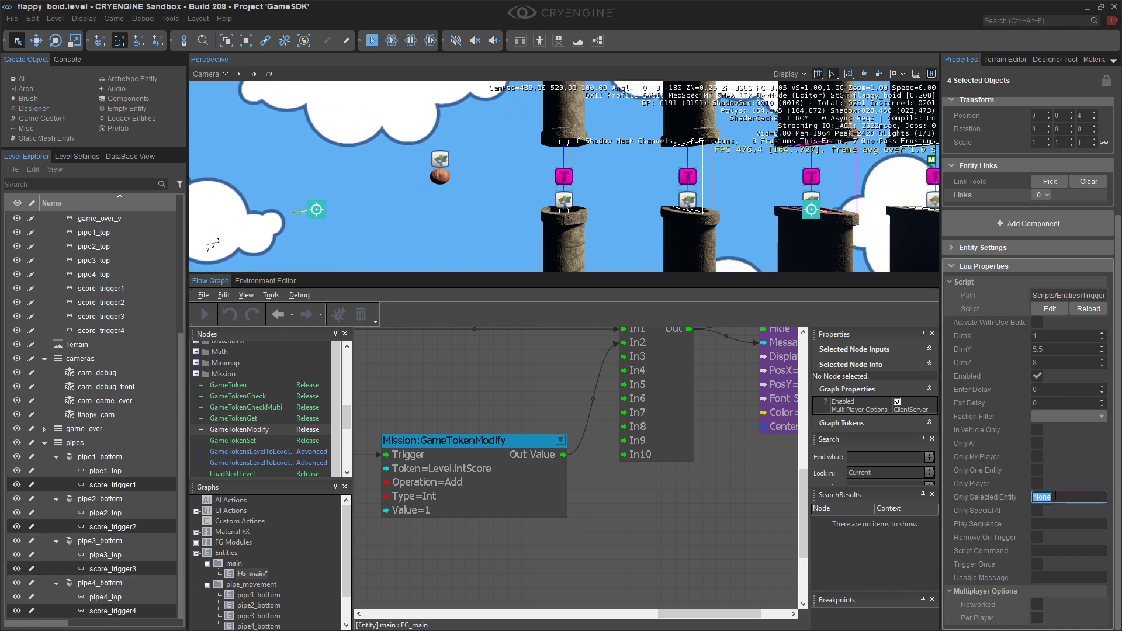
right_click(1055, 496)
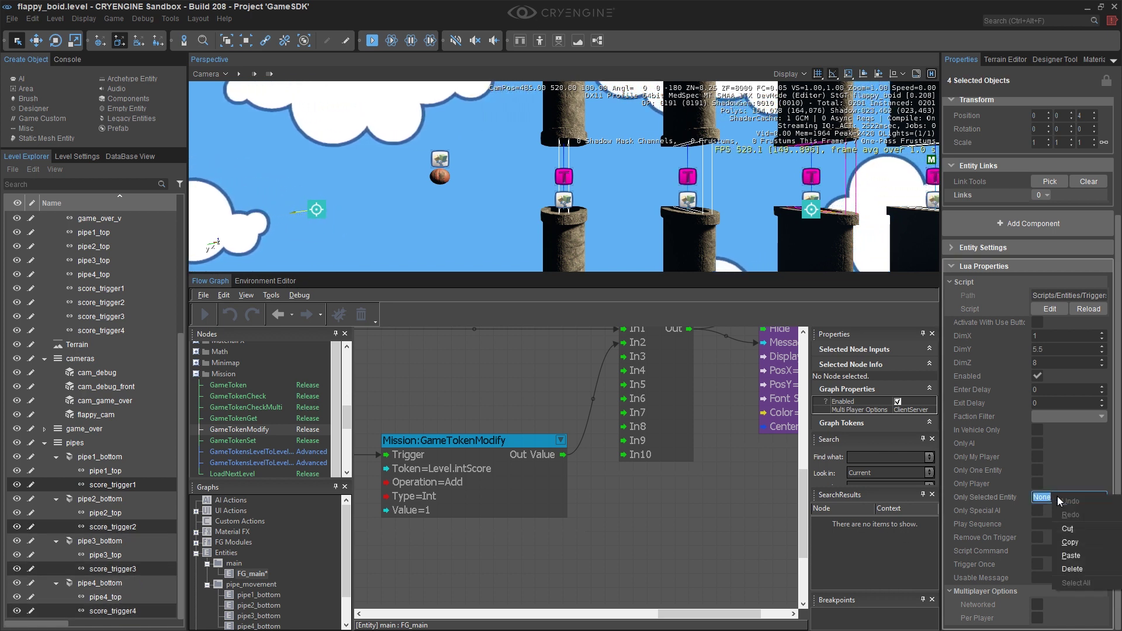
click(1080, 555)
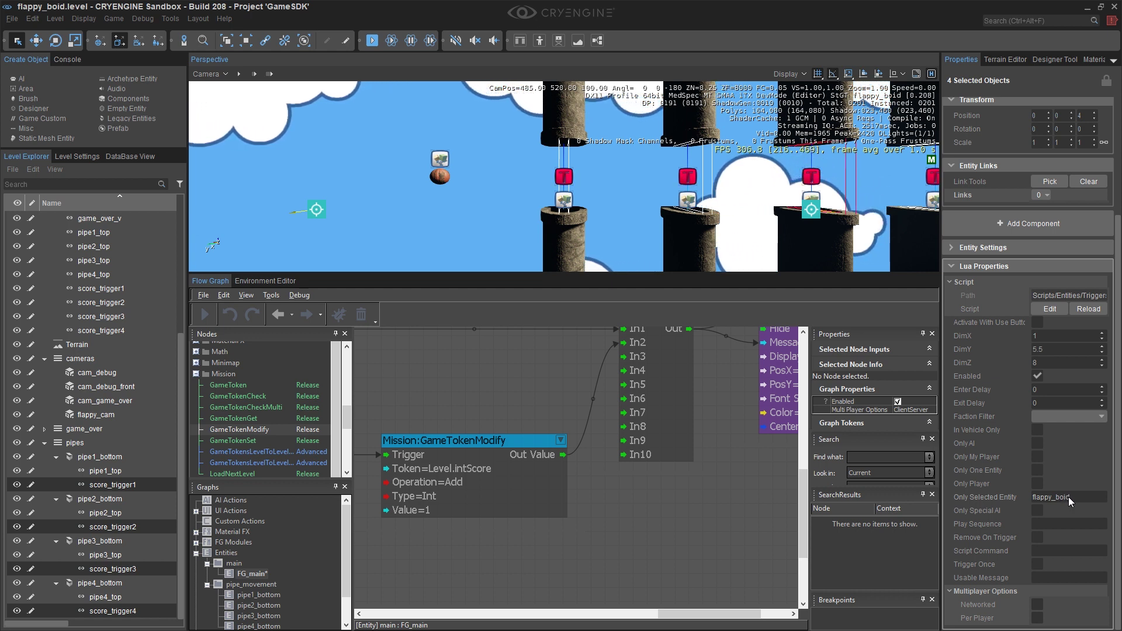
- Clear the selection and run the level in game mode to test the score trigger
click(499, 241)
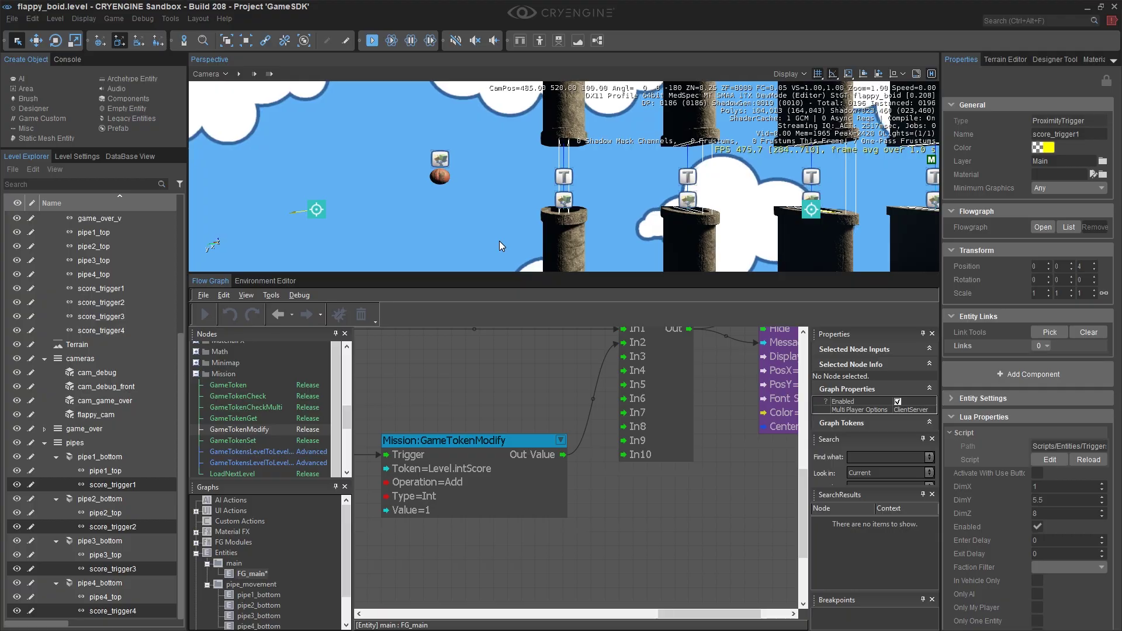
key(ctrl+g)
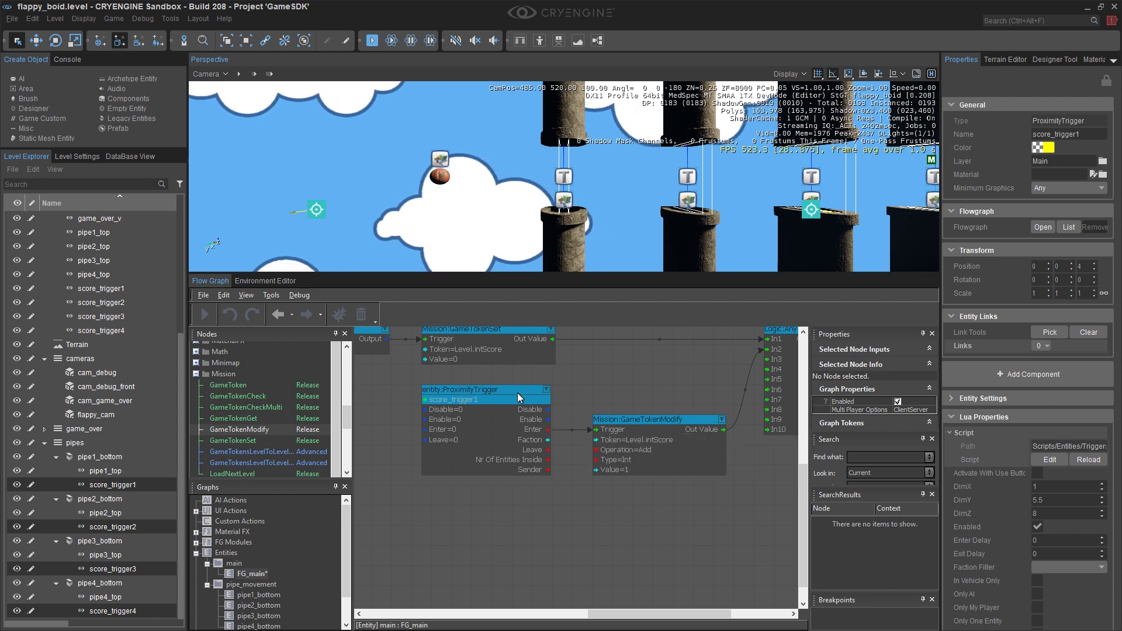
- Move the ProximityTrigger node away from GameTokenModify and insert a Logic:Any node into the link between its Enter output and GameTokenModify's Trigger
drag(517, 393, 453, 391)
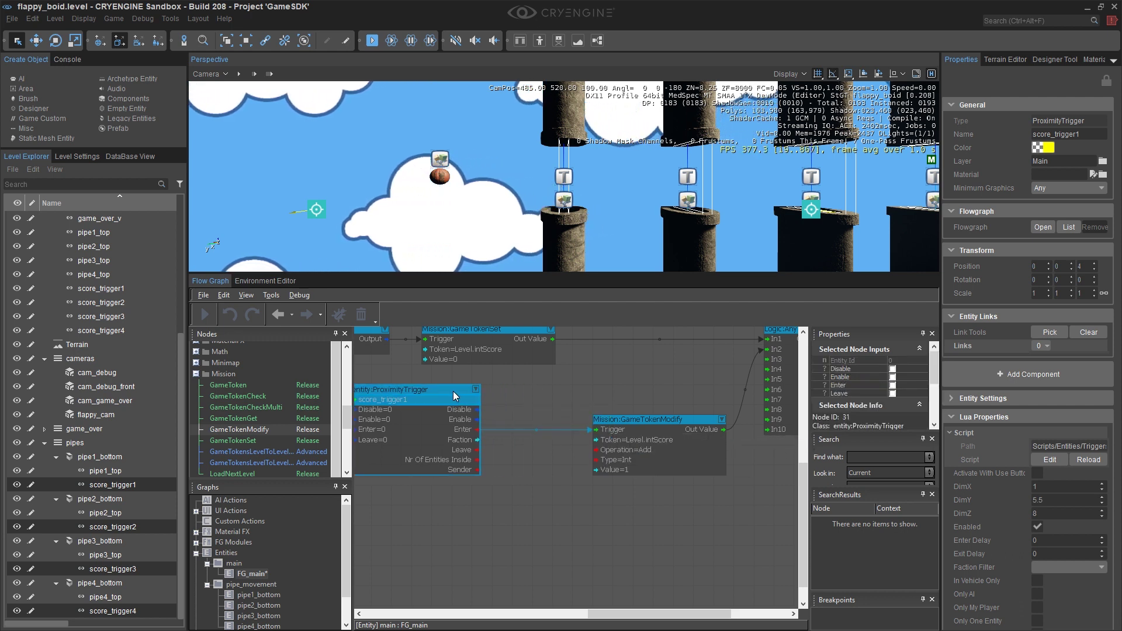
right_drag(514, 398, 601, 394)
right_click(625, 429)
scroll(626, 428, up, 10)
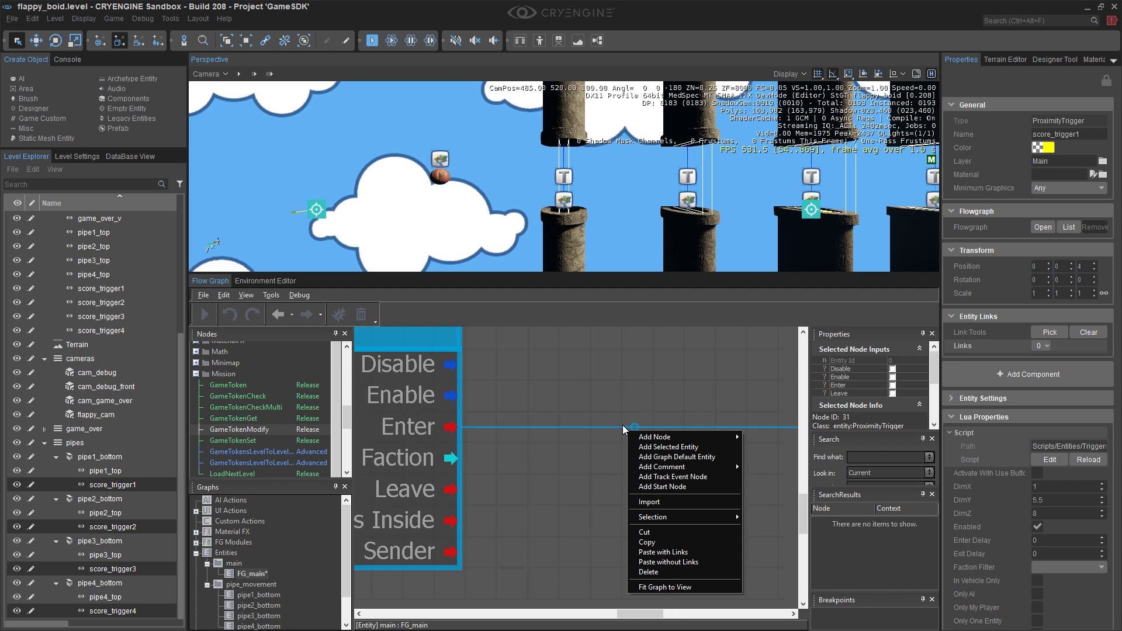
click(626, 428)
right_click(634, 428)
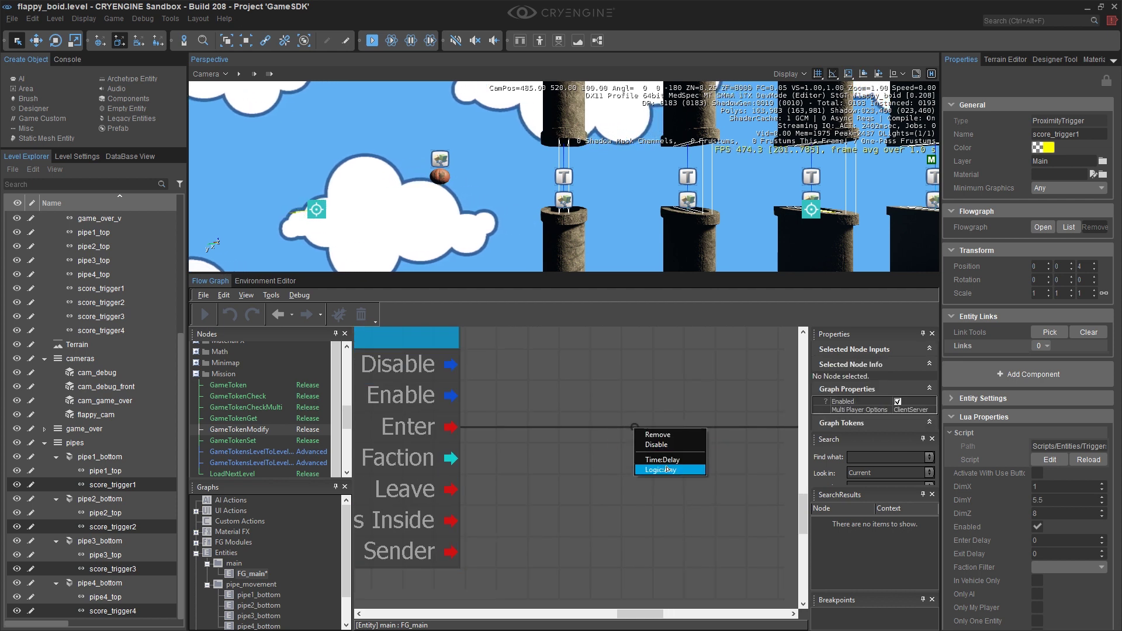
click(667, 469)
drag(626, 454, 639, 401)
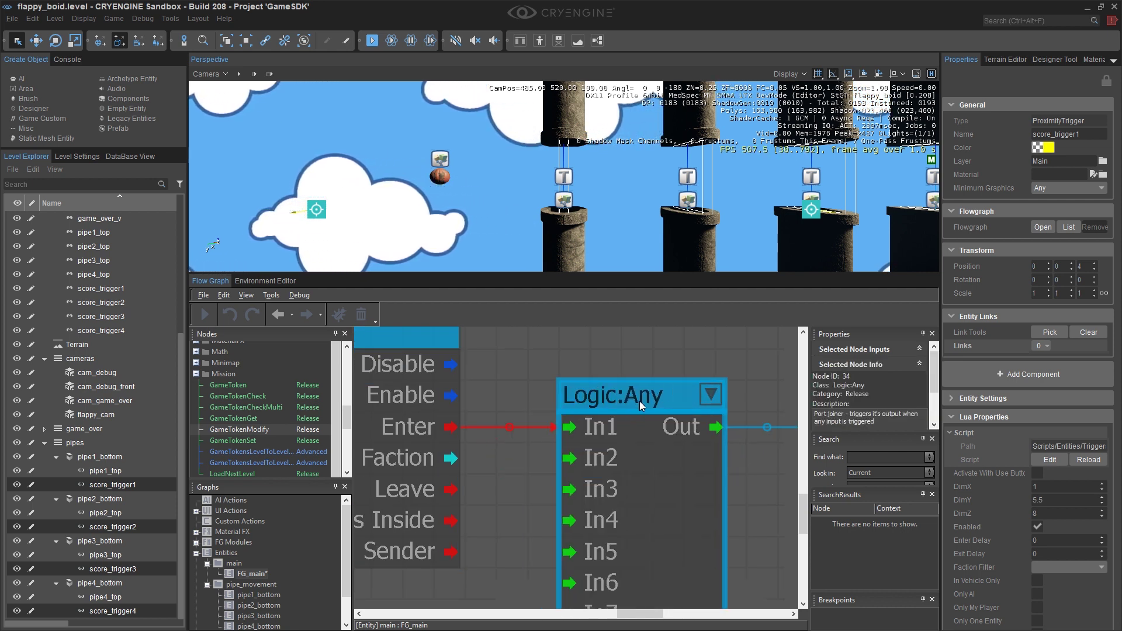
scroll(639, 401, down, 5)
click(541, 366)
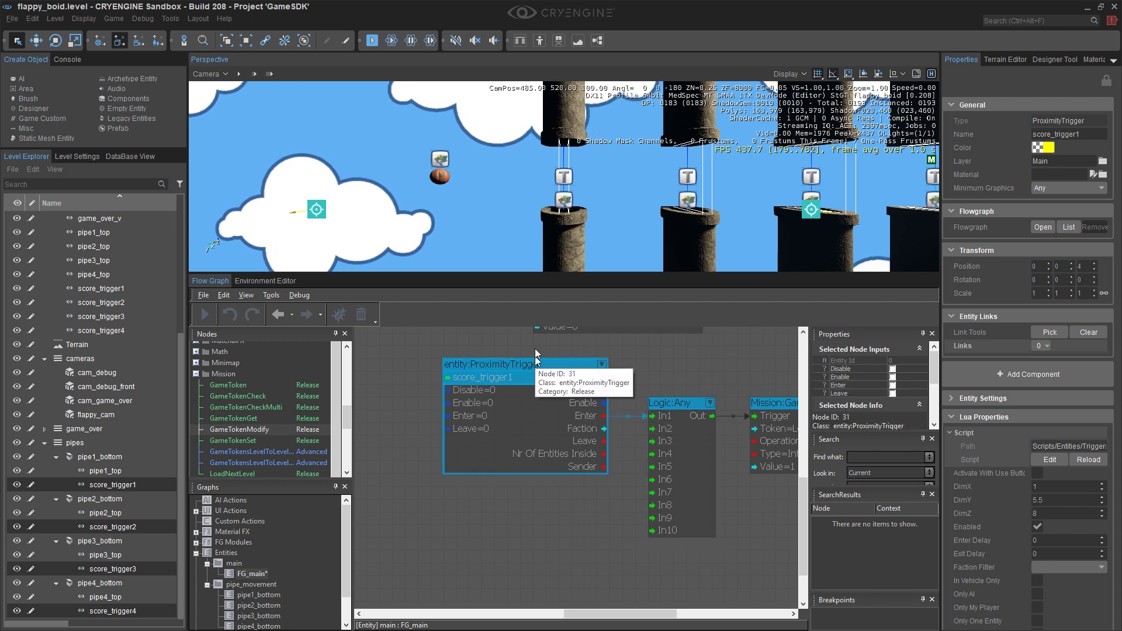
- Select score_trigger2, score_trigger3 and score_trigger4 in the level and add them as nodes to the main flow graph
click(688, 177)
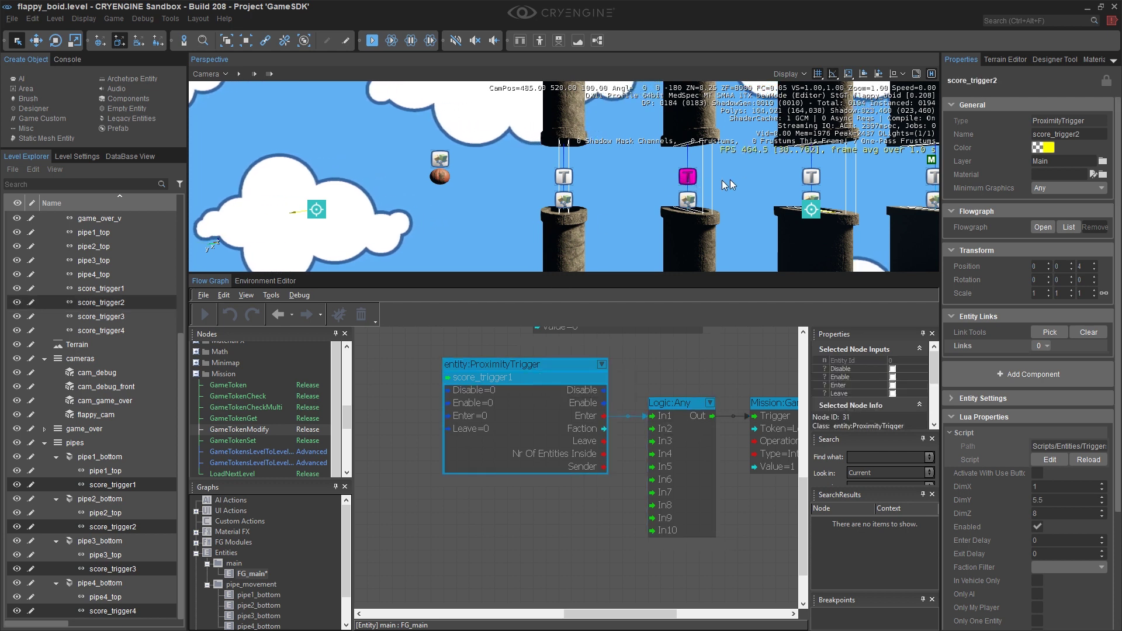
ctrl+click(812, 176)
ctrl+click(932, 178)
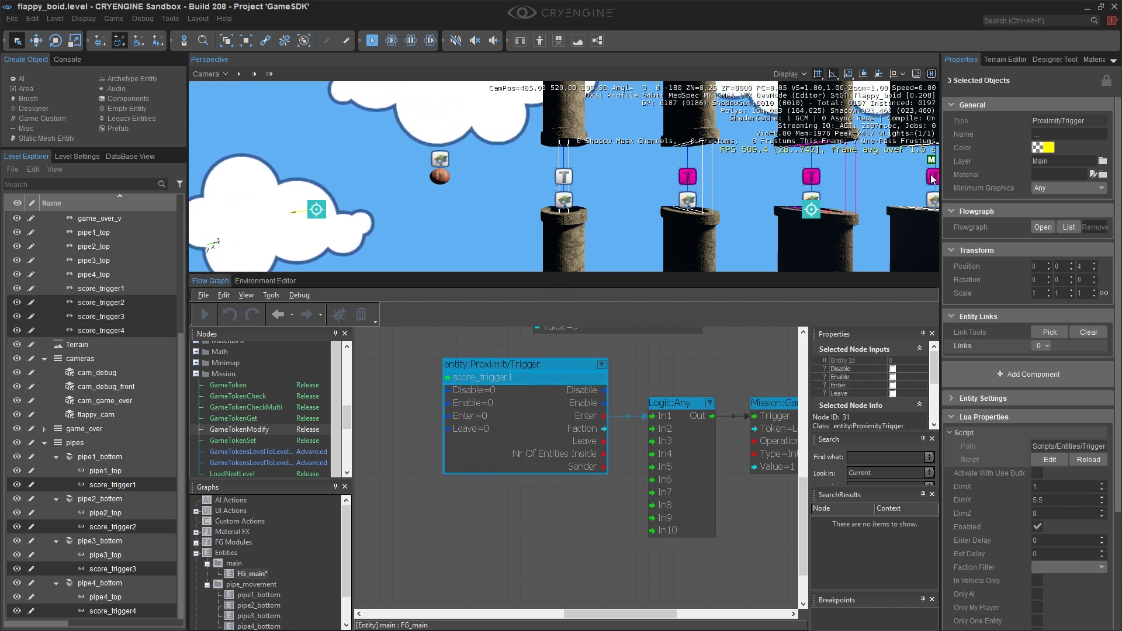
right_click(463, 542)
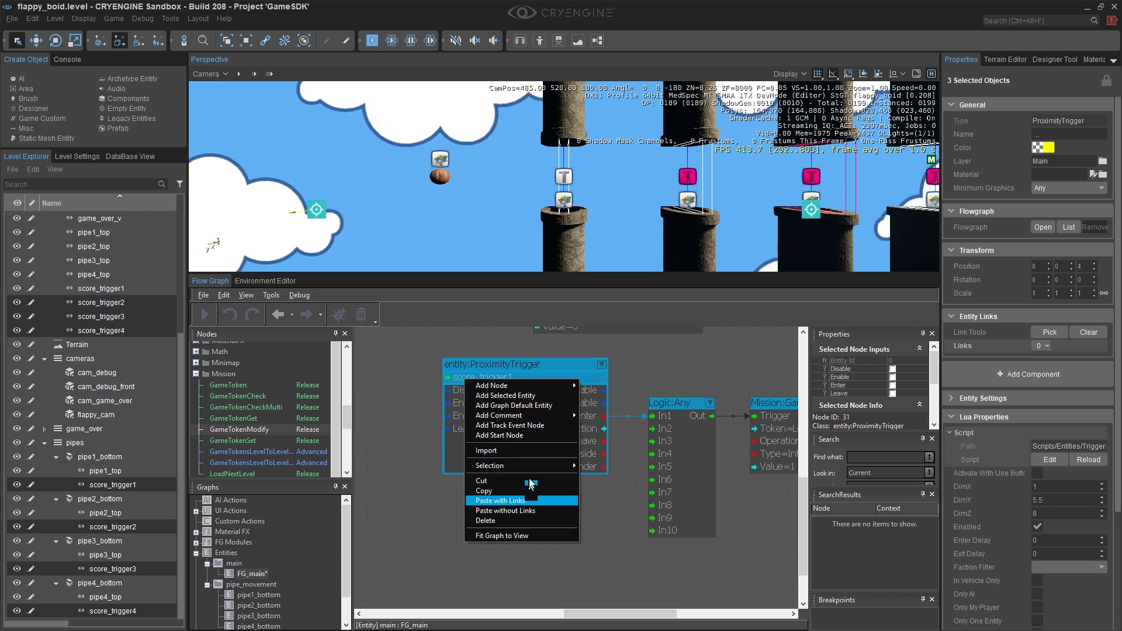
click(513, 396)
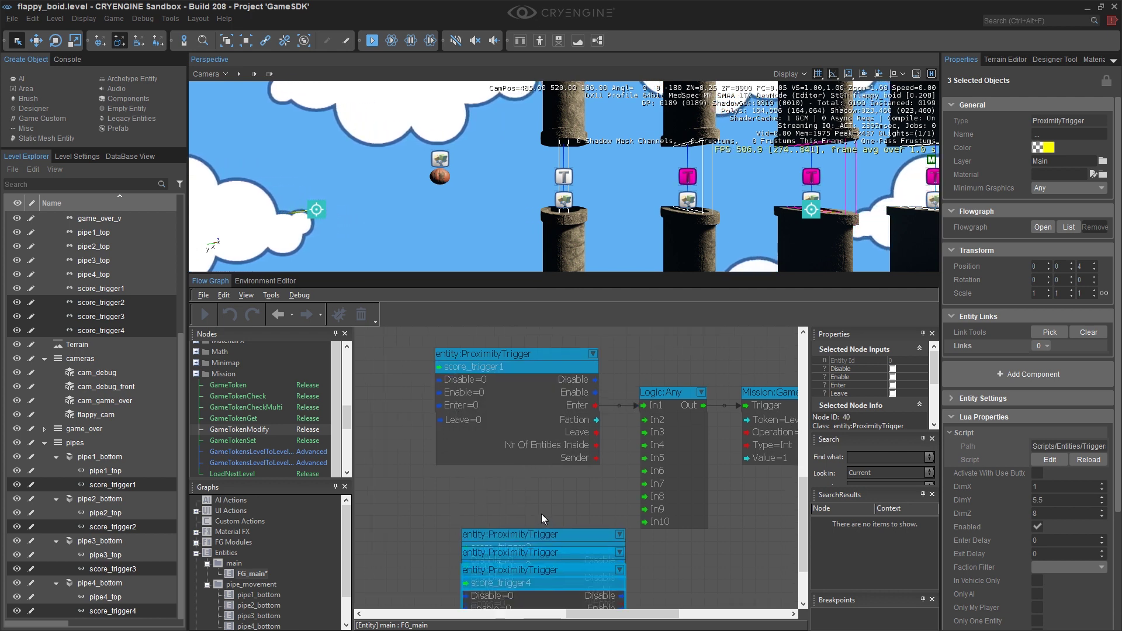
- Pull the score_trigger4 node off the overlapping trigger nodes and enlarge the flow graph area upwards
middle_drag(541, 514, 514, 461)
click(529, 465)
drag(521, 516, 509, 582)
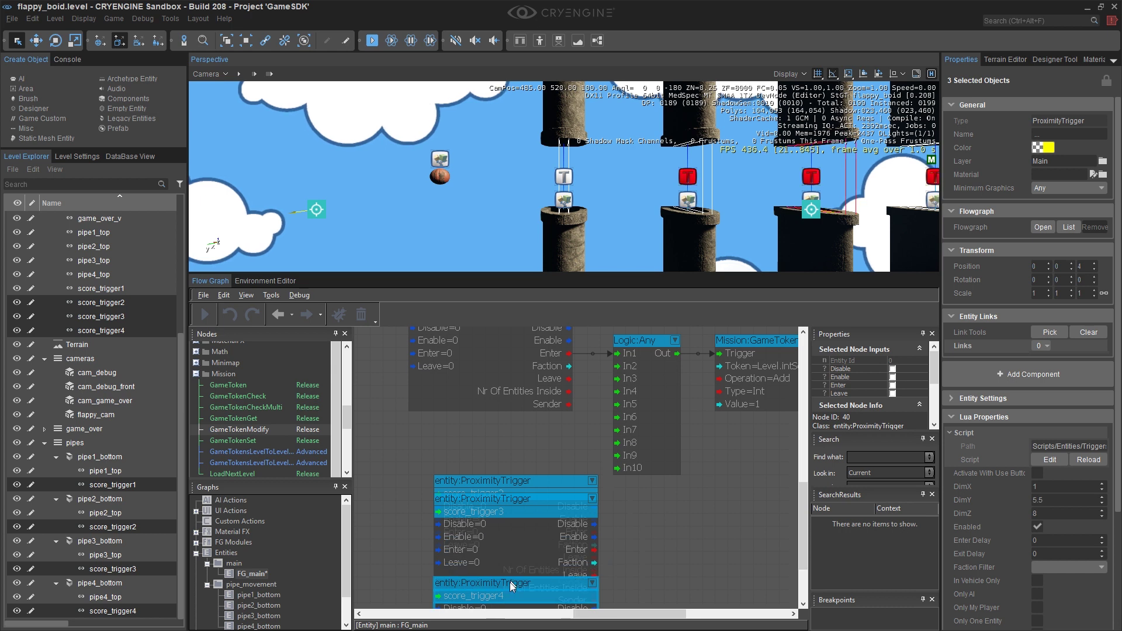
scroll(510, 513, down, 5)
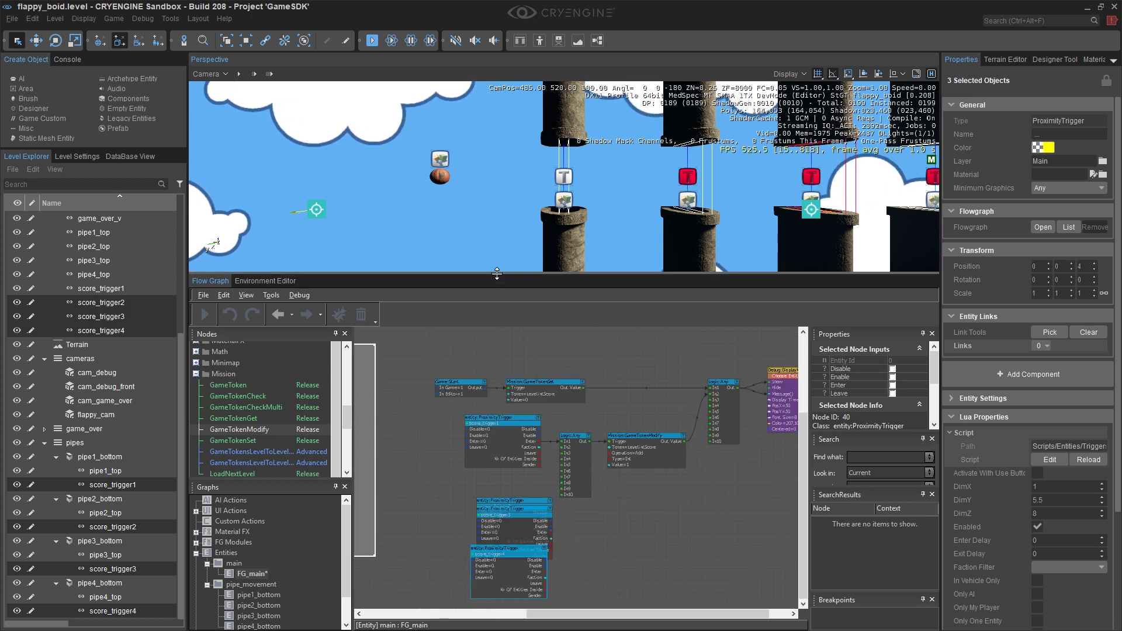
drag(497, 273, 497, 141)
scroll(518, 374, up, 2)
scroll(515, 368, up, 2)
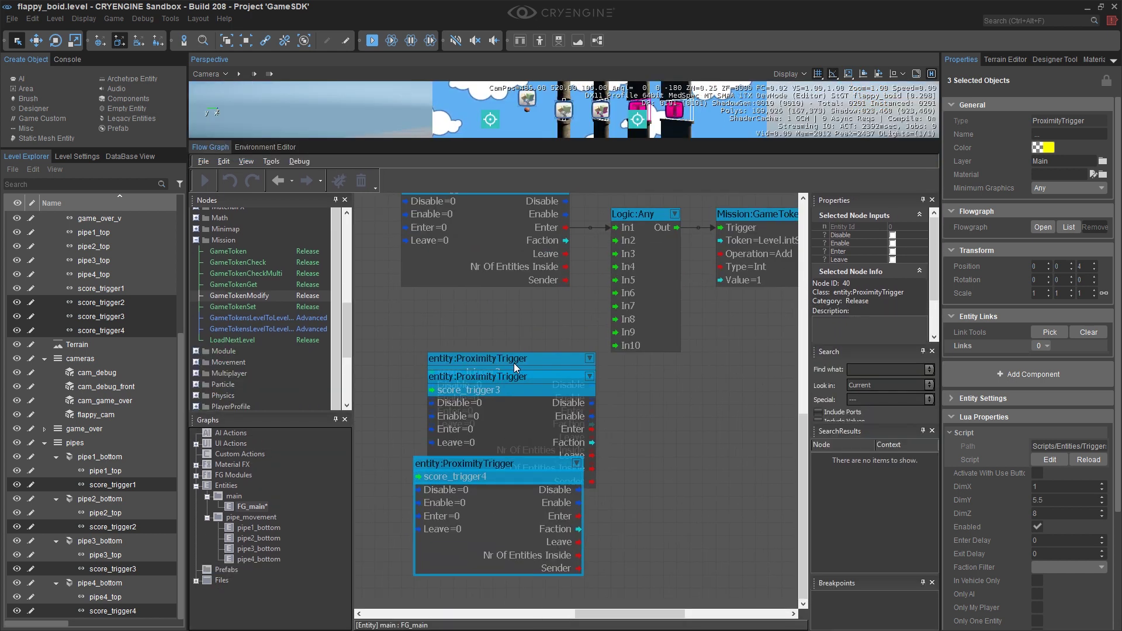
- Arrange the score_trigger2, score_trigger3 and score_trigger4 nodes in an aligned column directly beneath the score_trigger1 node
drag(513, 363, 490, 298)
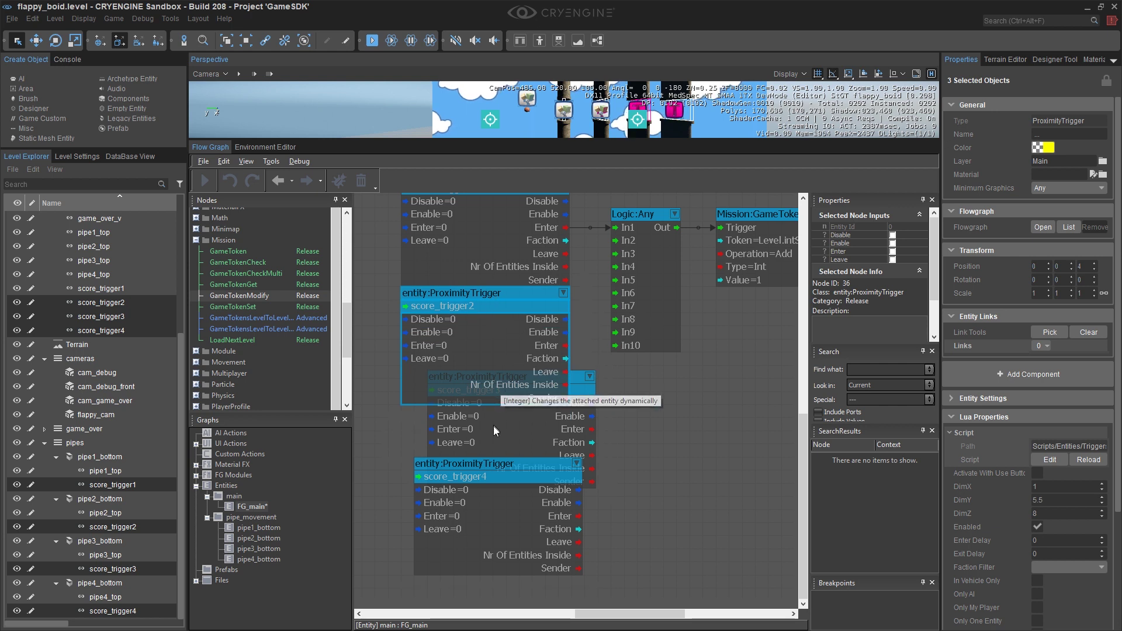
drag(487, 468, 490, 535)
drag(528, 386, 506, 411)
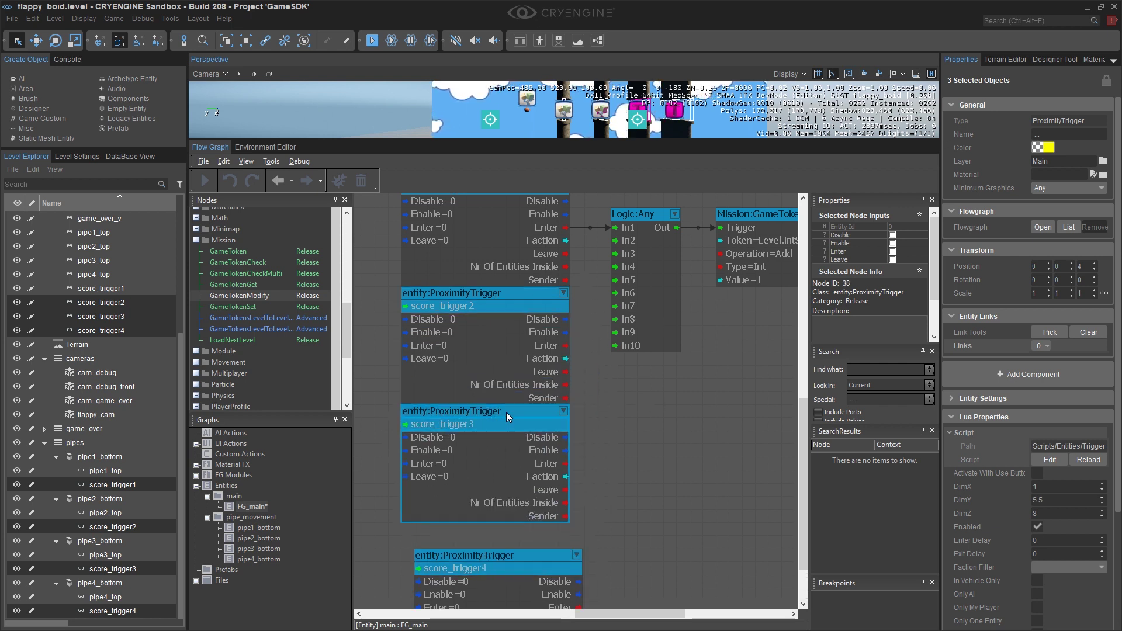
drag(490, 562, 477, 535)
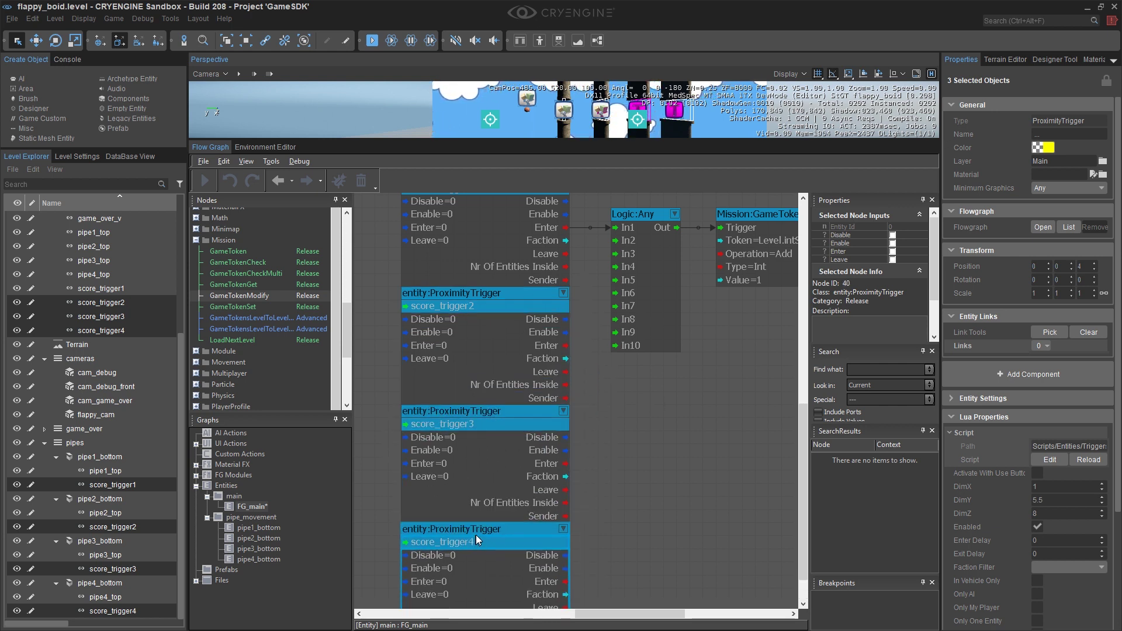
- Connect the Enter outputs of score_trigger2, score_trigger3 and score_trigger4 to separate free inputs of the Logic:Any node, starting at In2
drag(566, 345, 613, 240)
drag(565, 463, 622, 254)
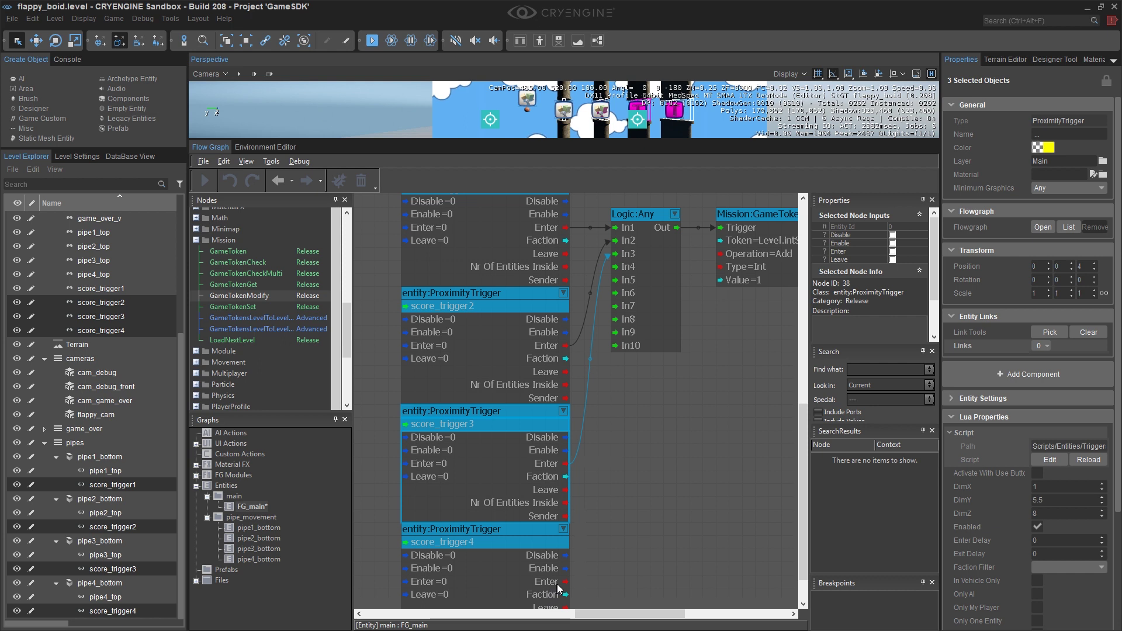
drag(565, 582, 633, 274)
scroll(657, 384, down, 5)
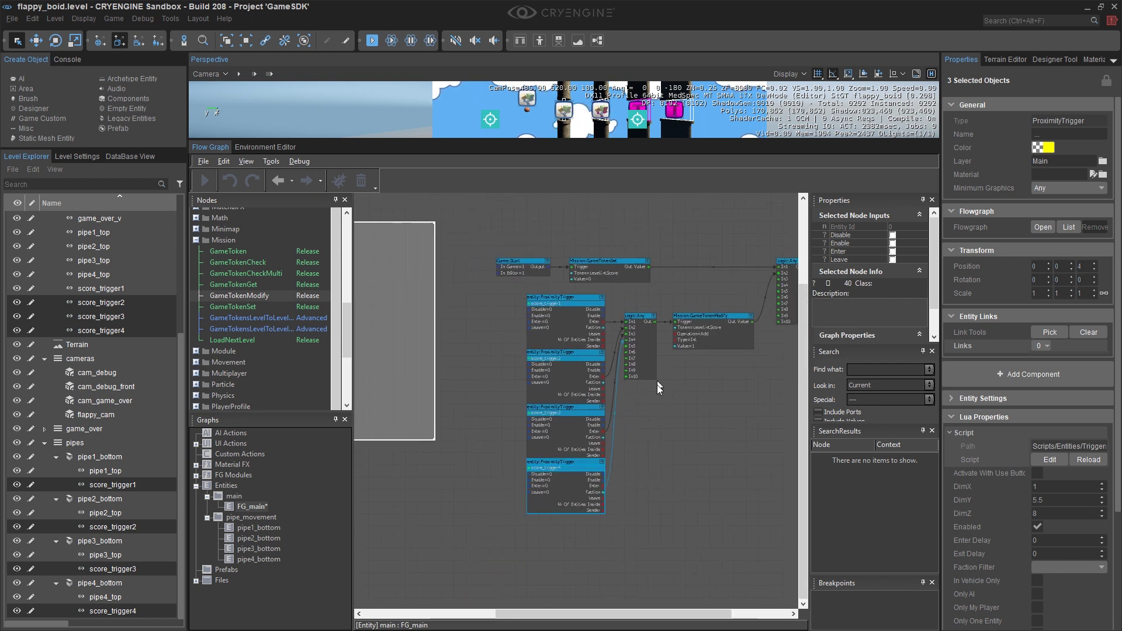
- Move the Logic:Any and Mission:GameTokenModify nodes together down beside the lower score trigger nodes
right_drag(655, 370, 591, 375)
drag(554, 336, 676, 420)
scroll(580, 346, up, 3)
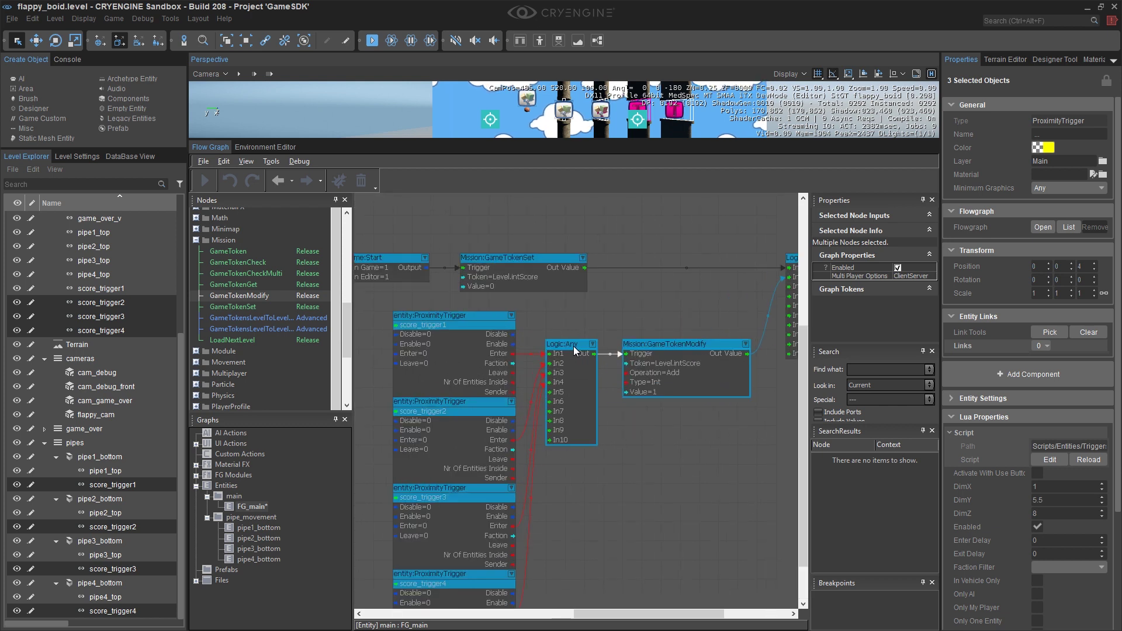
drag(573, 346, 572, 474)
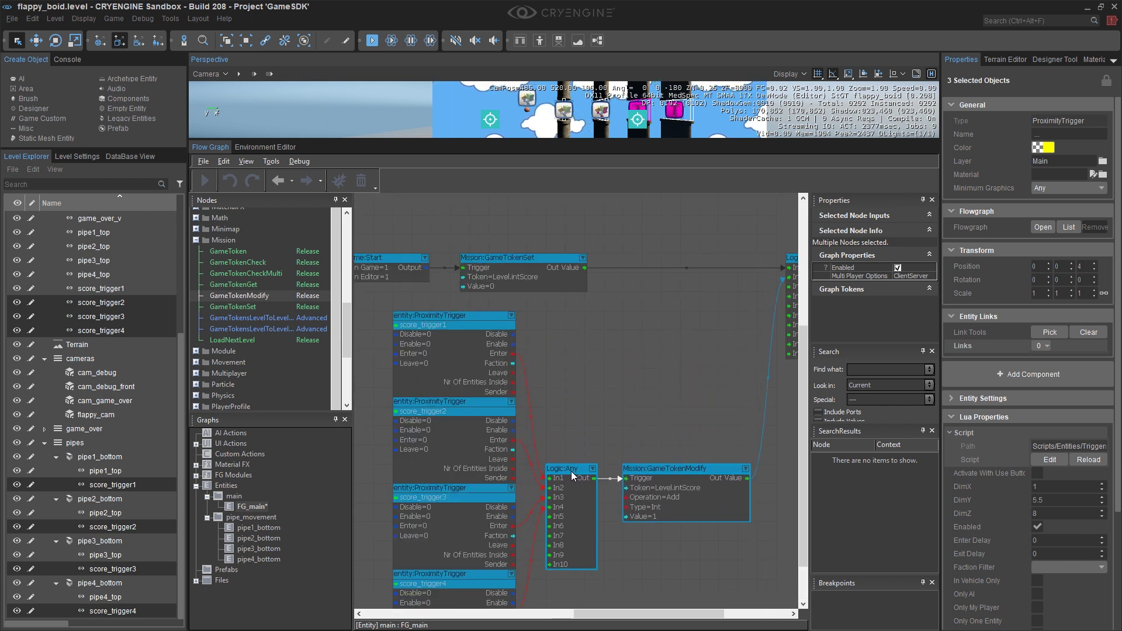
- Shift the final Logic:Any and Debug:DisplayMessage nodes slightly right and collapse the unused inputs of that Logic:Any node
right_drag(653, 410, 551, 418)
right_drag(616, 381, 477, 385)
drag(761, 240, 522, 386)
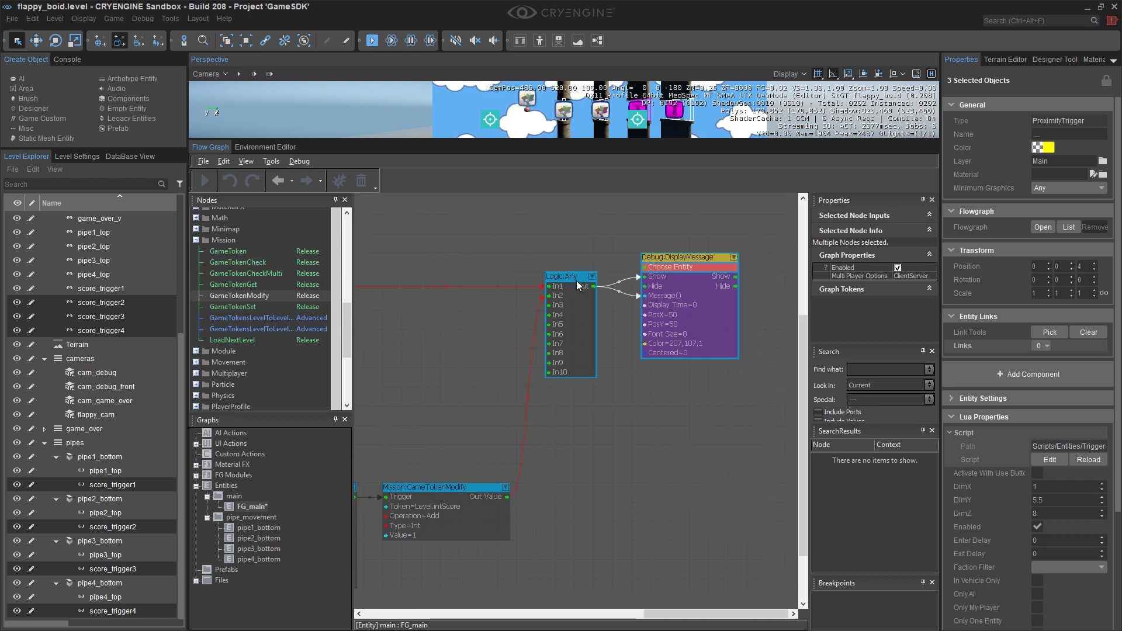
drag(572, 280, 589, 276)
click(595, 257)
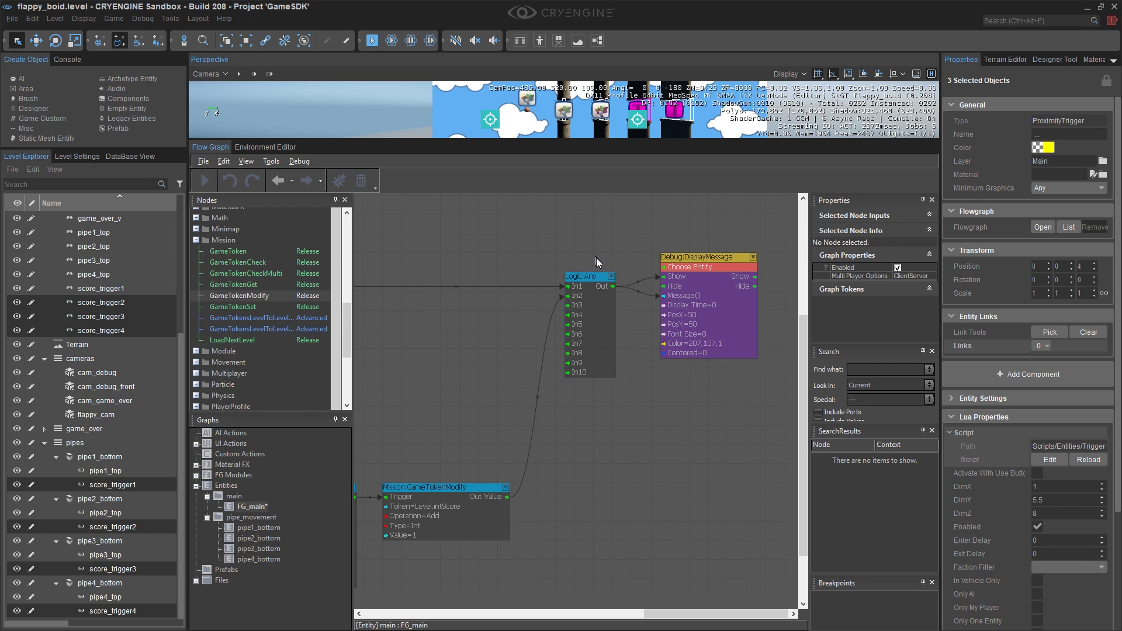
click(609, 277)
- Add a comment box named "scoring" around all the score trigger, game token, logic and display message nodes
right_drag(534, 319, 629, 317)
scroll(658, 320, down, 3)
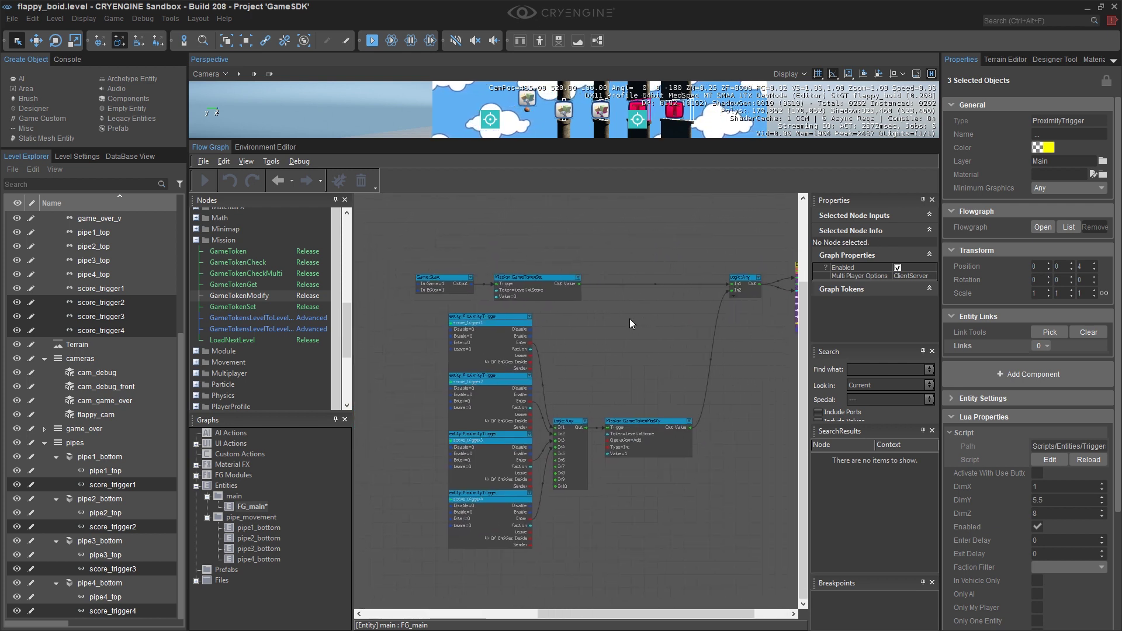
scroll(617, 306, down, 3)
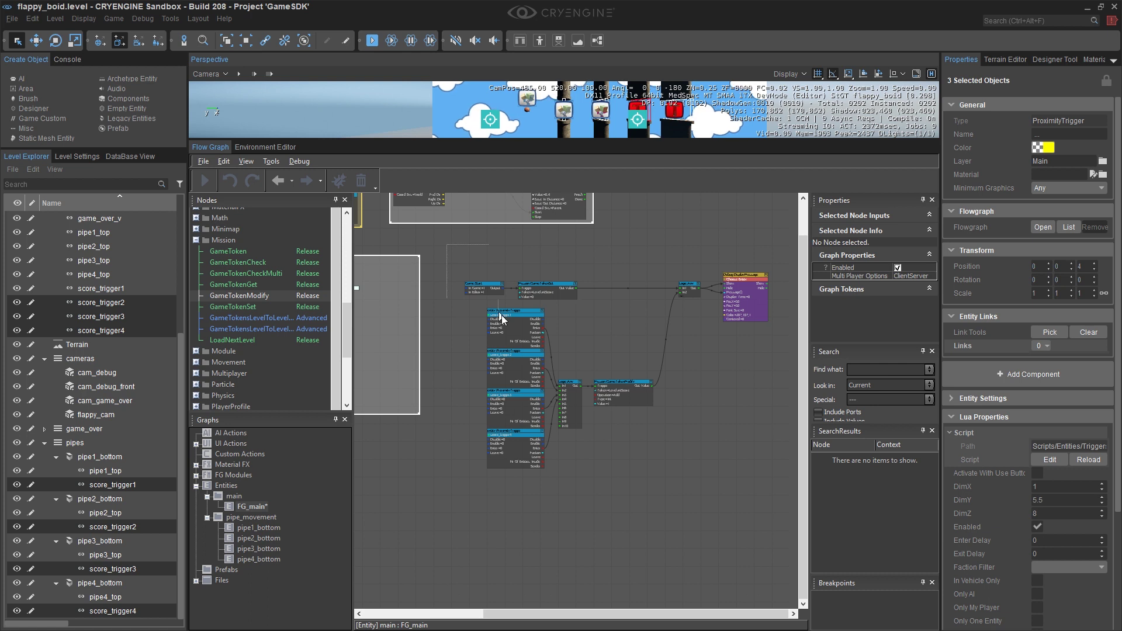
drag(501, 314, 777, 494)
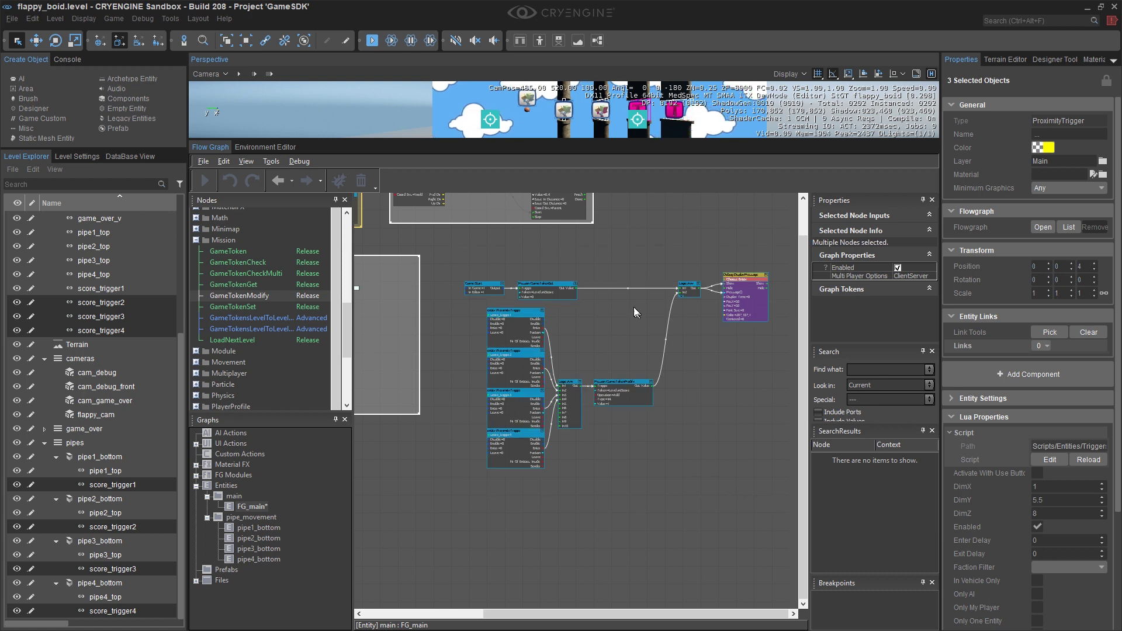
right_click(590, 264)
mouse_move(642, 301)
click(722, 311)
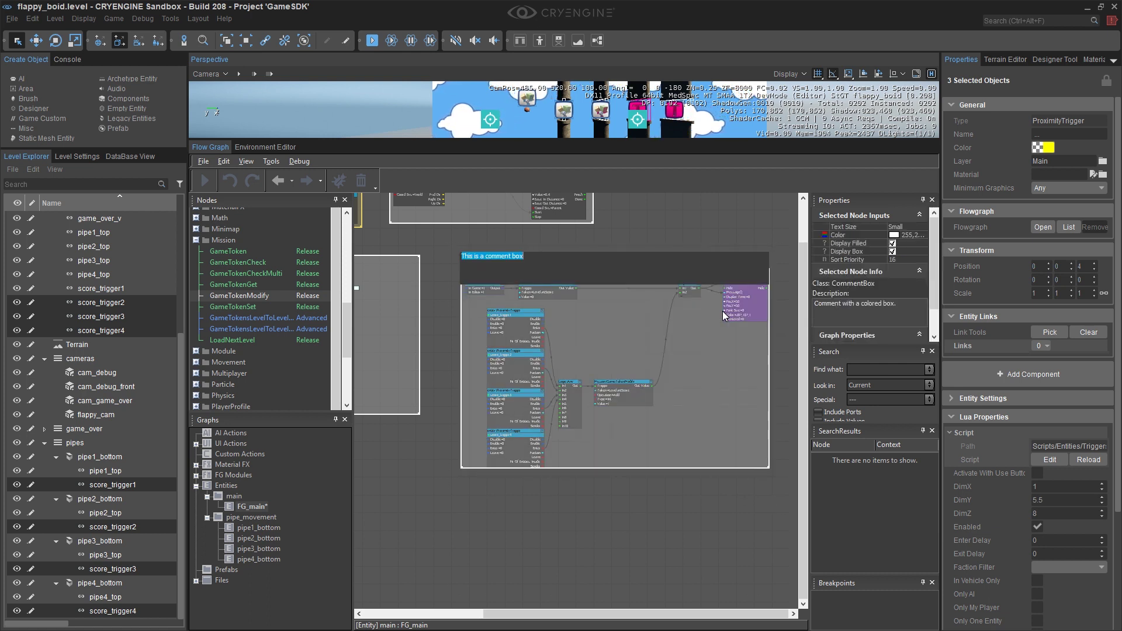
text(scoring)
key(Return)
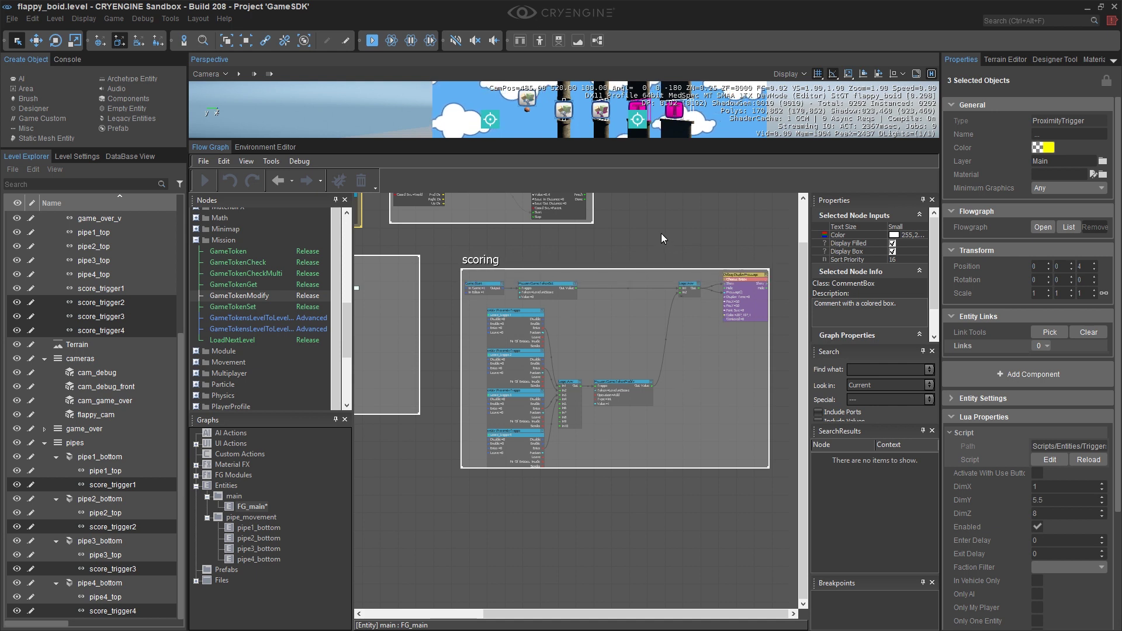
click(661, 233)
- Enlarge the scoring comment box slightly past its right and lower edges to leave a margin around the nodes
scroll(764, 476, up, 10)
middle_drag(749, 457, 660, 453)
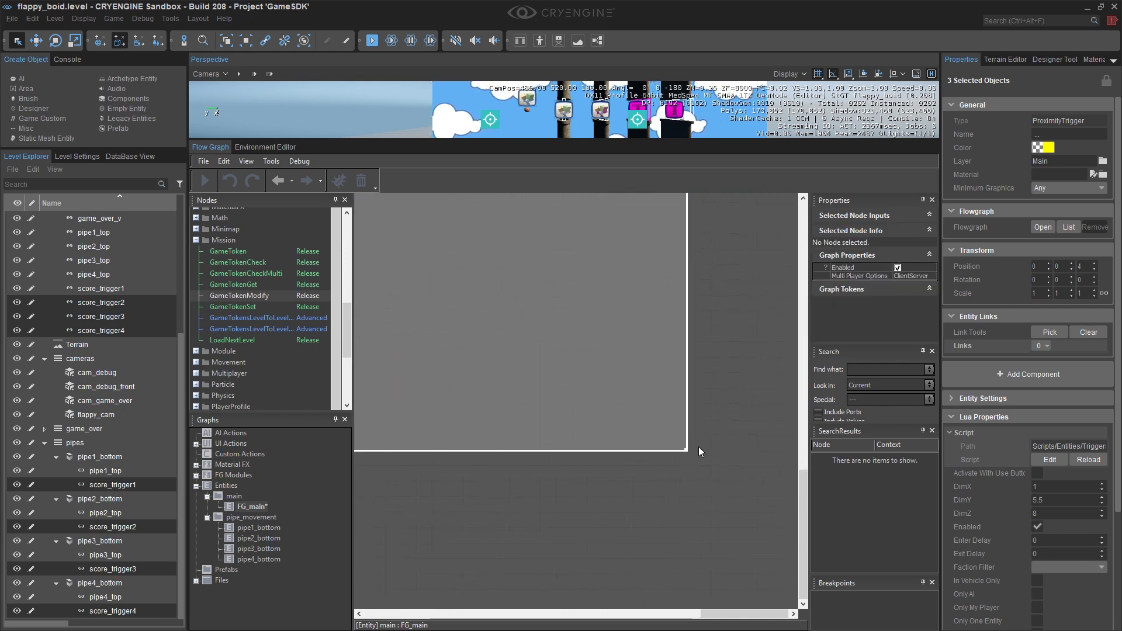
drag(689, 449, 712, 436)
scroll(668, 331, down, 6)
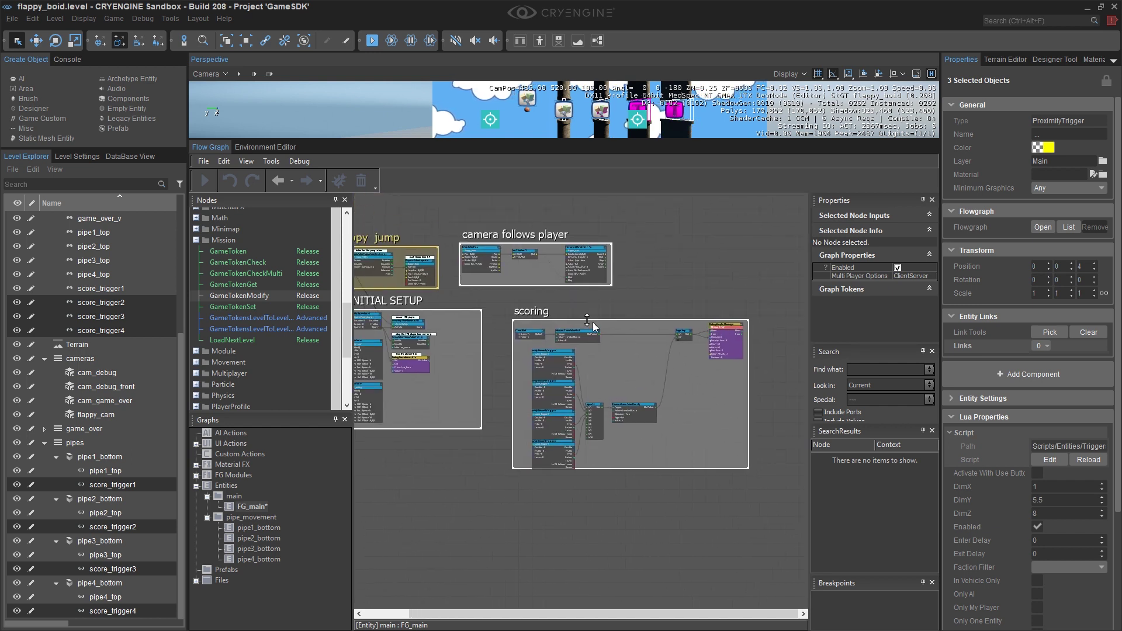
scroll(555, 307, up, 3)
scroll(625, 488, down, 3)
scroll(637, 553, up, 8)
middle_drag(624, 496, 621, 465)
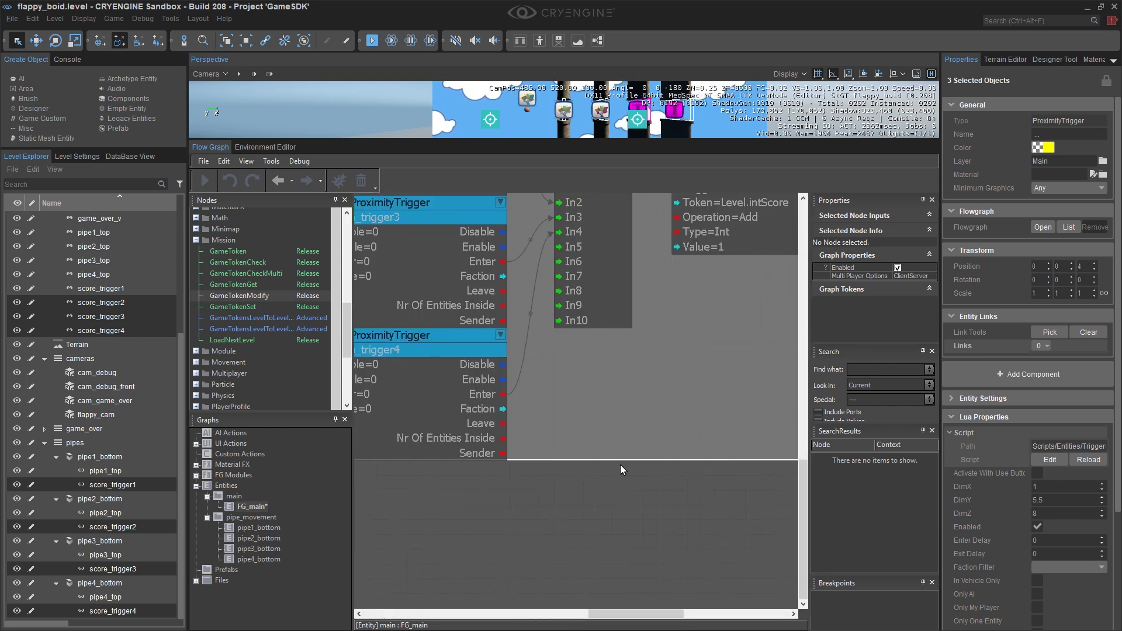
drag(621, 460, 620, 472)
scroll(520, 327, down, 4)
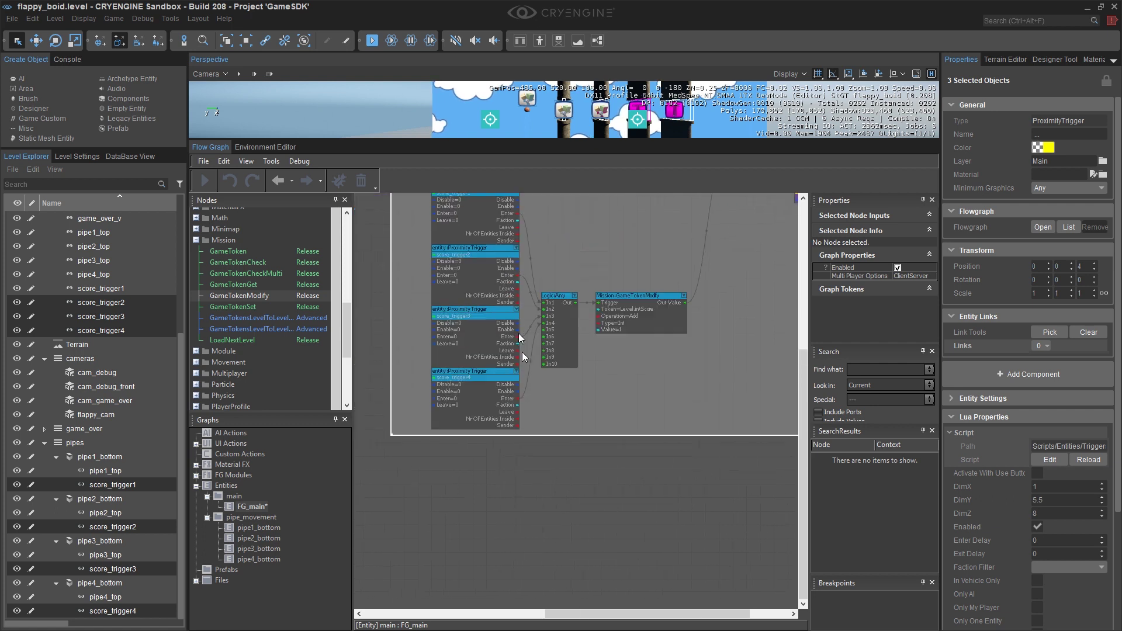
- Set the scoring comment box's color to light green 209,251,198
mouse_move(521, 351)
middle_down()
mouse_move(562, 511)
mouse_move(523, 373)
middle_up()
click(464, 305)
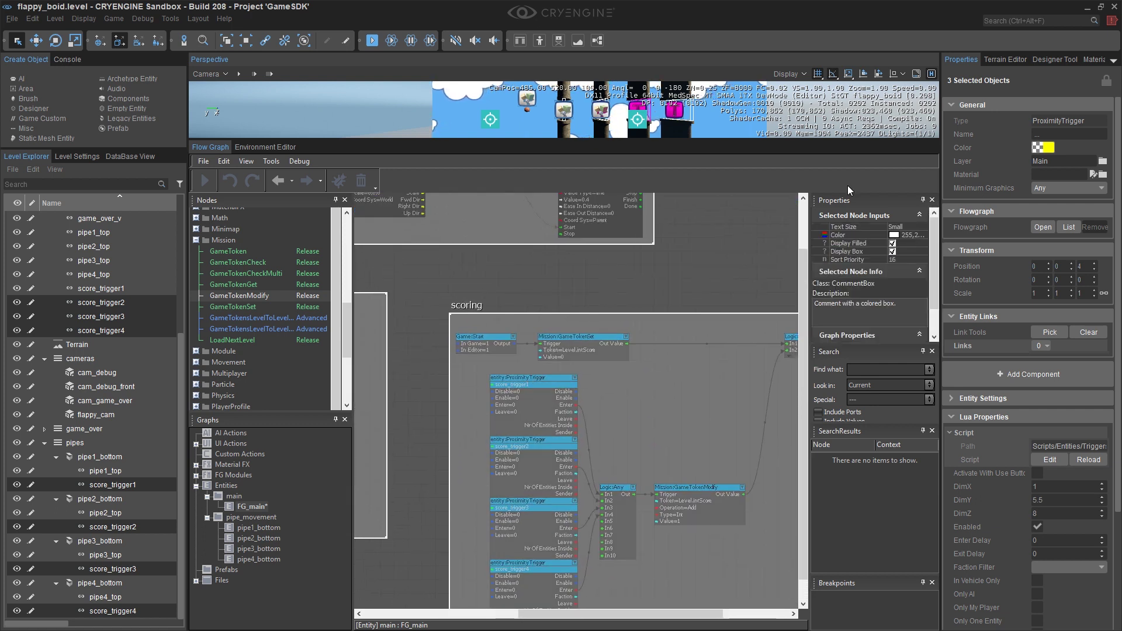
click(893, 234)
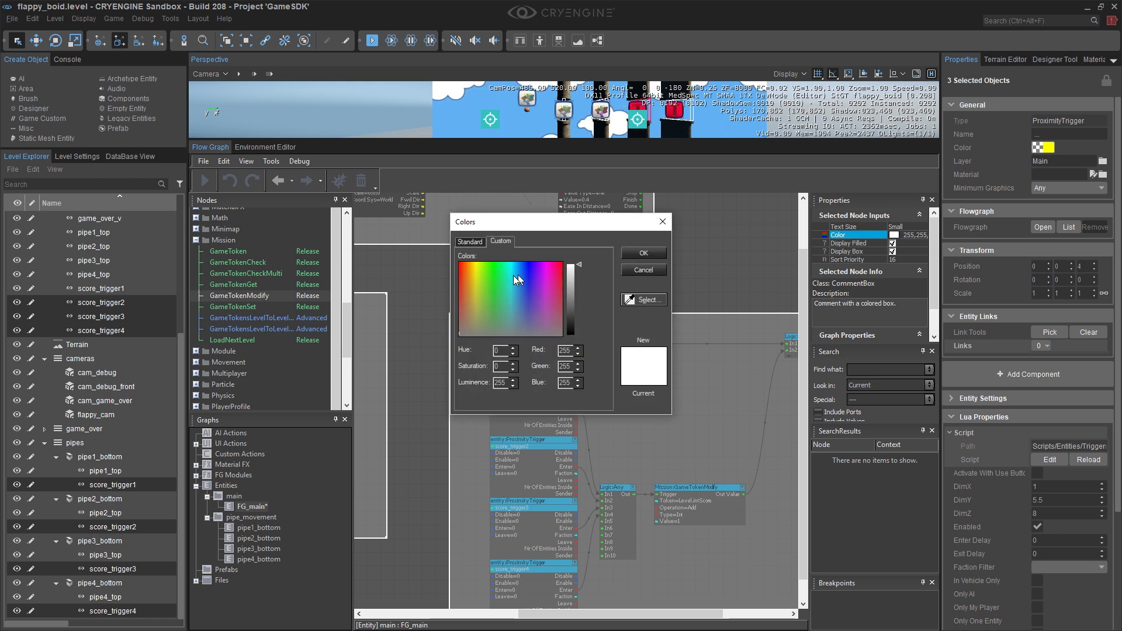
drag(487, 275, 489, 270)
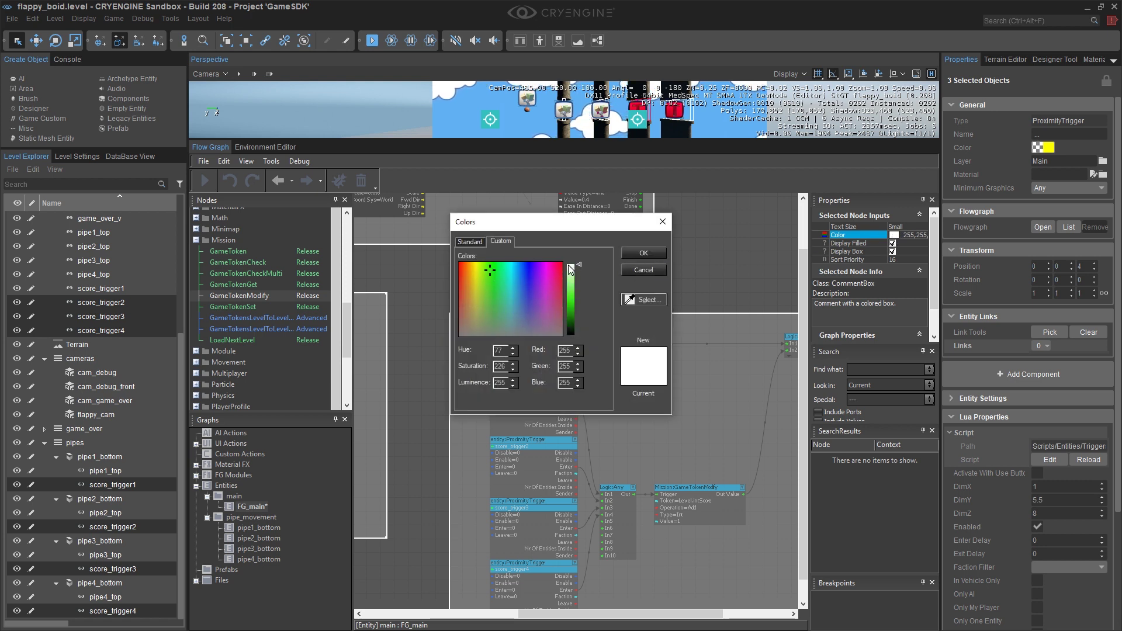
drag(579, 264, 580, 273)
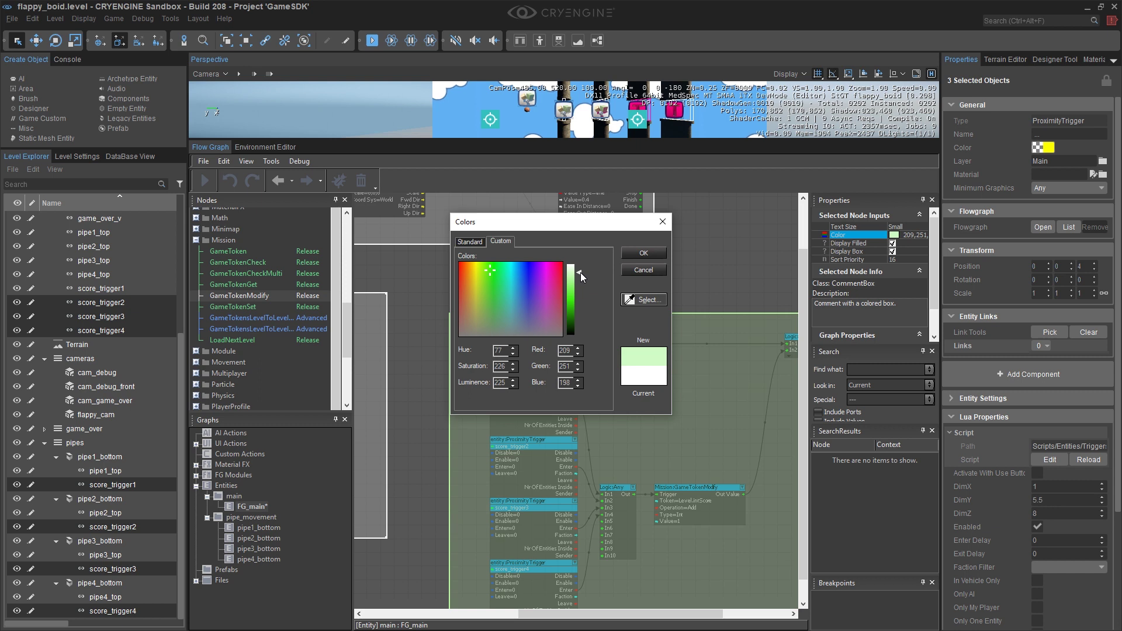
click(653, 253)
click(696, 266)
- Test the scoring setup in the full-screen game view
scroll(696, 260, down, 6)
click(440, 114)
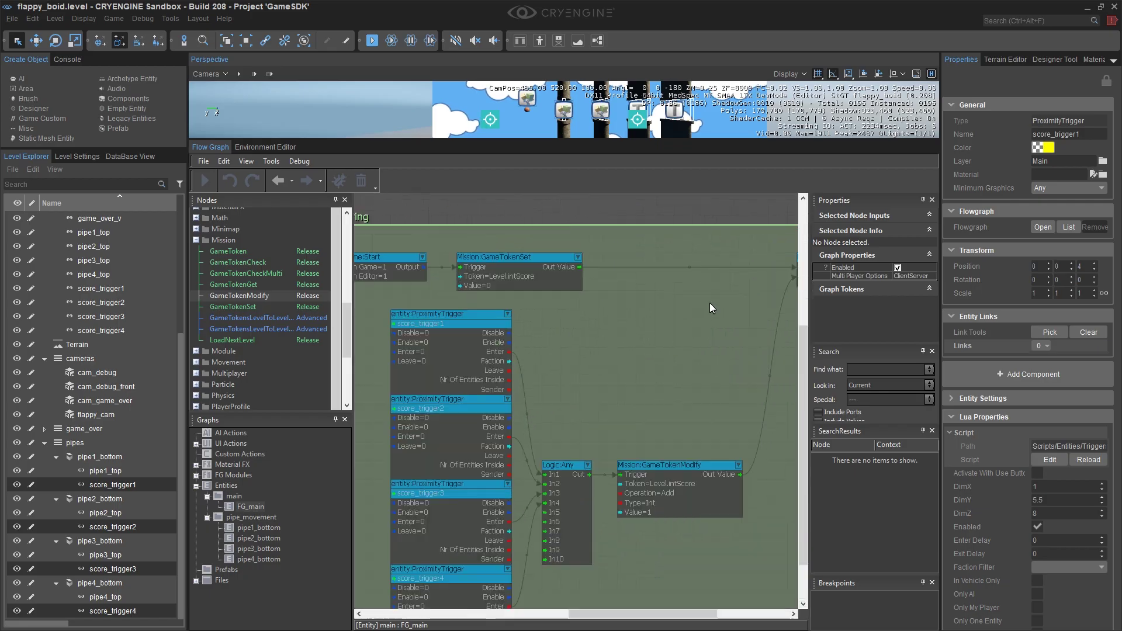
- Move the Debug:DisplayMessage node right to make room between it and the Logic:Any node
scroll(489, 284, up, 5)
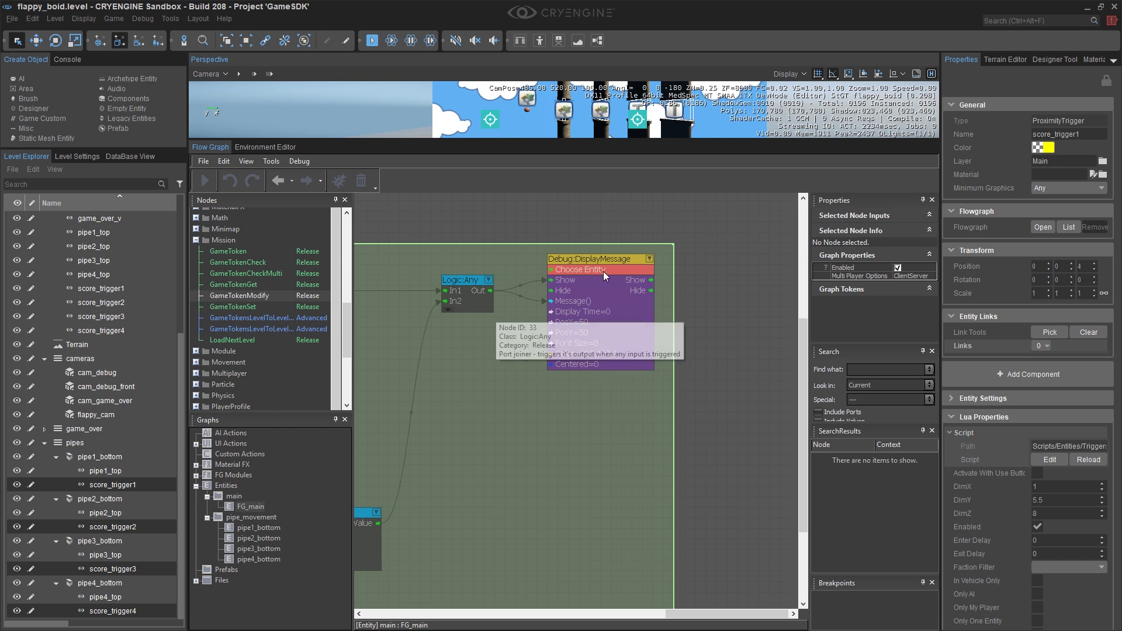
scroll(514, 296, up, 3)
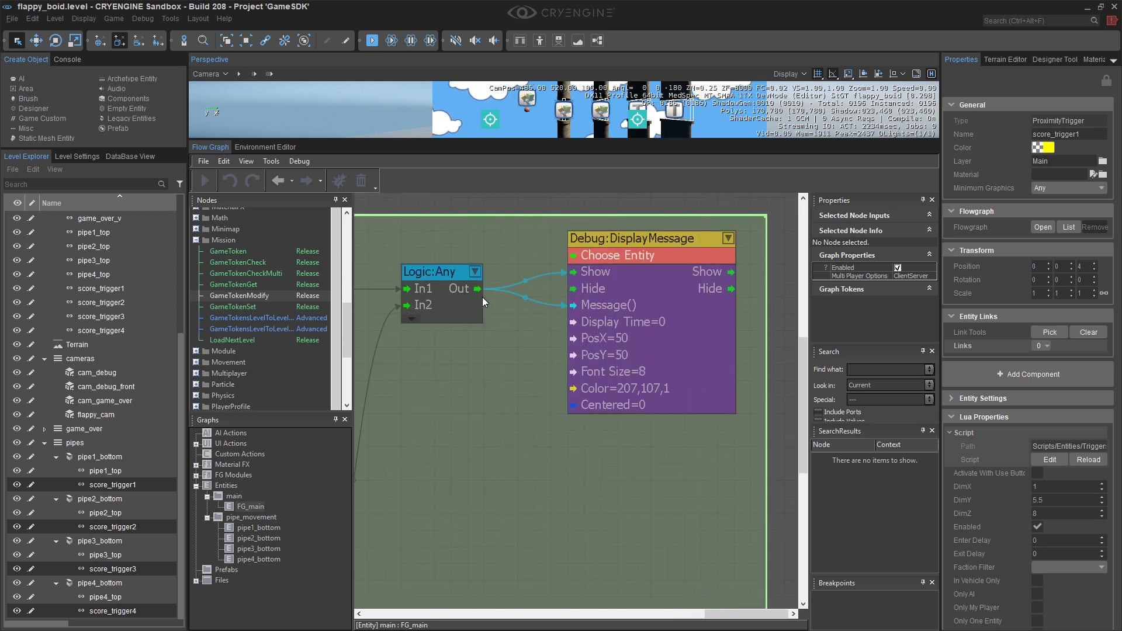
scroll(486, 290, down, 2)
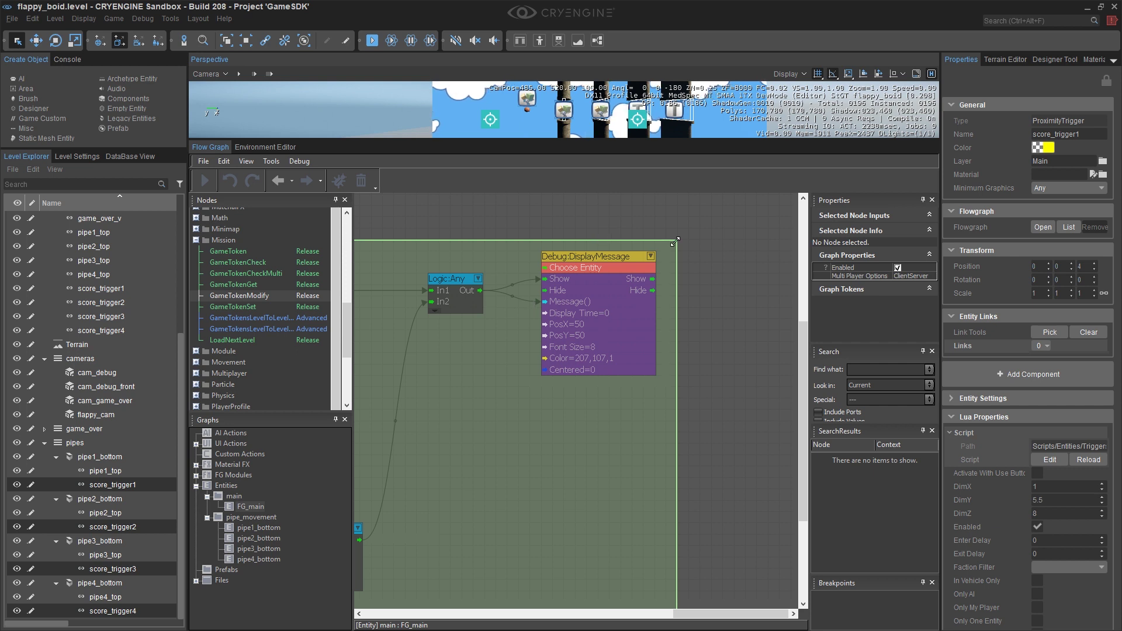
scroll(666, 266, down, 3)
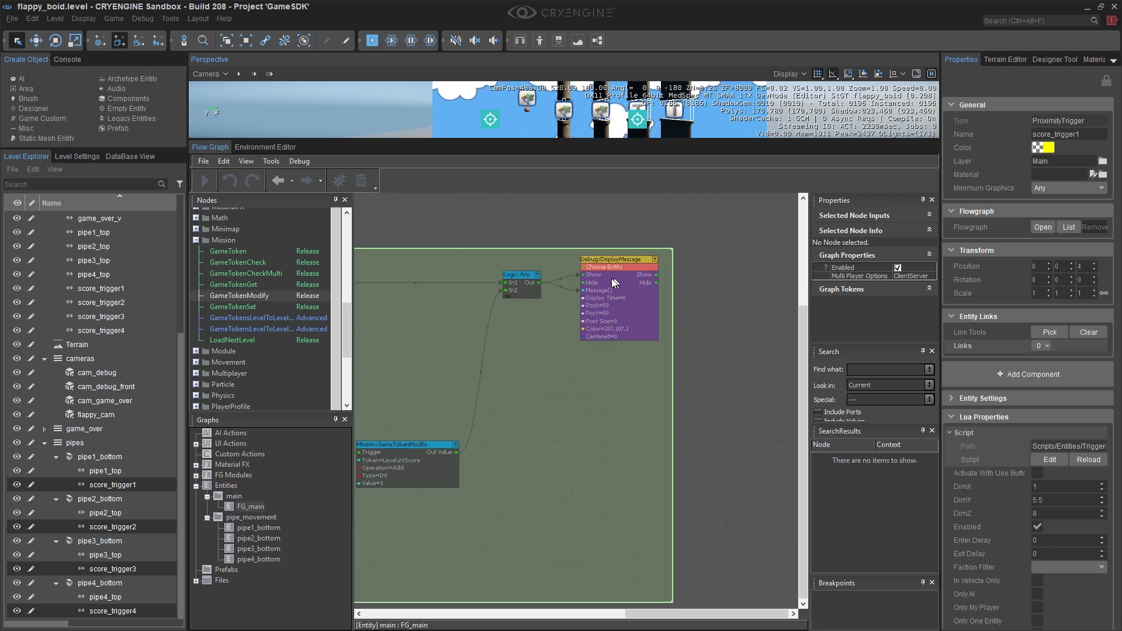
drag(529, 320, 546, 320)
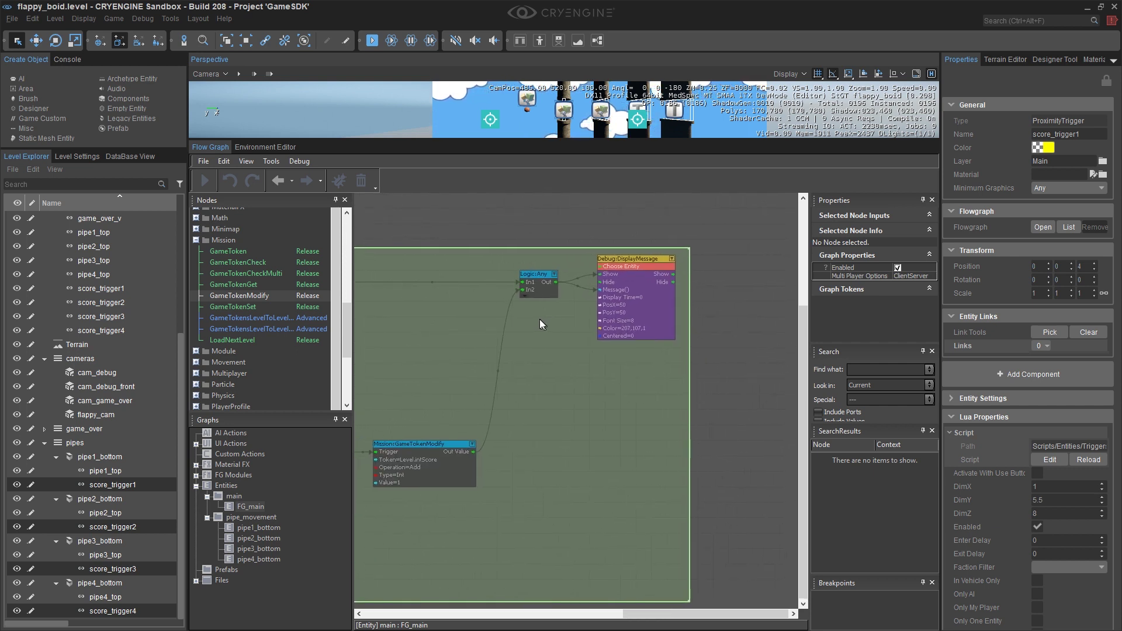
scroll(531, 324, up, 3)
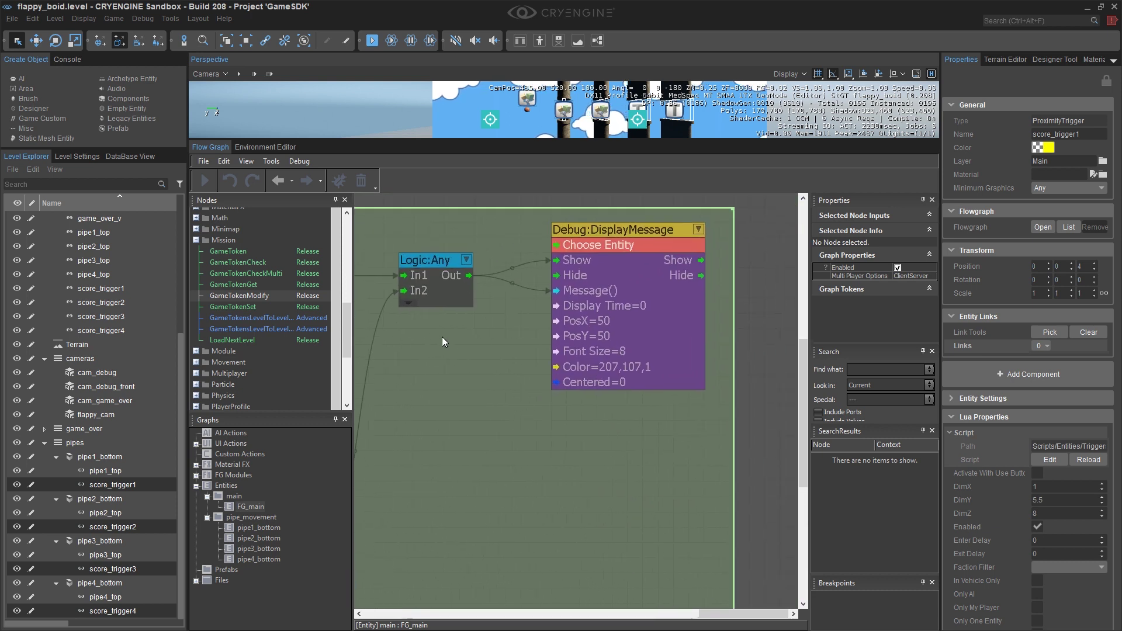
drag(499, 325, 545, 323)
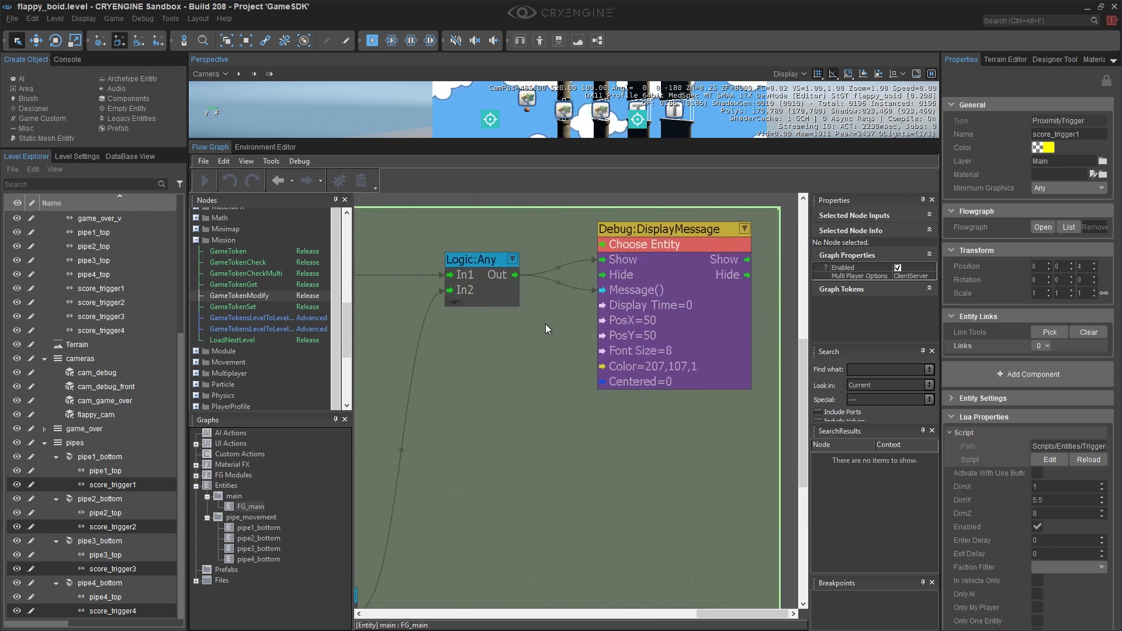
click(674, 254)
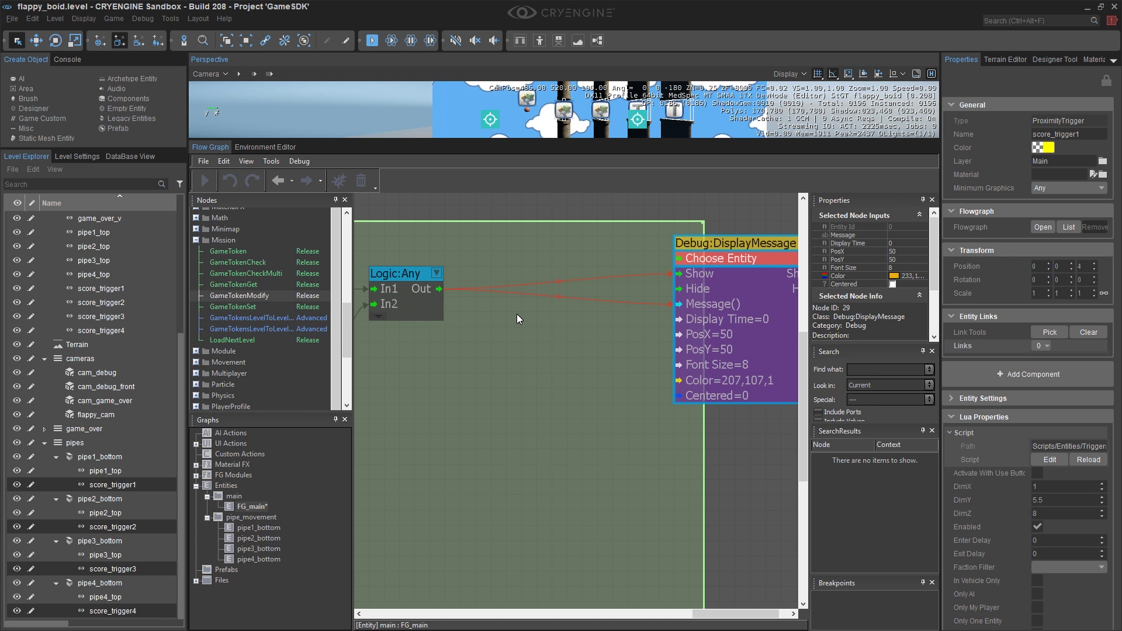
- Add a String:Concat node between Logic:Any and Debug:DisplayMessage and set its String1 to "Score:"
click(197, 240)
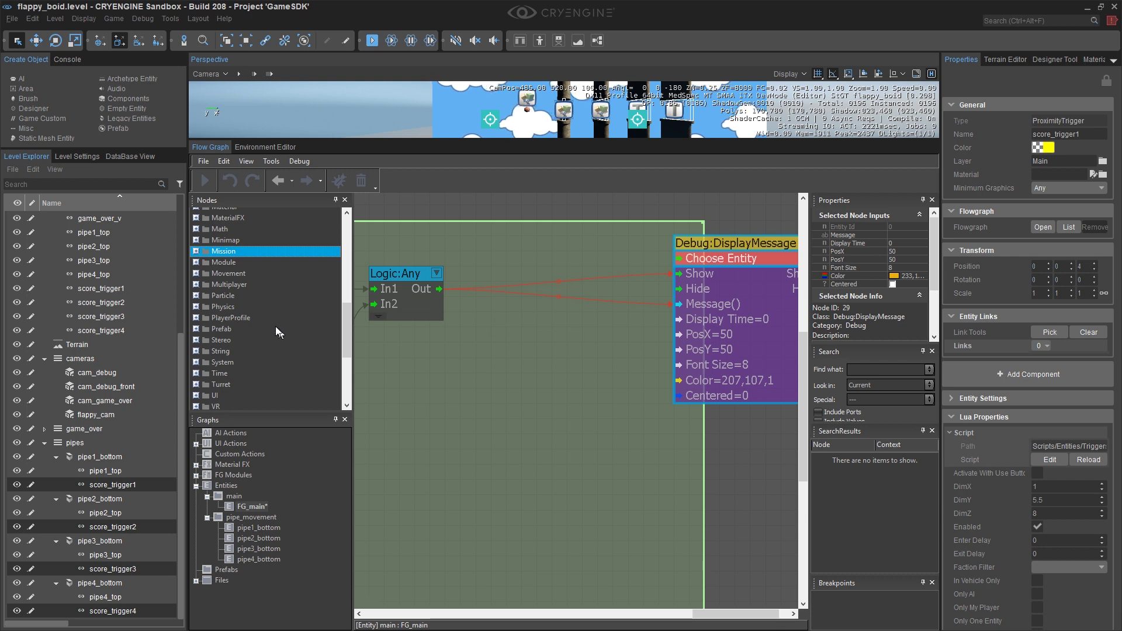
scroll(231, 292, down, 2)
click(196, 305)
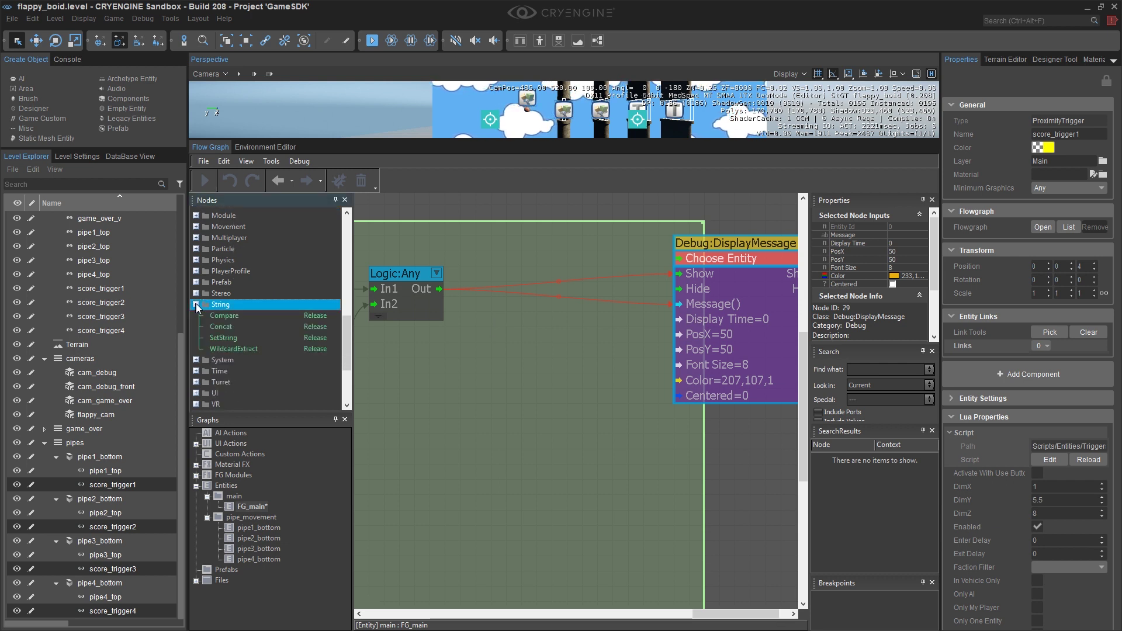
drag(230, 326, 478, 321)
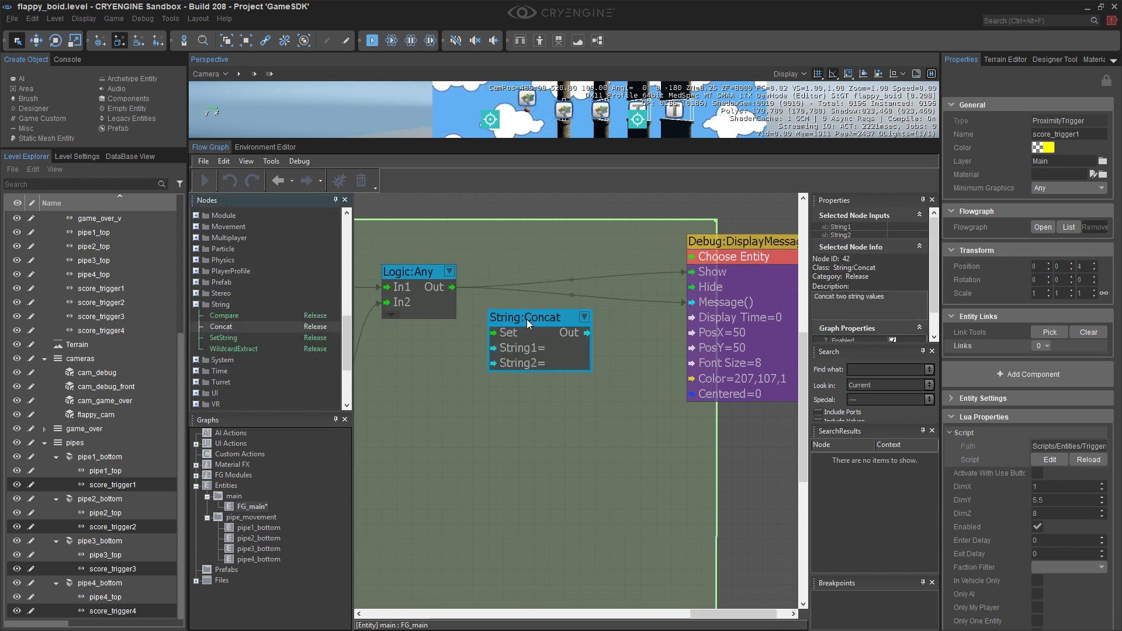
double_click(531, 347)
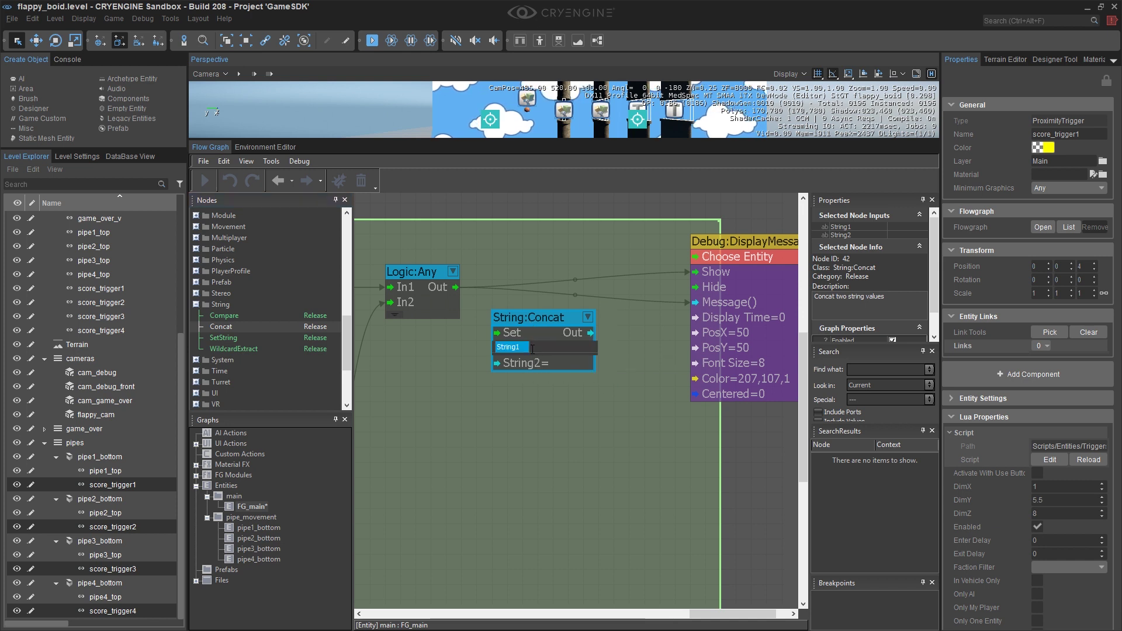
text(Score)
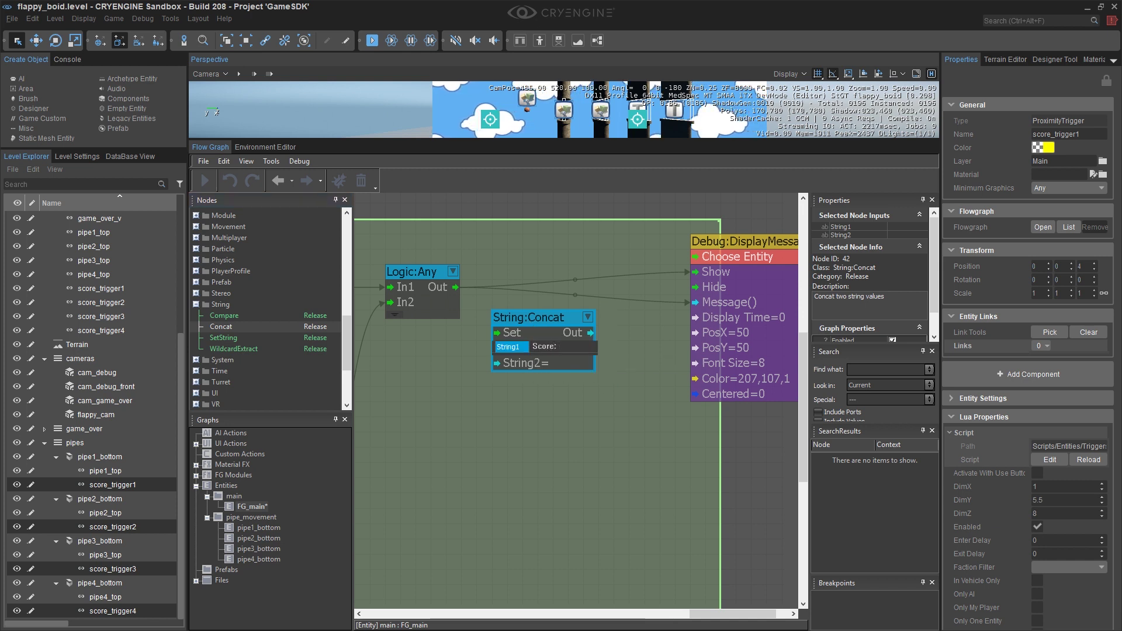
text(:)
key(Return)
- Connect Logic:Any's Out to String:Concat's String2 and Set inputs, and Concat's Out to the Message input of Debug:DisplayMessage
drag(455, 287, 521, 359)
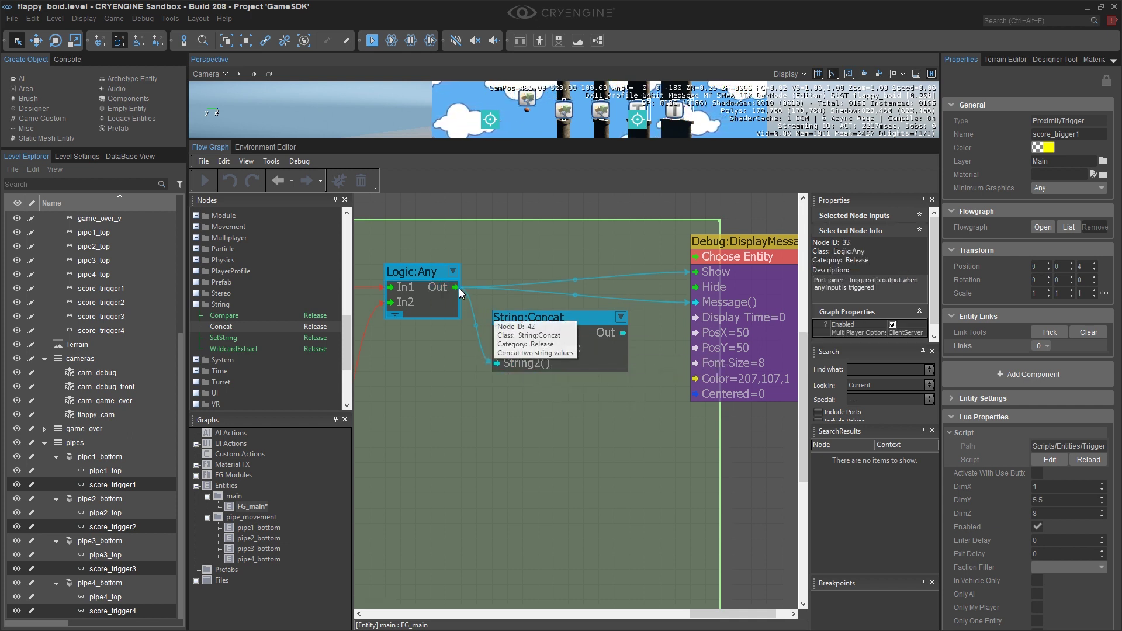
drag(458, 289, 496, 333)
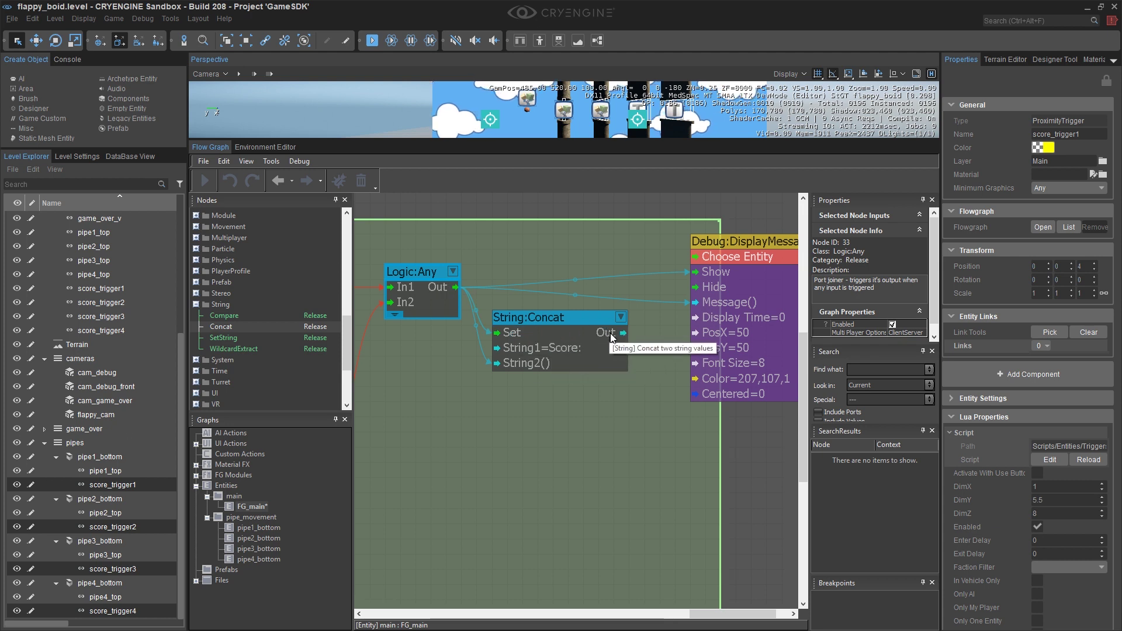
drag(612, 337, 701, 302)
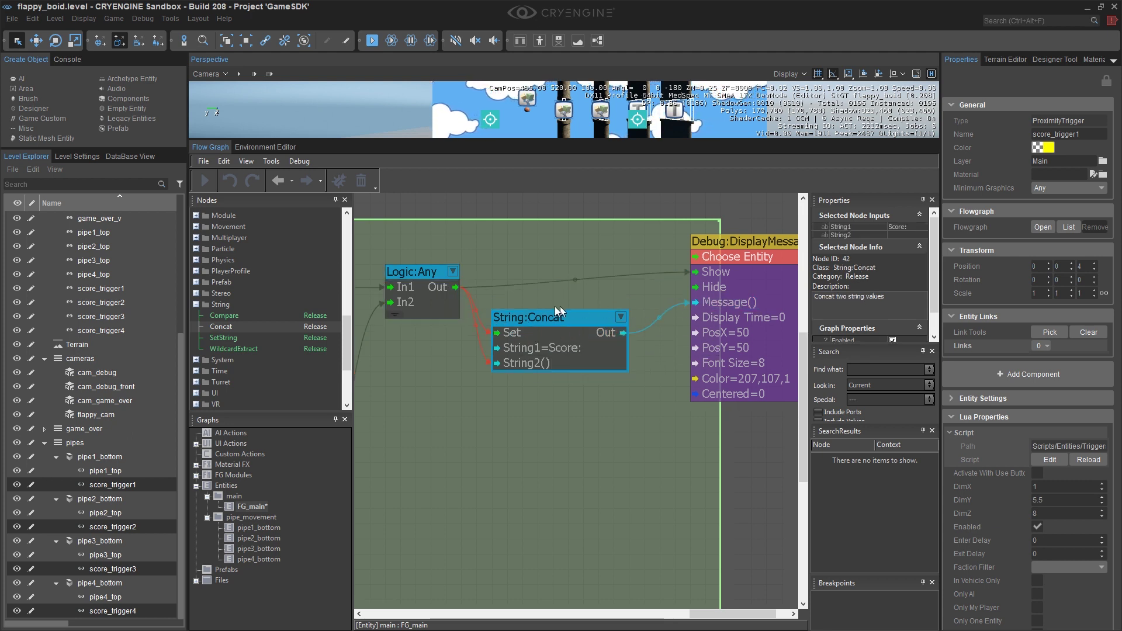
- Widen the scoring comment box to enclose the Debug:DisplayMessage node and nudge the String:Concat and DisplayMessage nodes into place
drag(563, 312, 563, 297)
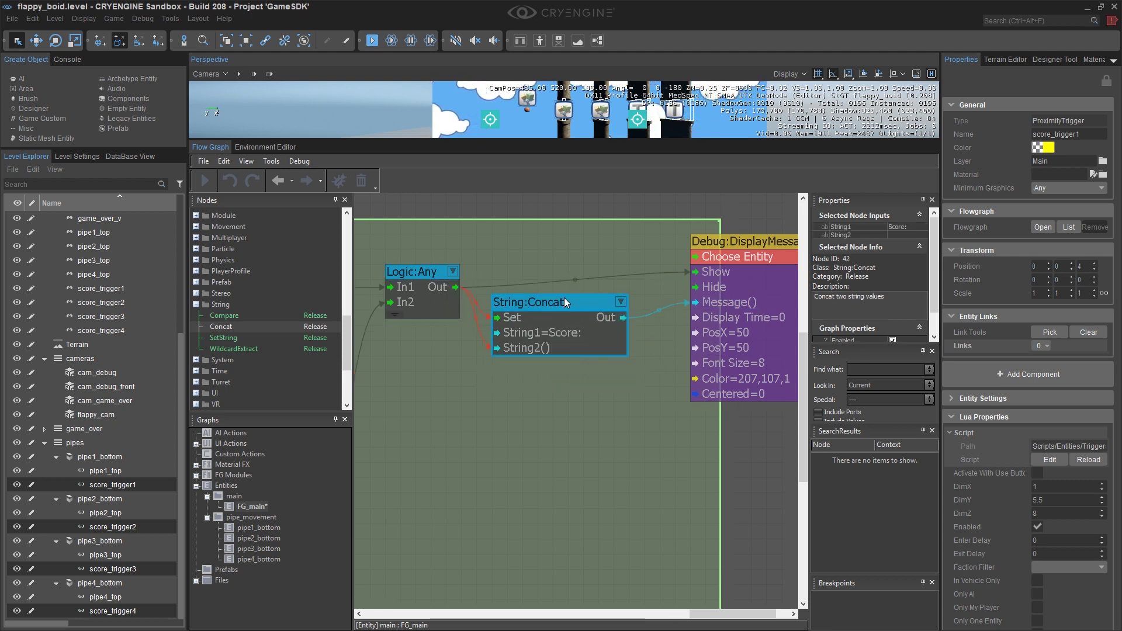
scroll(576, 363, down, 3)
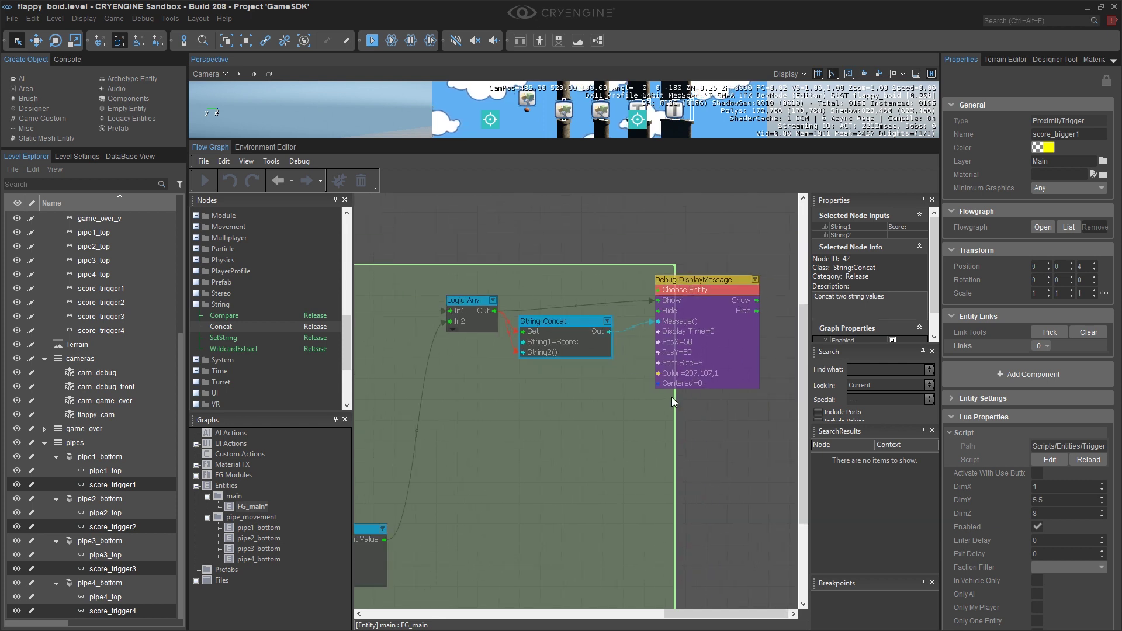
drag(674, 398, 771, 398)
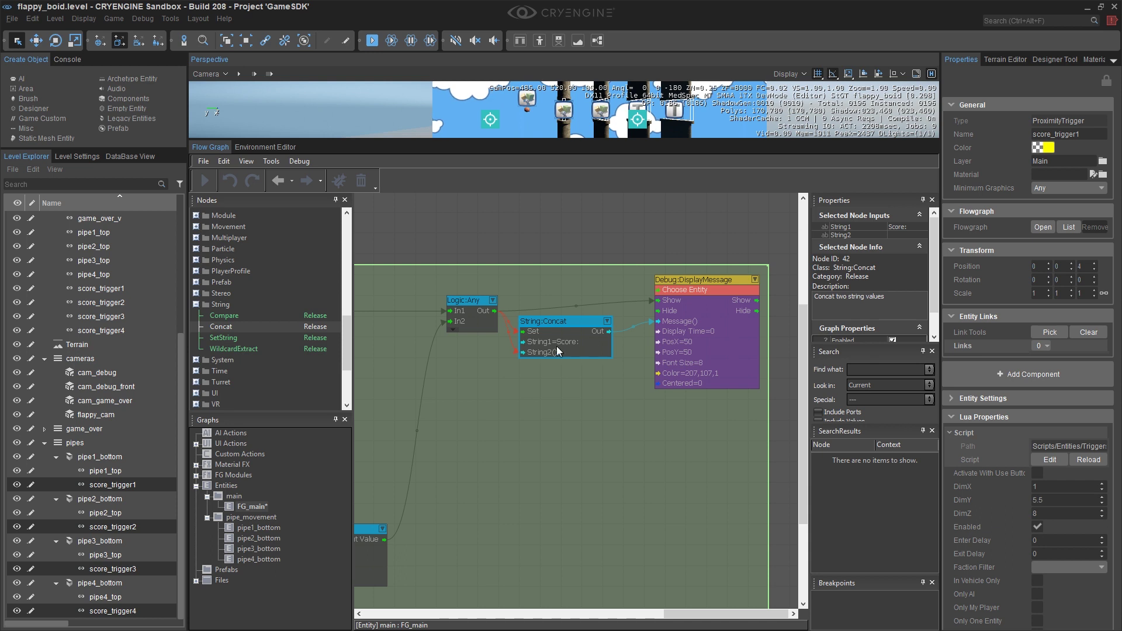
drag(564, 326, 566, 335)
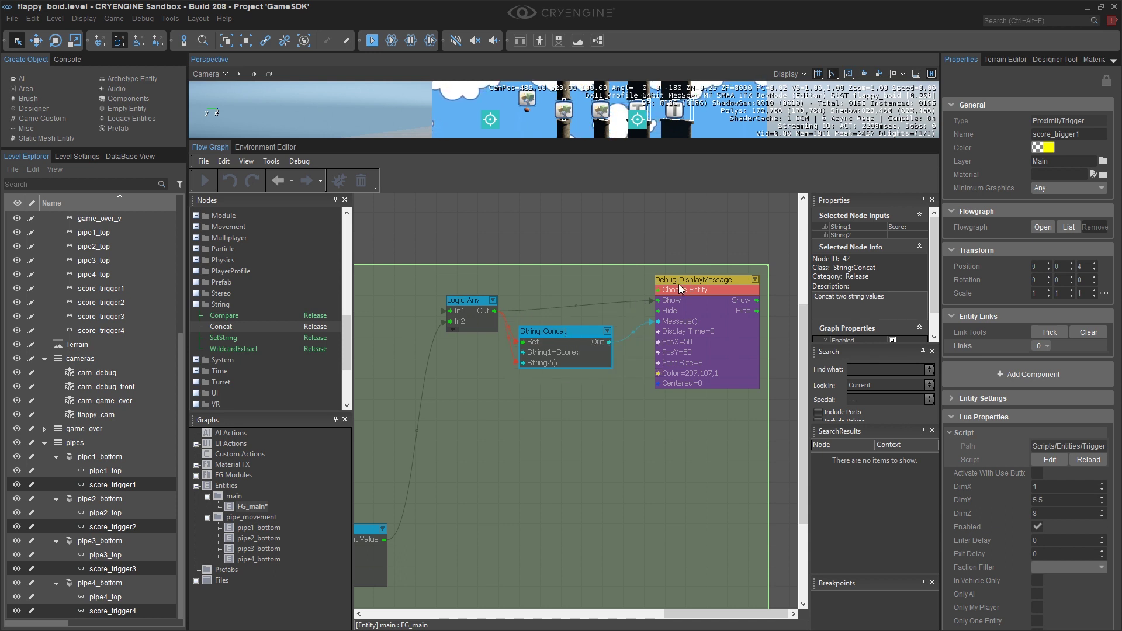
drag(678, 283, 676, 296)
- Save the level and start game mode to test the labelled score display
click(552, 250)
key(ctrl+s)
key(ctrl+g)
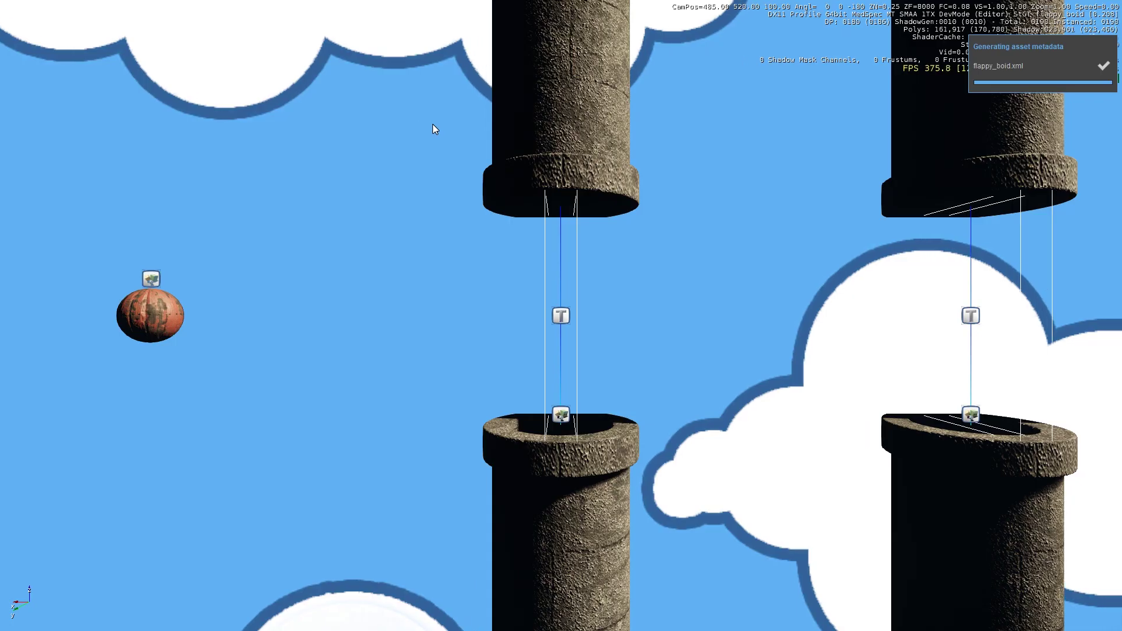